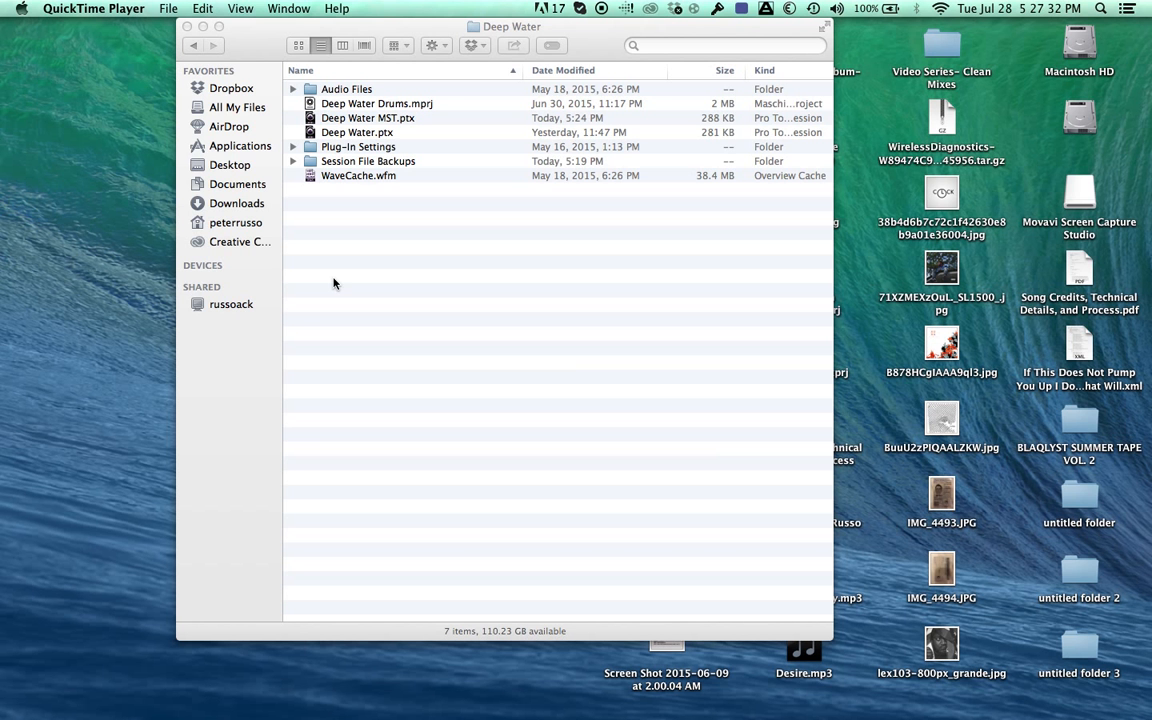
Examine the recorded WAV files inside the Audio Files folder of the Deep Water session
click(339, 24)
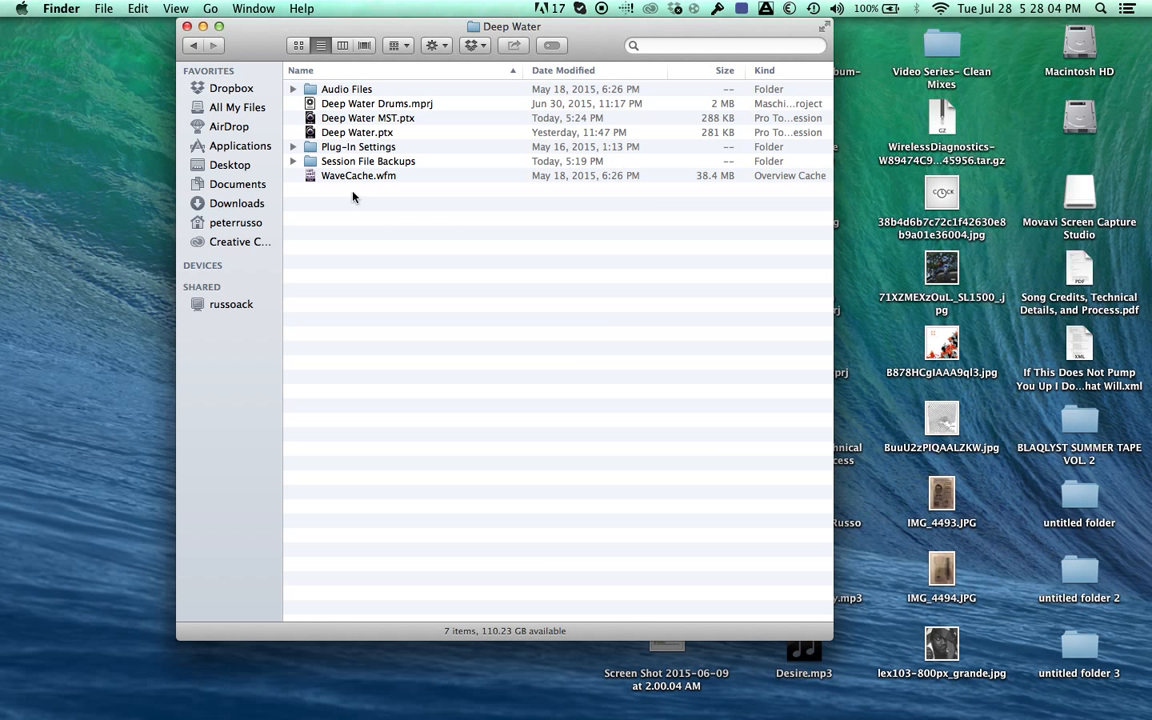
drag(371, 33, 398, 13)
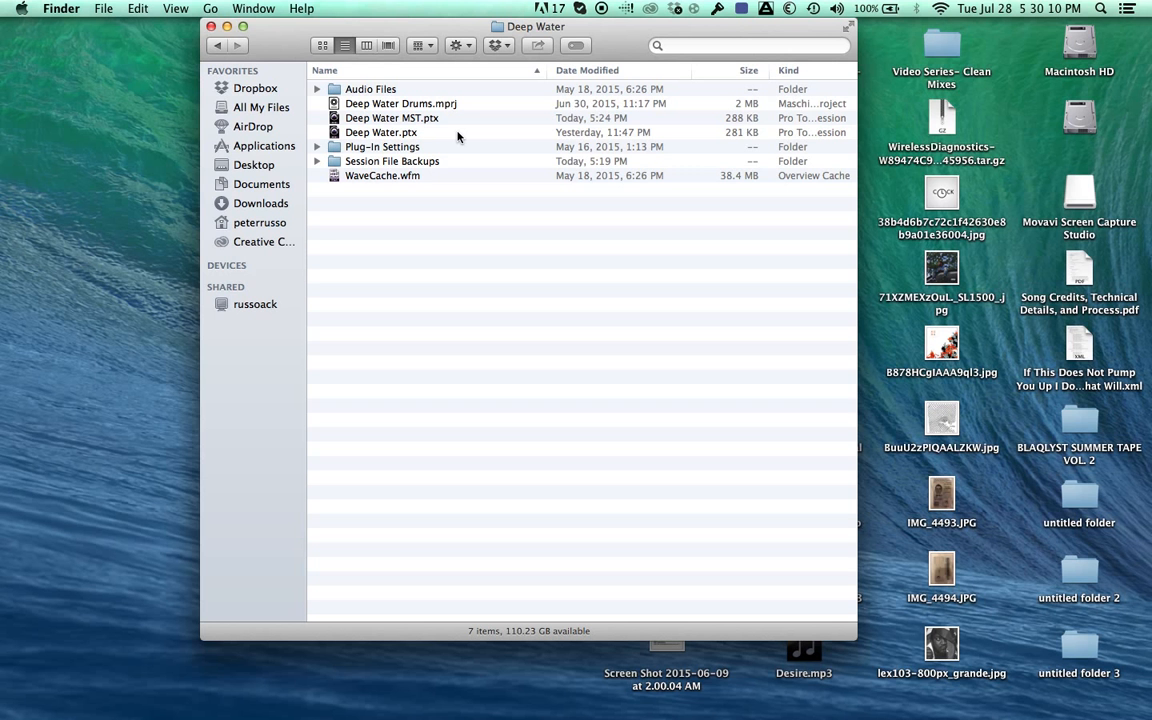
click(318, 89)
scroll(463, 400, down, 2)
scroll(463, 400, down, 10)
scroll(463, 400, down, 3)
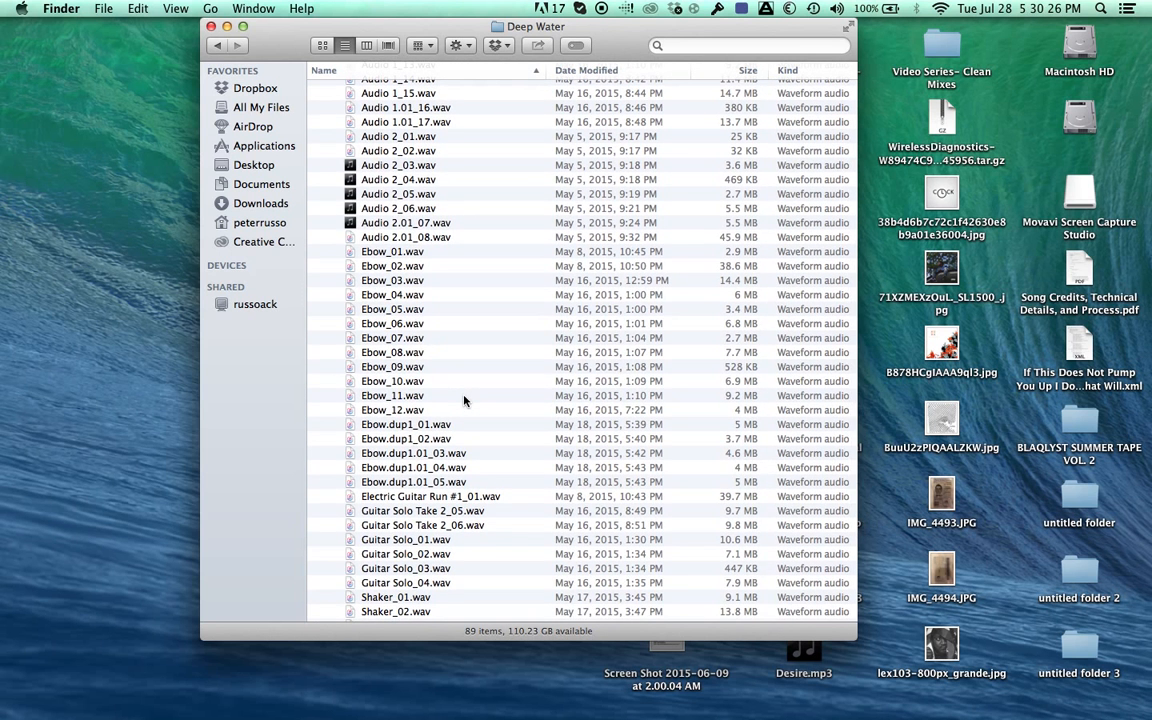
scroll(463, 400, up, 1)
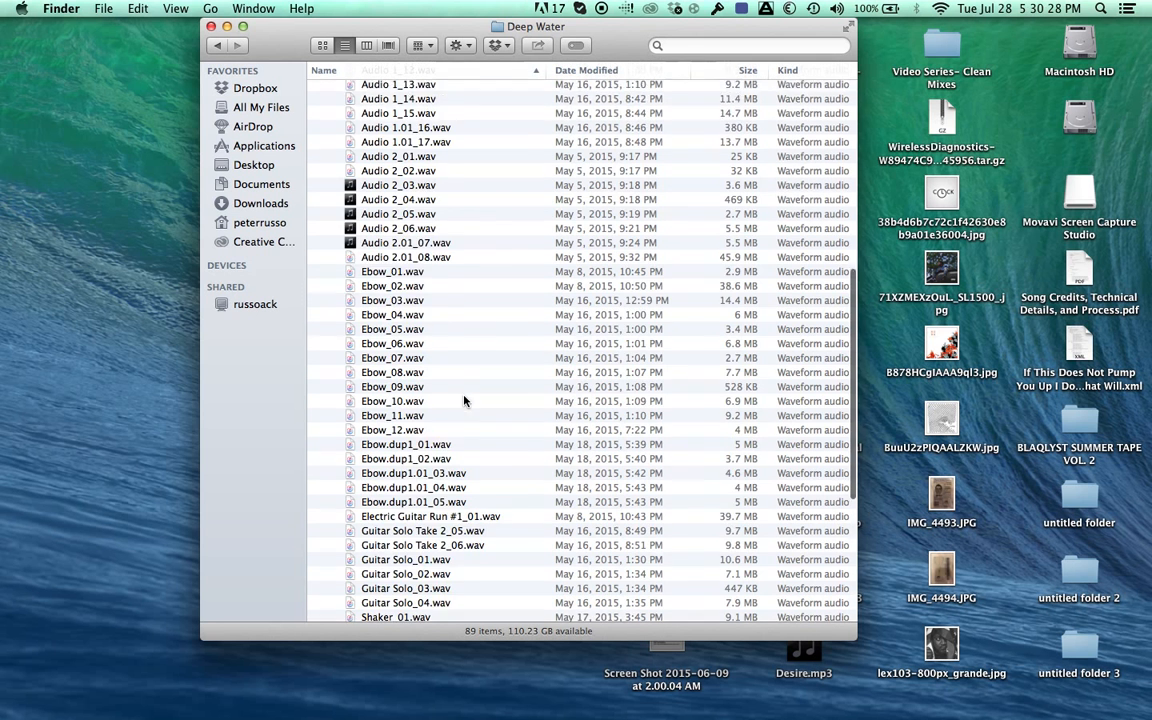
scroll(463, 400, up, 3)
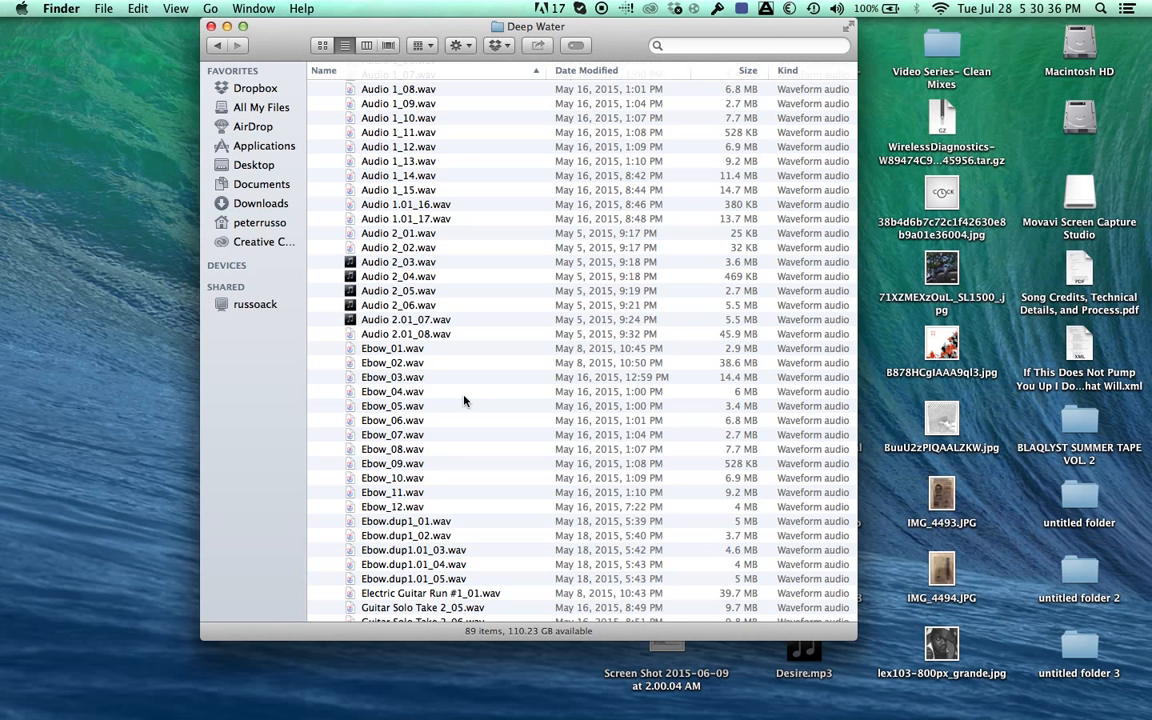
scroll(463, 400, up, 10)
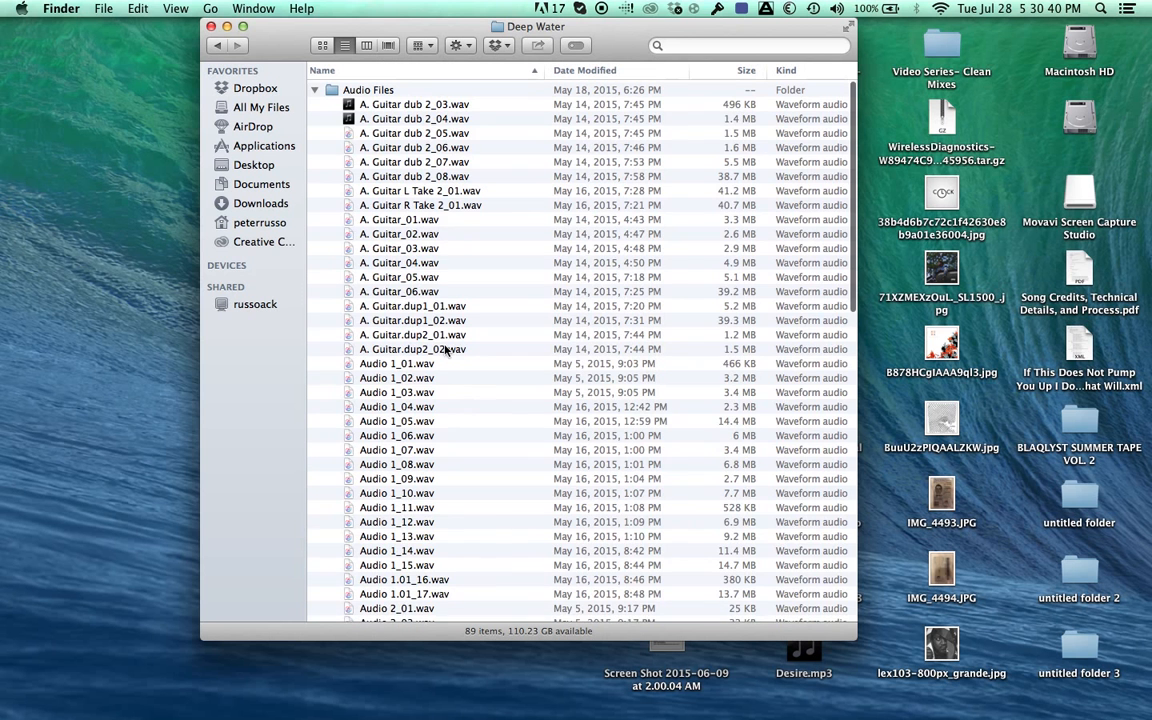
click(316, 90)
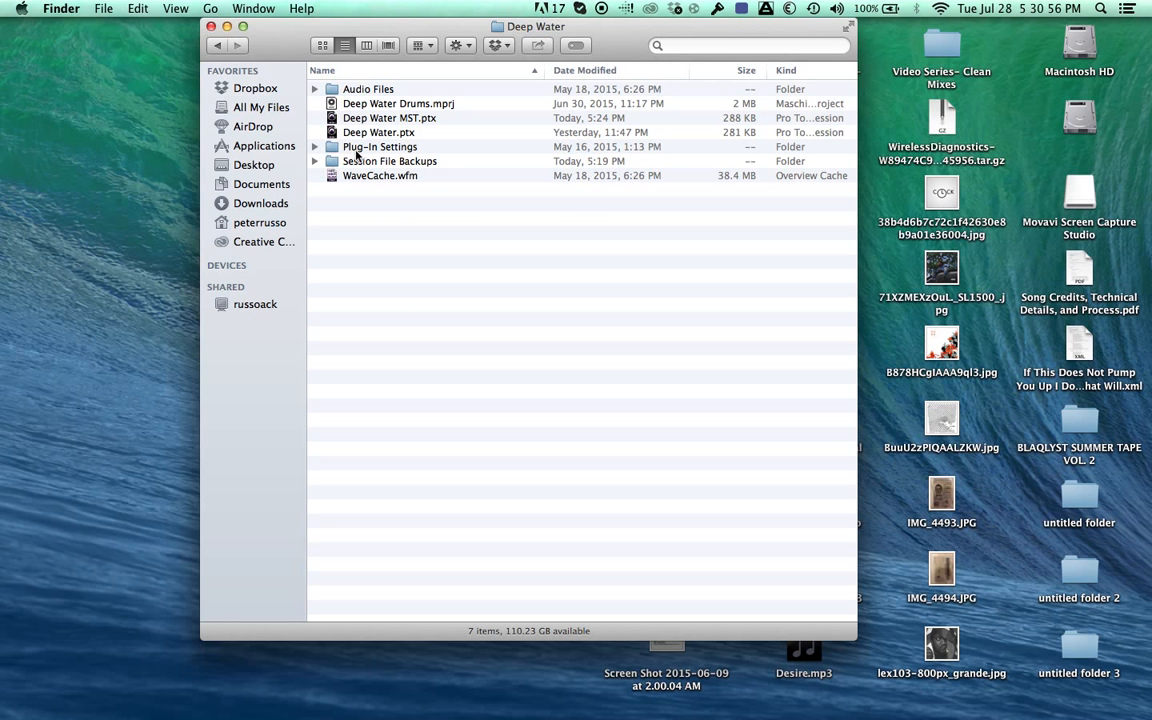
Examine the plug-in subfolders inside the Plug-In Settings folder
click(314, 147)
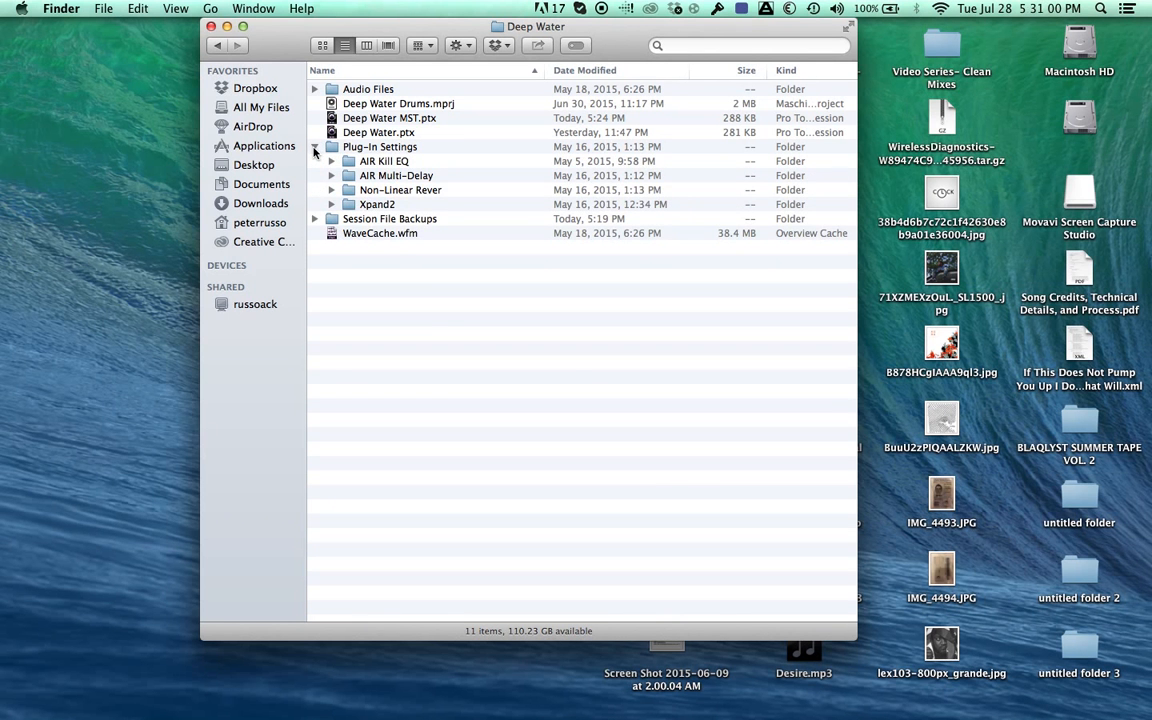
click(314, 147)
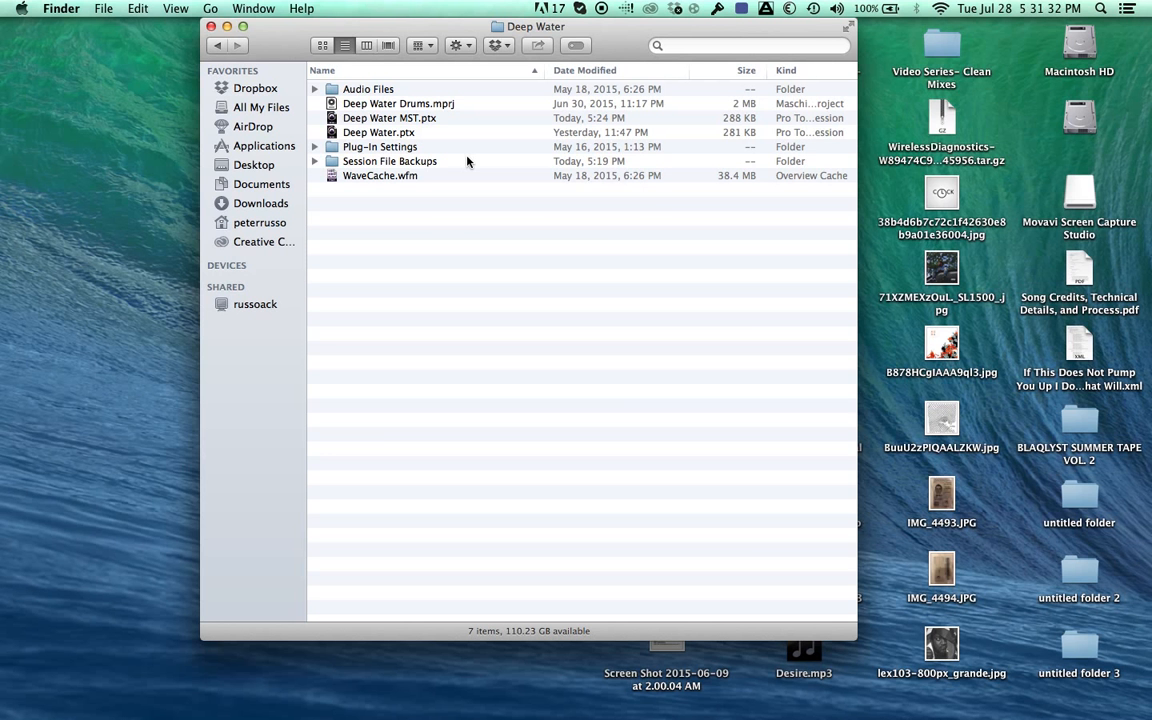
click(315, 148)
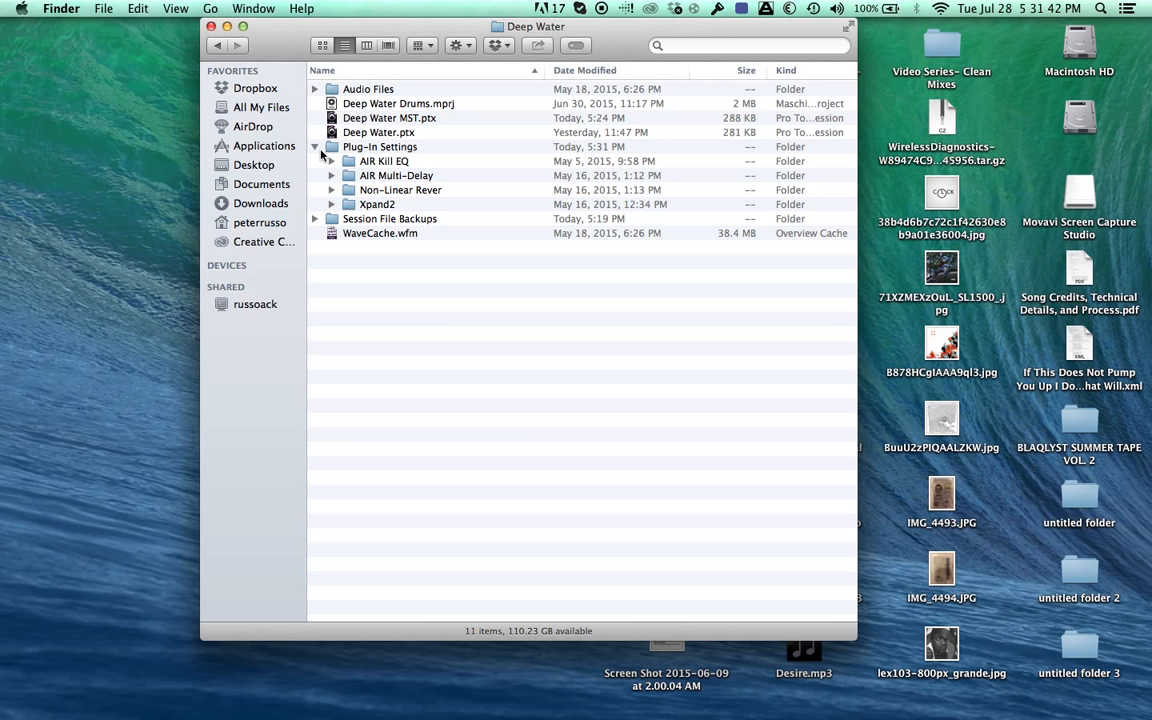
click(314, 147)
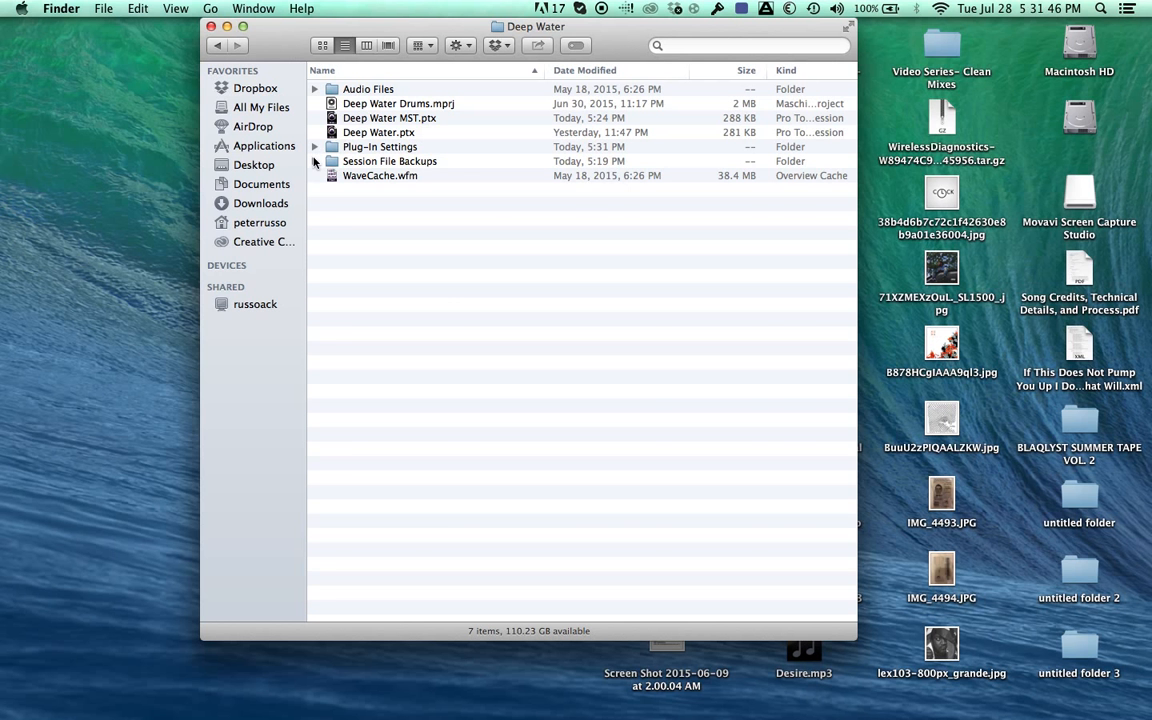
Examine the numbered backup sessions in the Session File Backups folder, and collapse the folder again
click(314, 161)
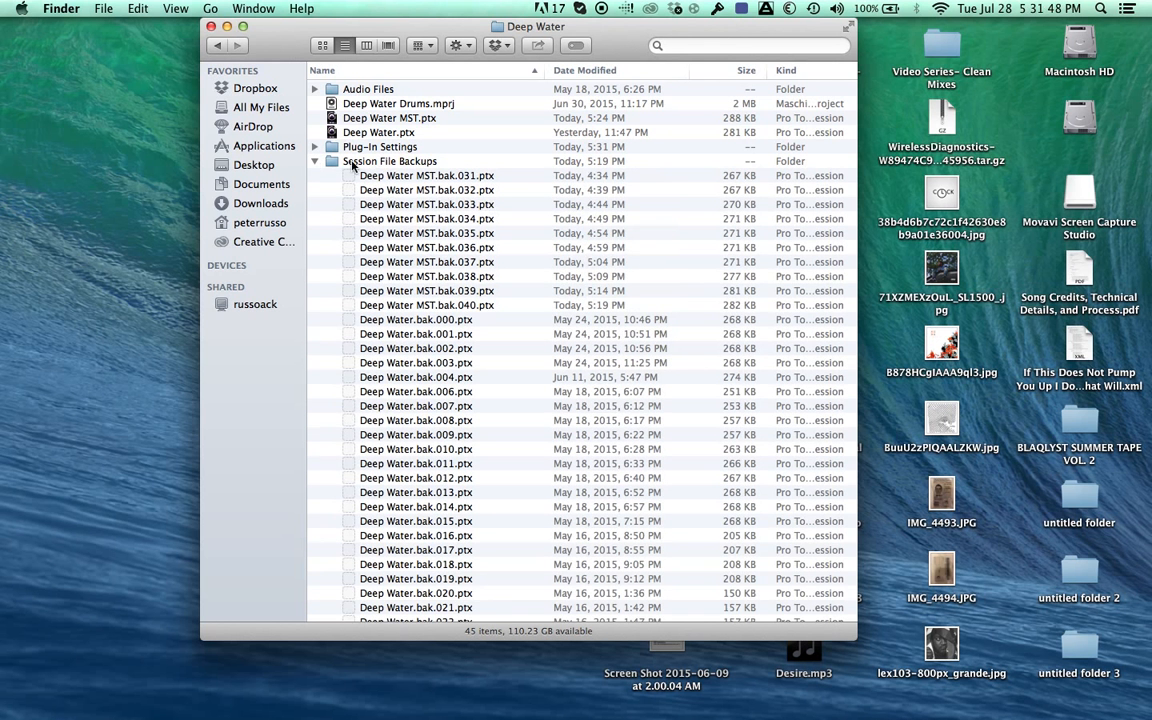
scroll(426, 360, down, 3)
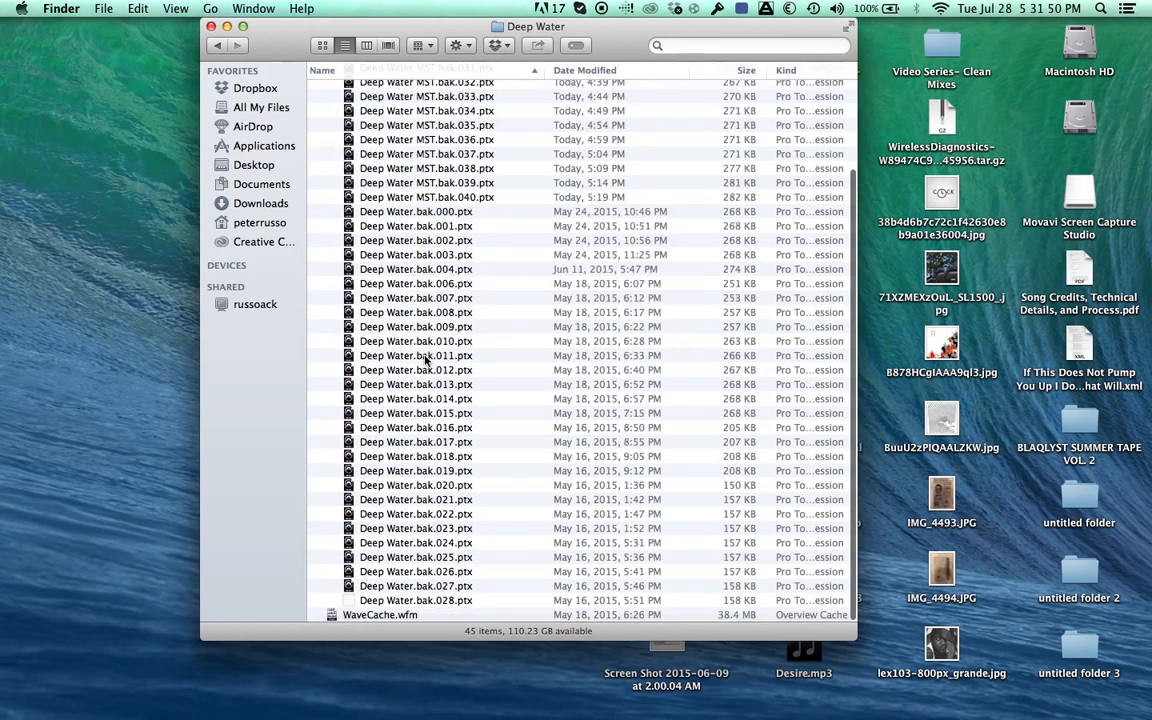
scroll(426, 360, up, 2)
scroll(426, 360, up, 2)
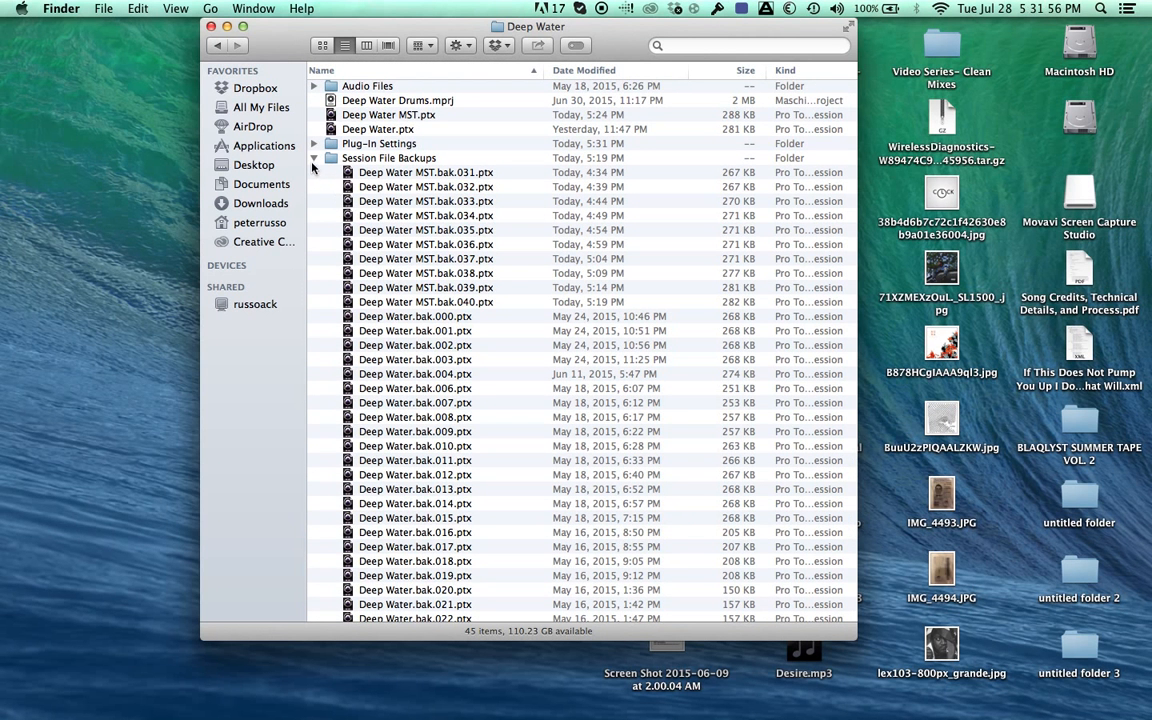
scroll(435, 383, down, 4)
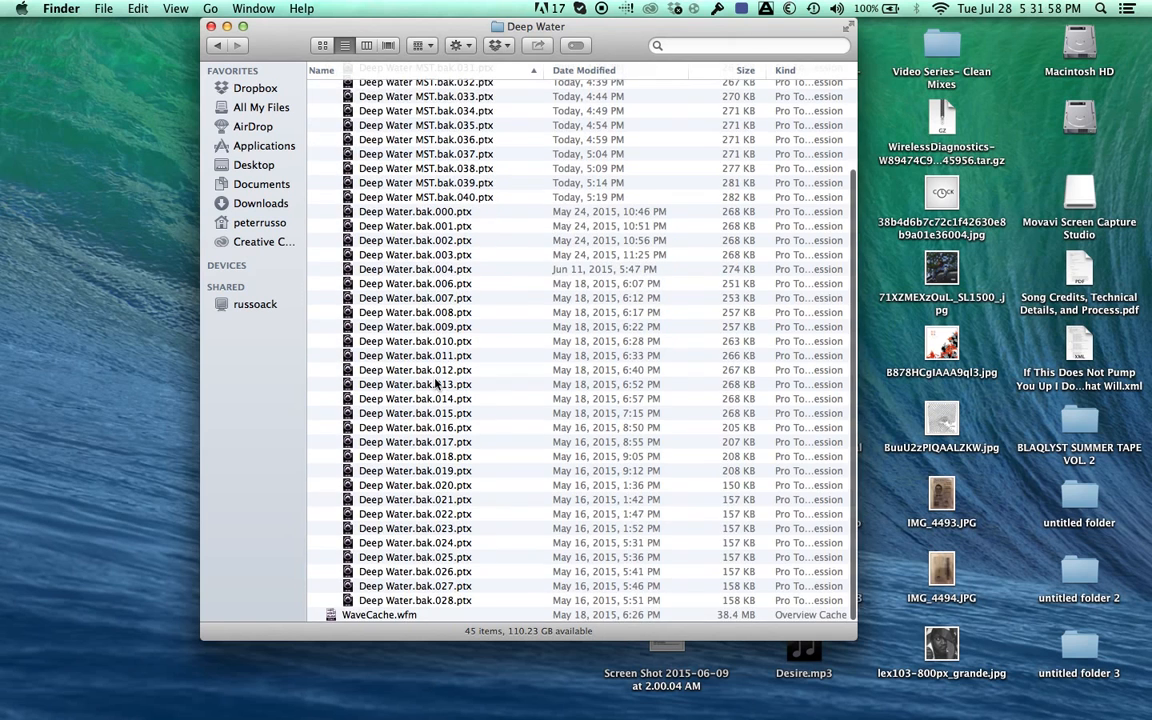
scroll(435, 383, up, 5)
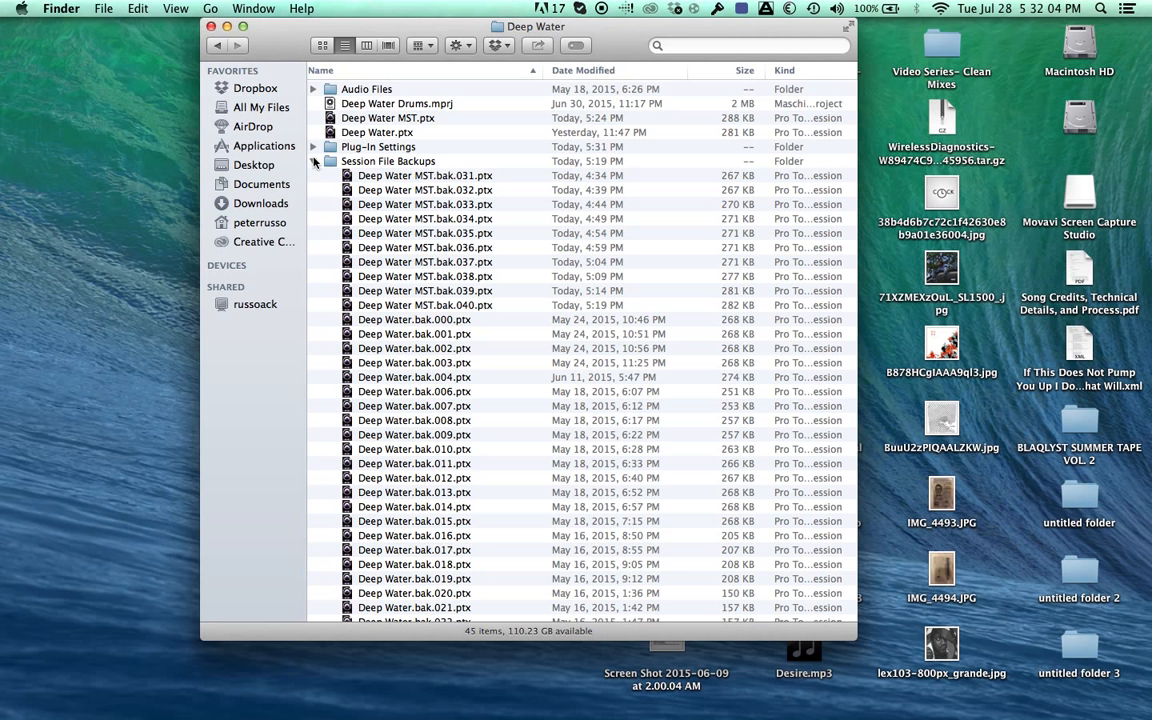
scroll(386, 368, down, 5)
scroll(386, 368, up, 5)
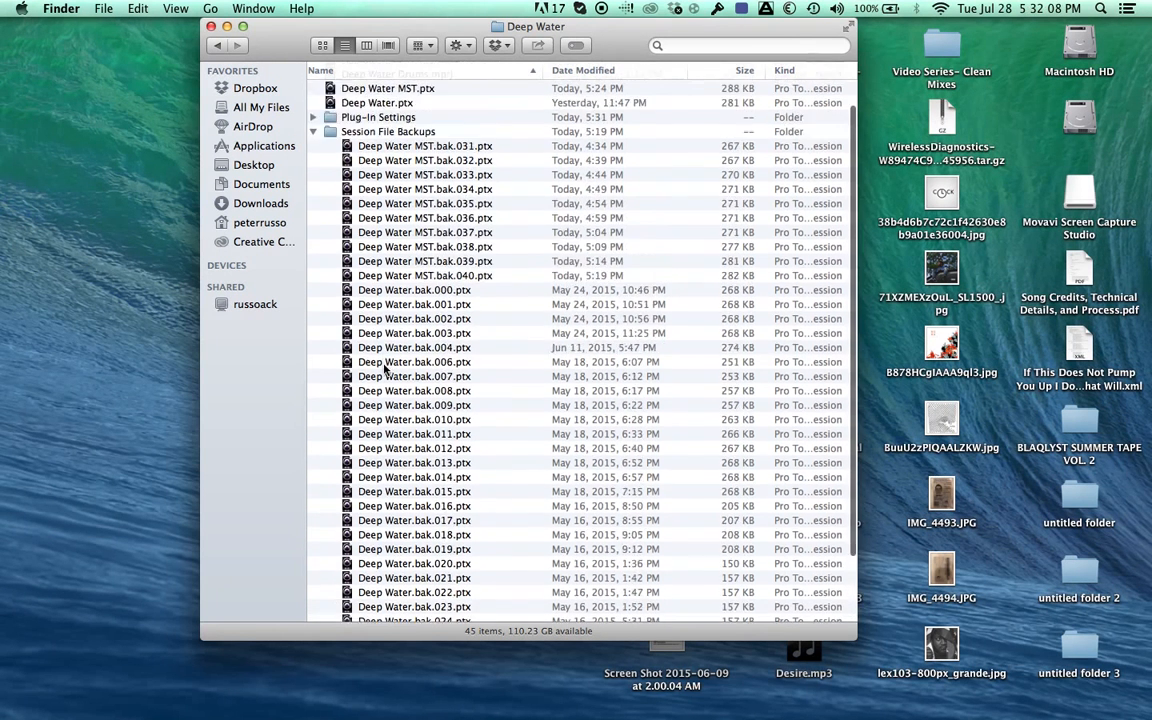
click(313, 161)
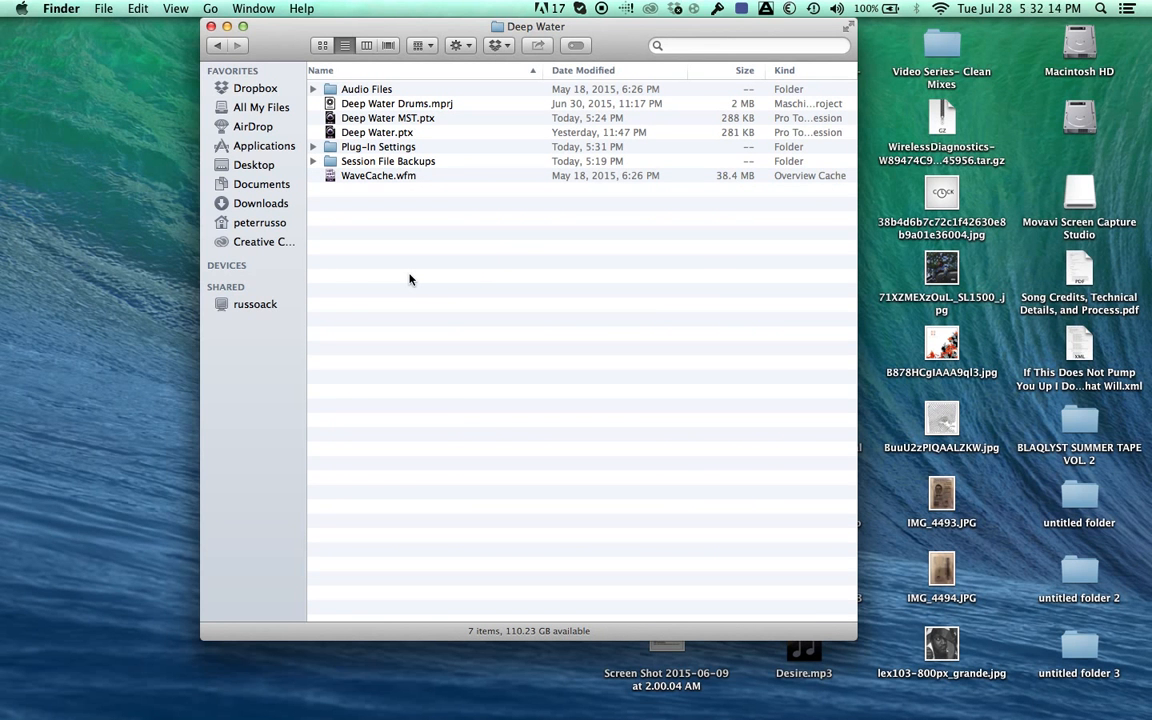
click(313, 162)
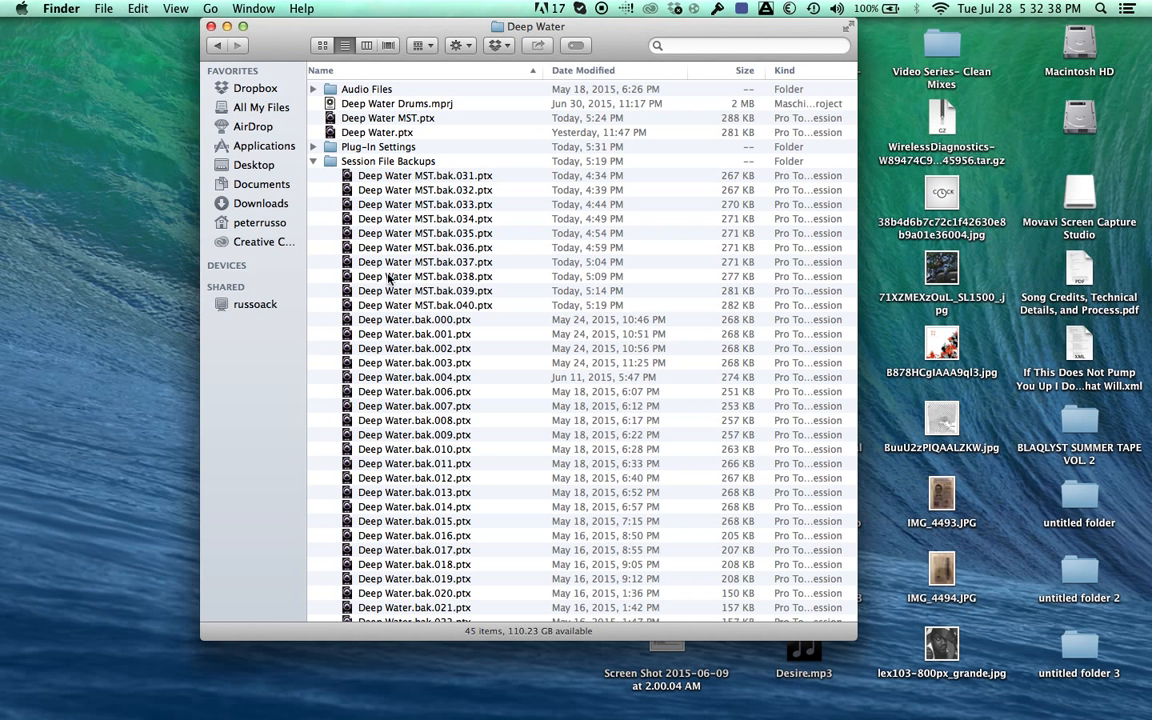
click(313, 161)
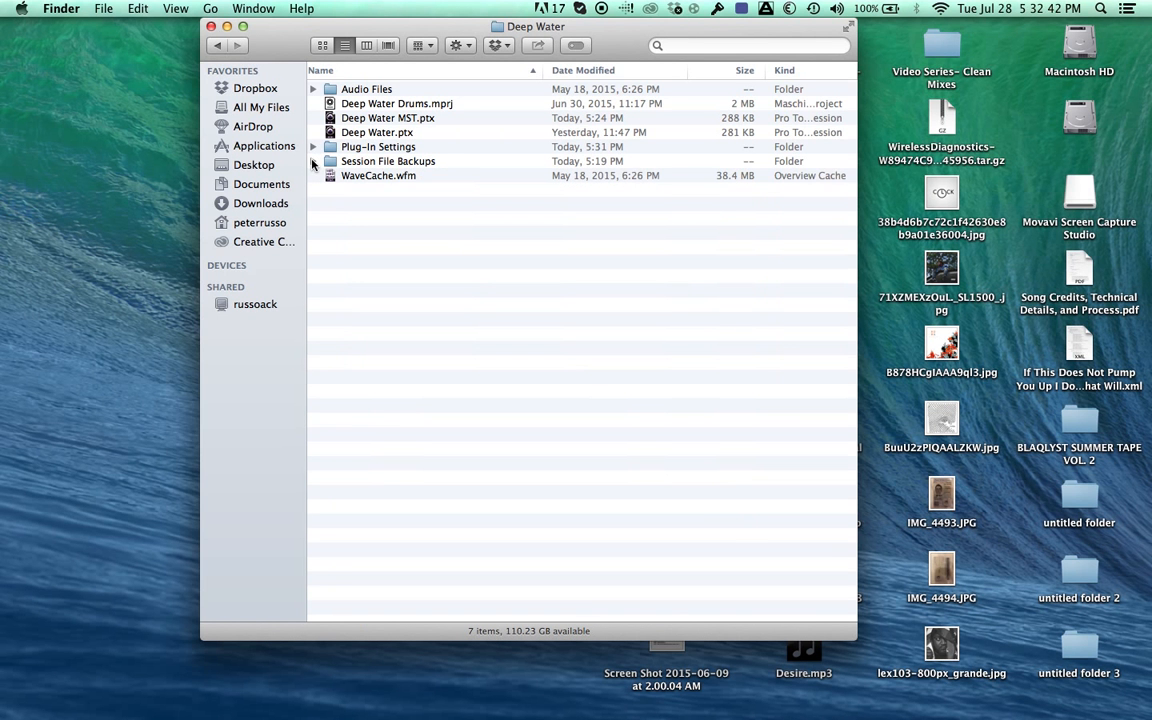
Duplicate the Deep Water.ptx session file and move the copy to the Trash
click(393, 122)
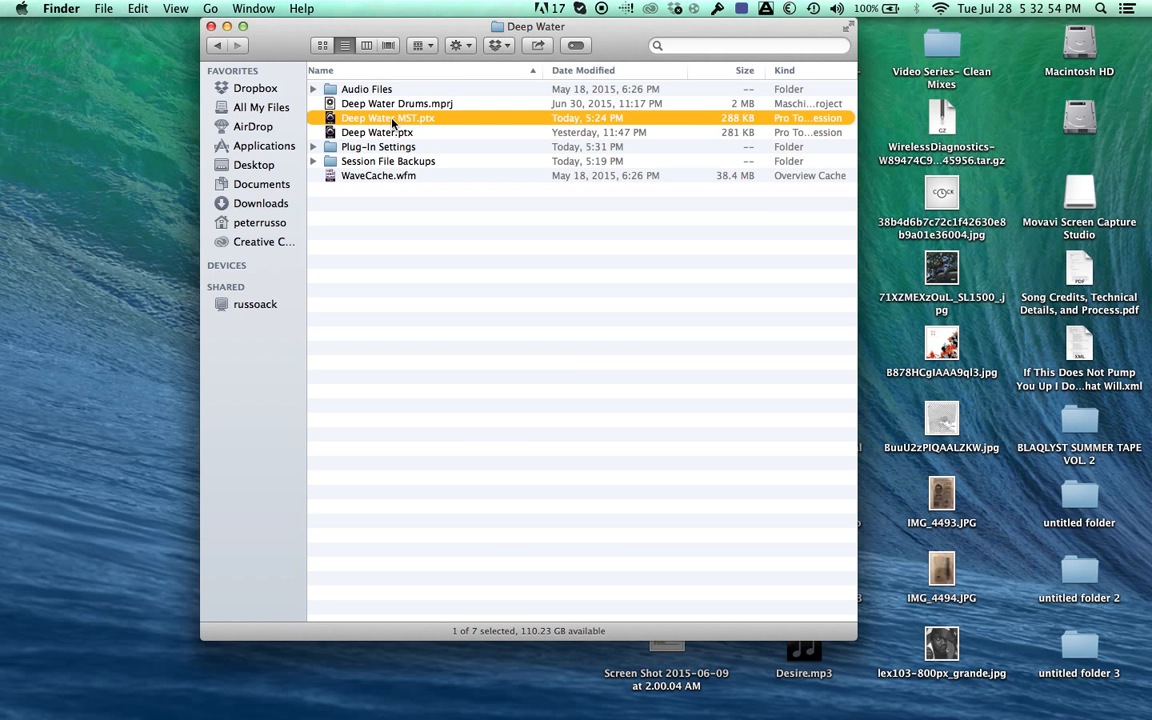
click(378, 136)
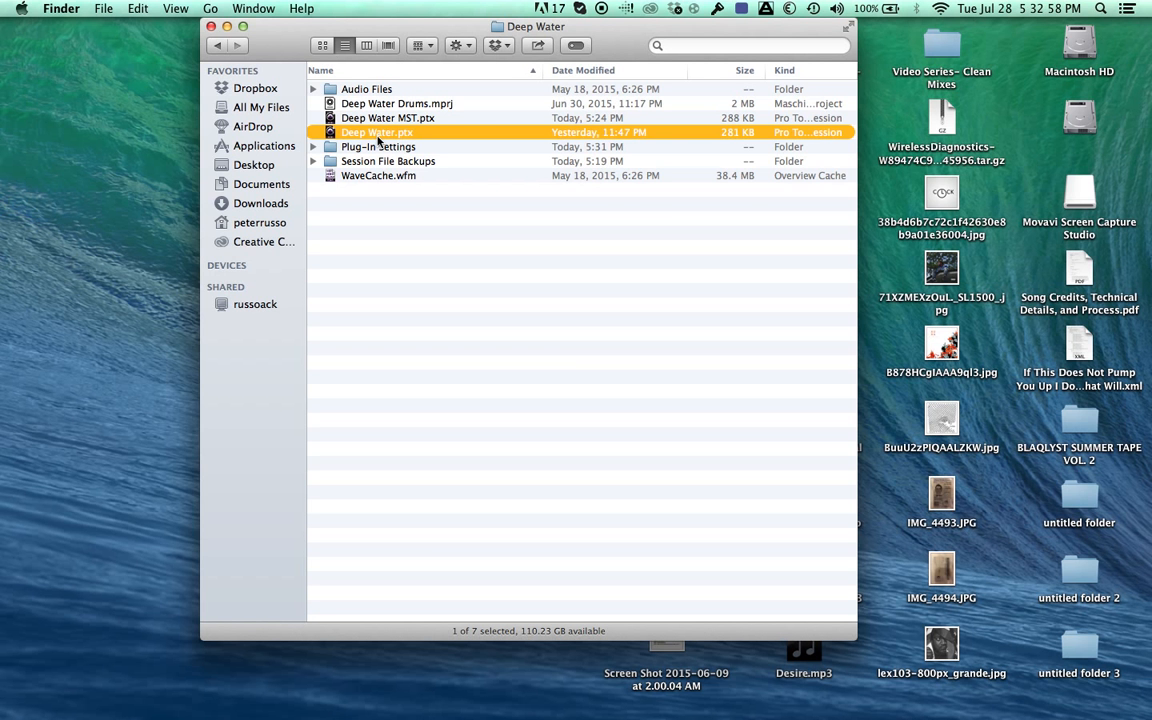
key(super+d)
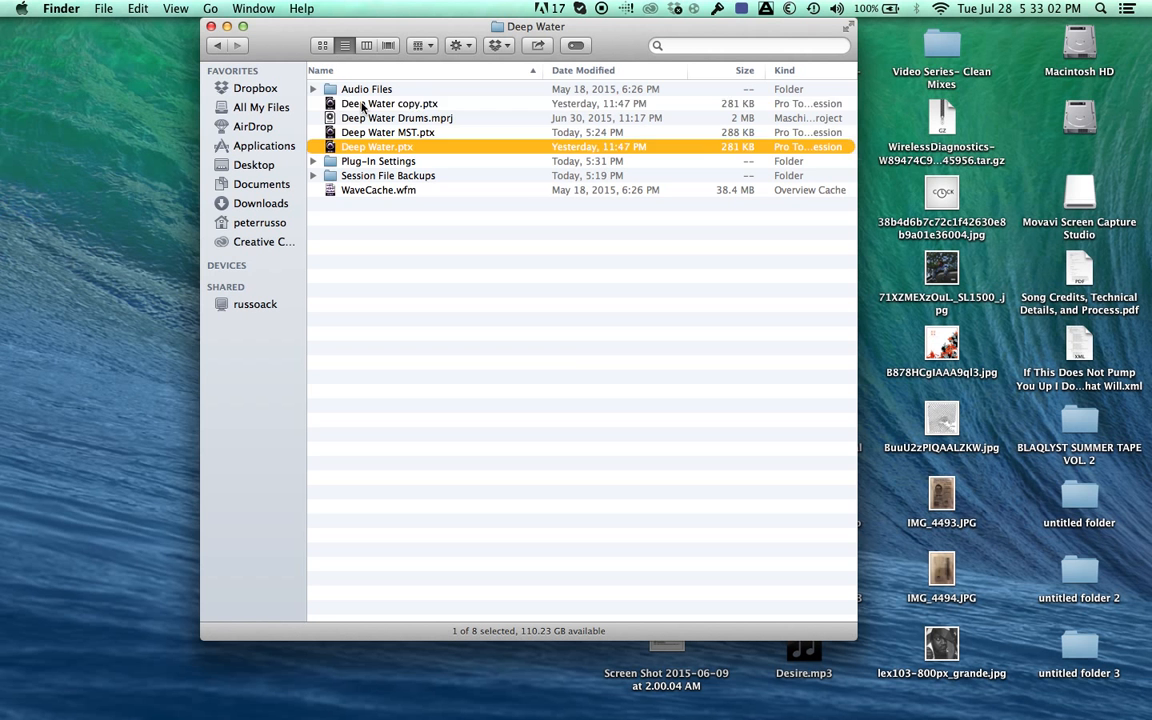
click(363, 106)
key(Return)
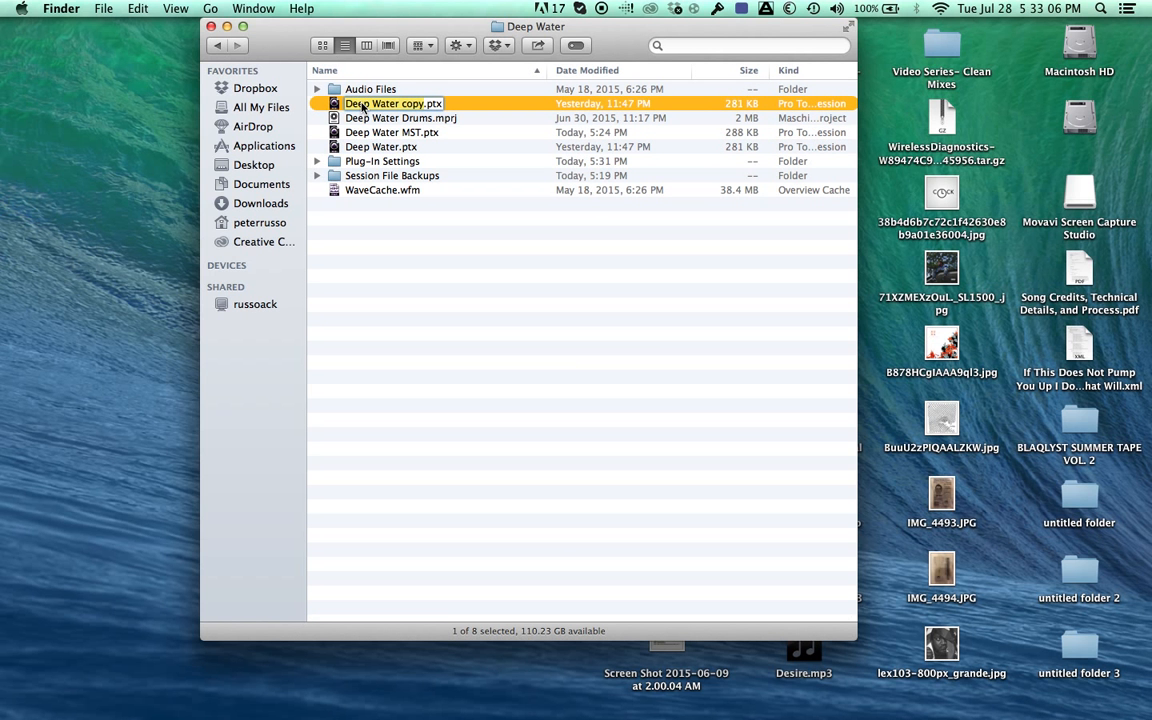
key(Return)
drag(370, 104, 1100, 694)
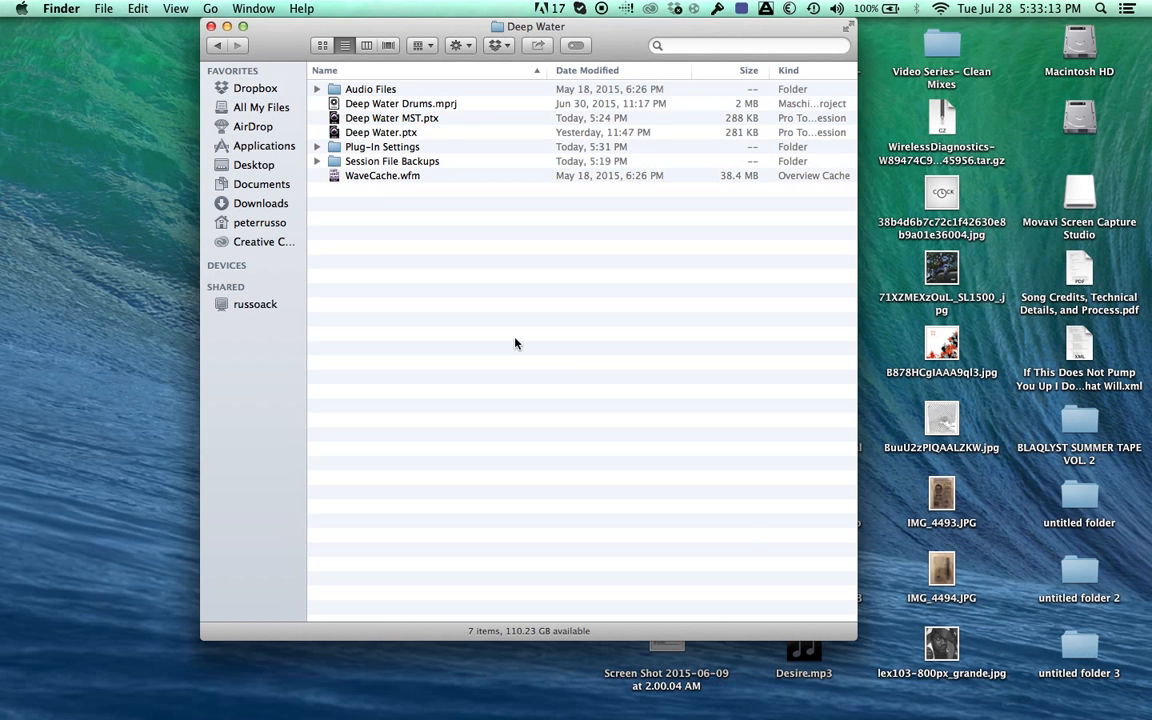
Open the Deep Water MST.ptx session in Pro Tools, declining the detailed report and choosing to automatically find and relink missing files
click(377, 119)
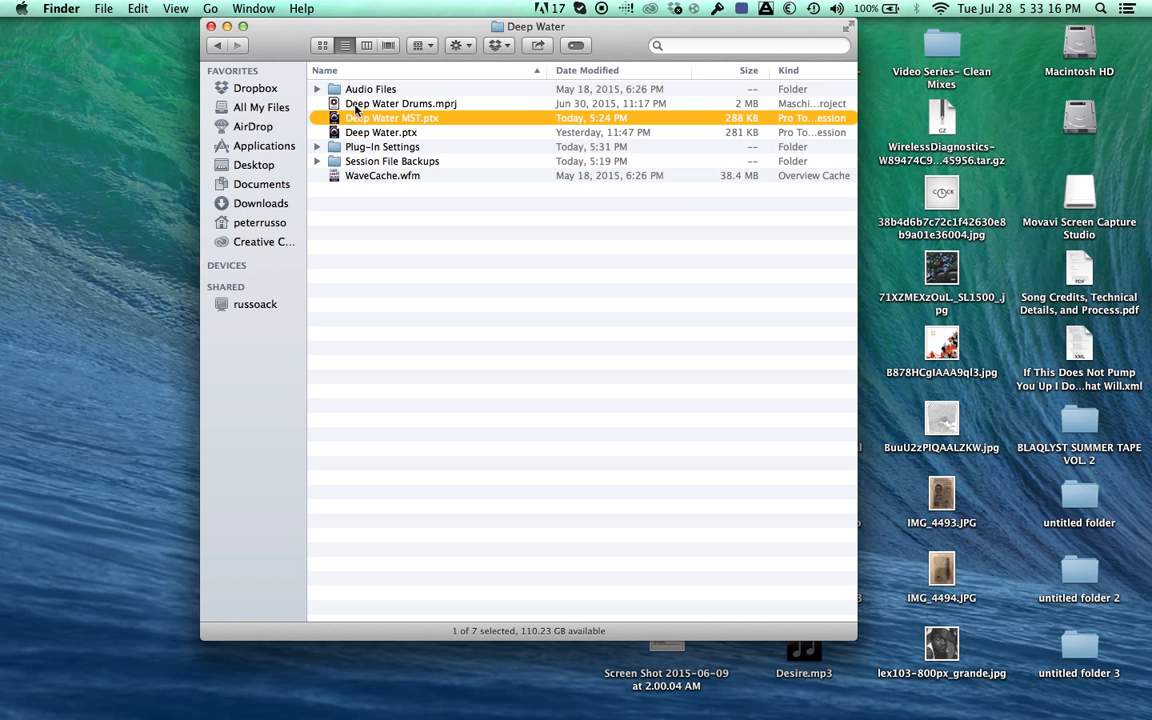
click(355, 105)
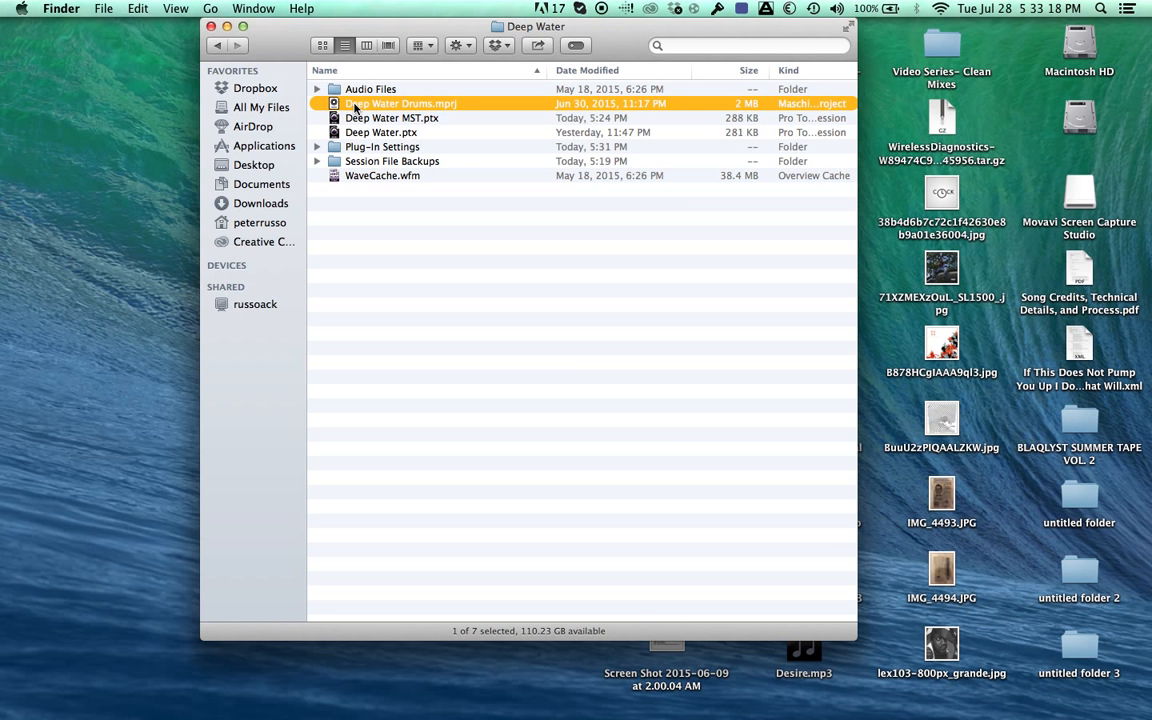
key(Down)
key(Up)
key(Down)
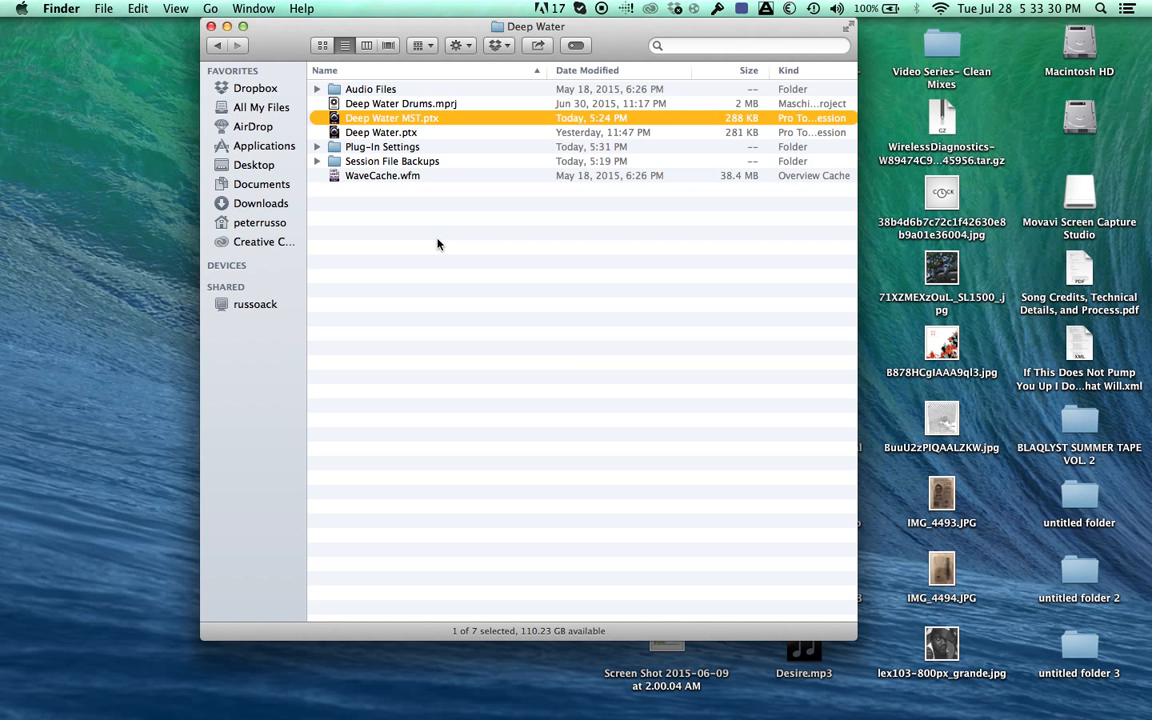
key(super+o)
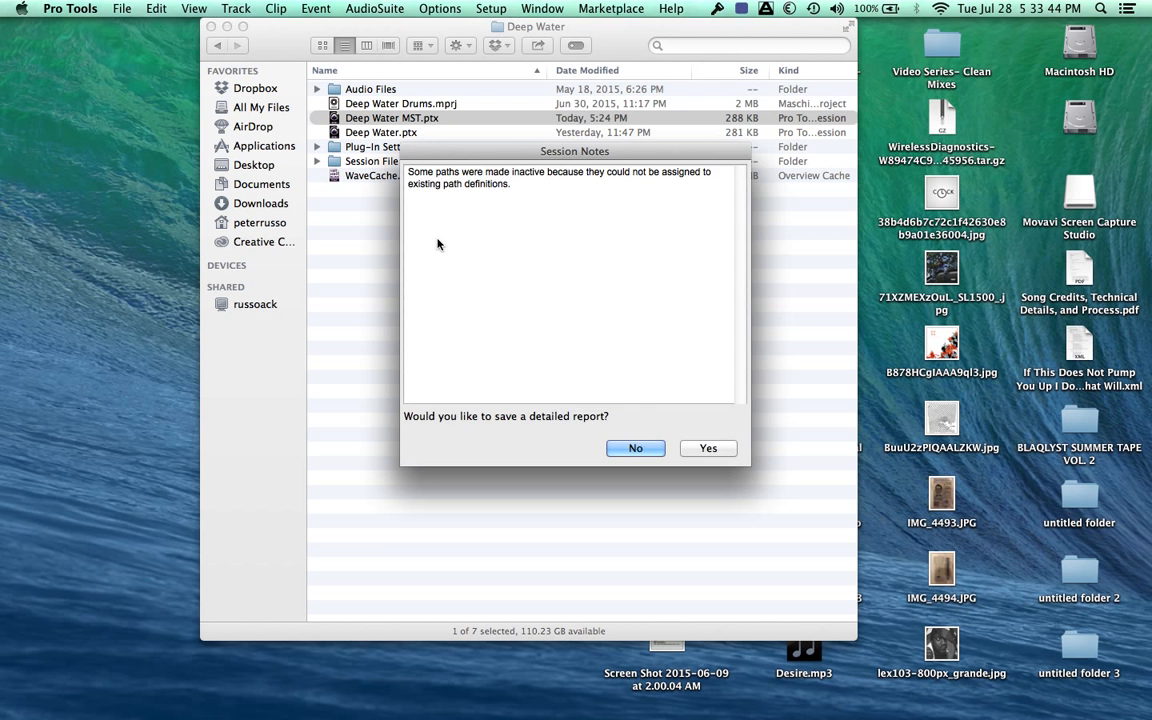
key(Return)
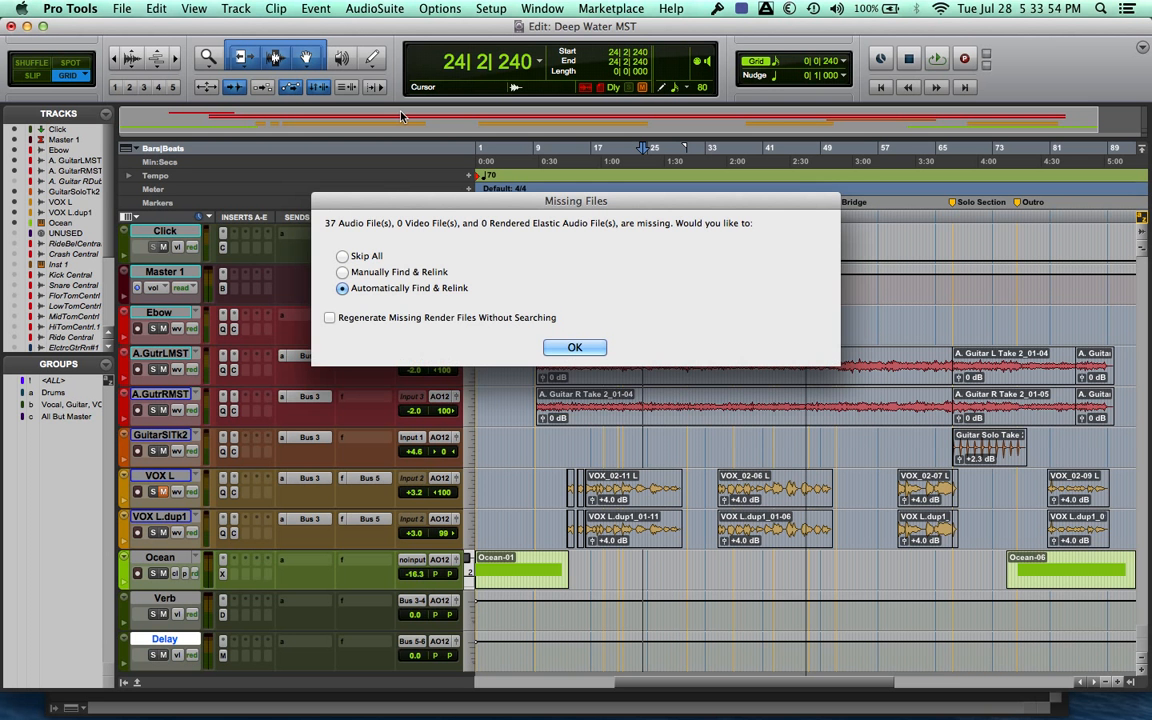
key(Return)
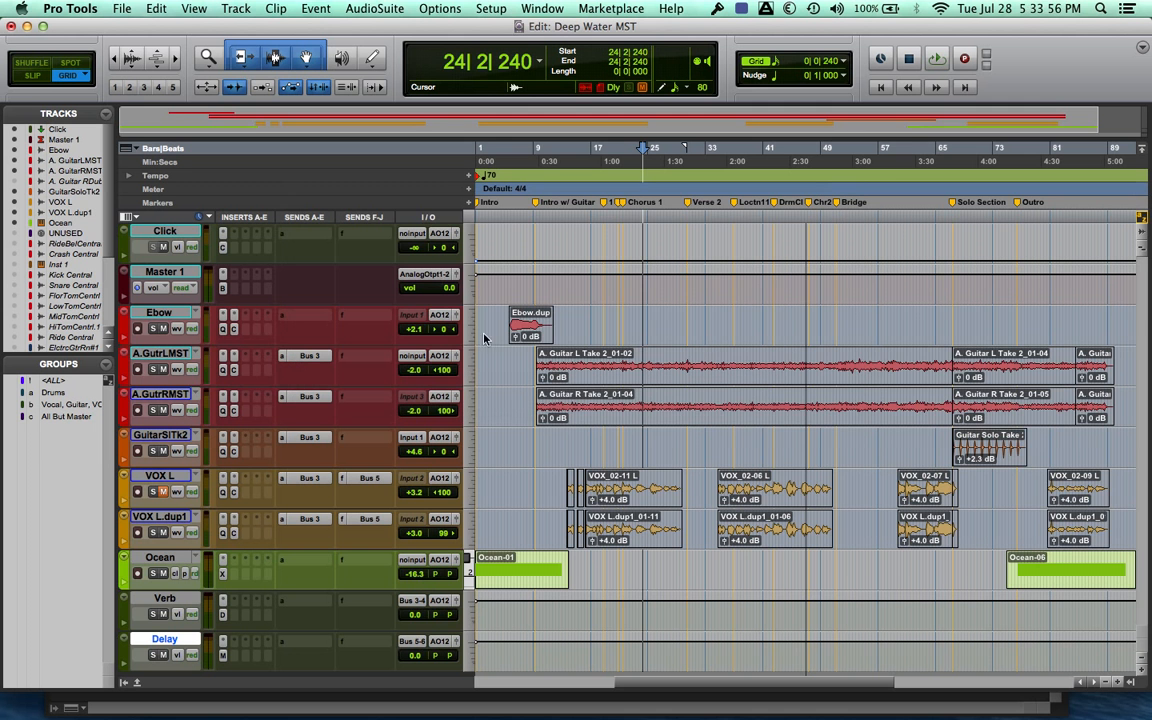
click(558, 418)
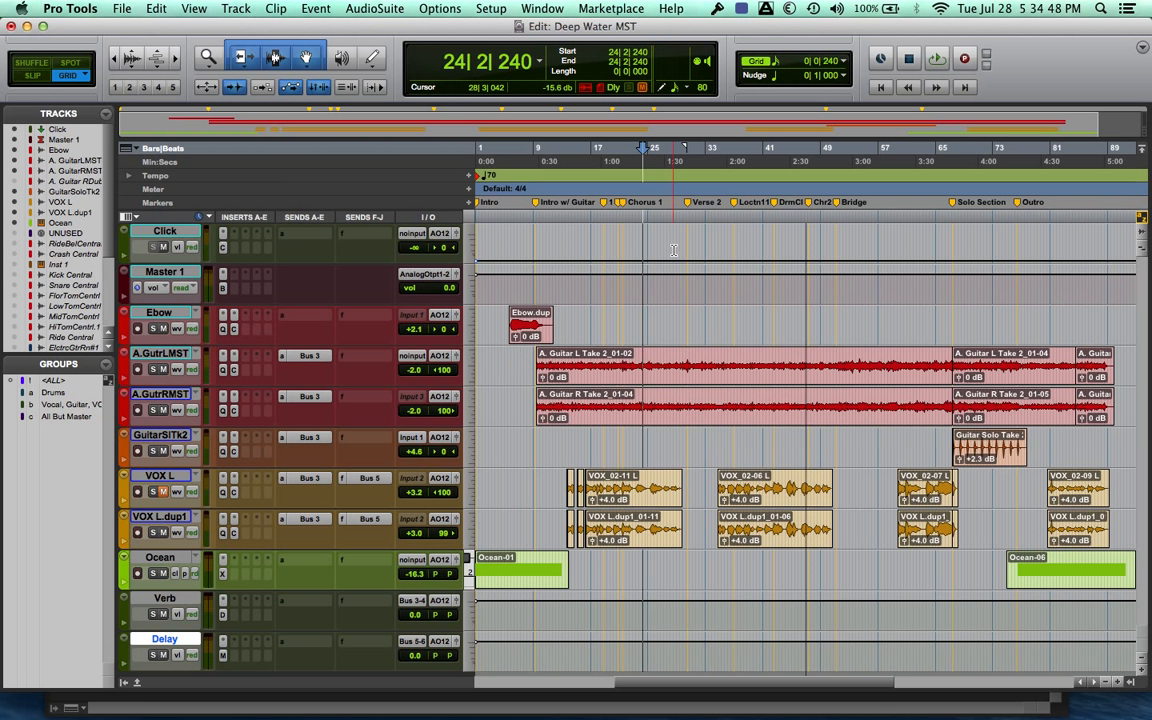
Open the Operation preferences to examine the session file auto backup settings
click(115, 8)
mouse_move(70, 8)
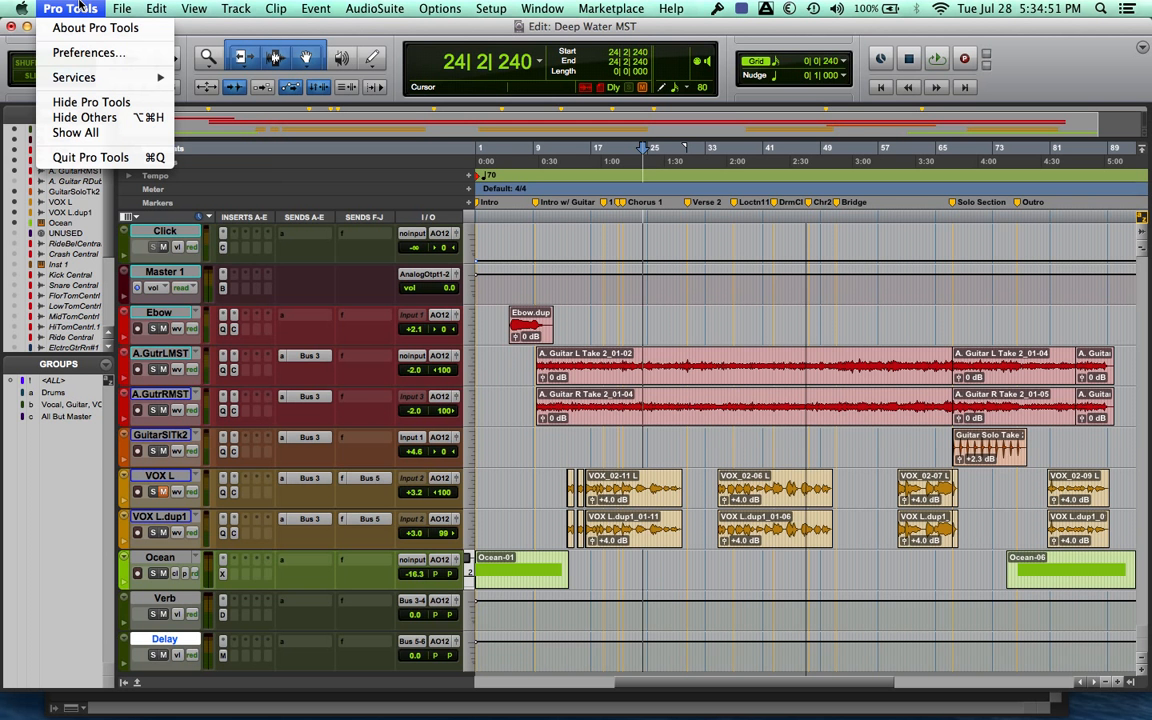
click(78, 55)
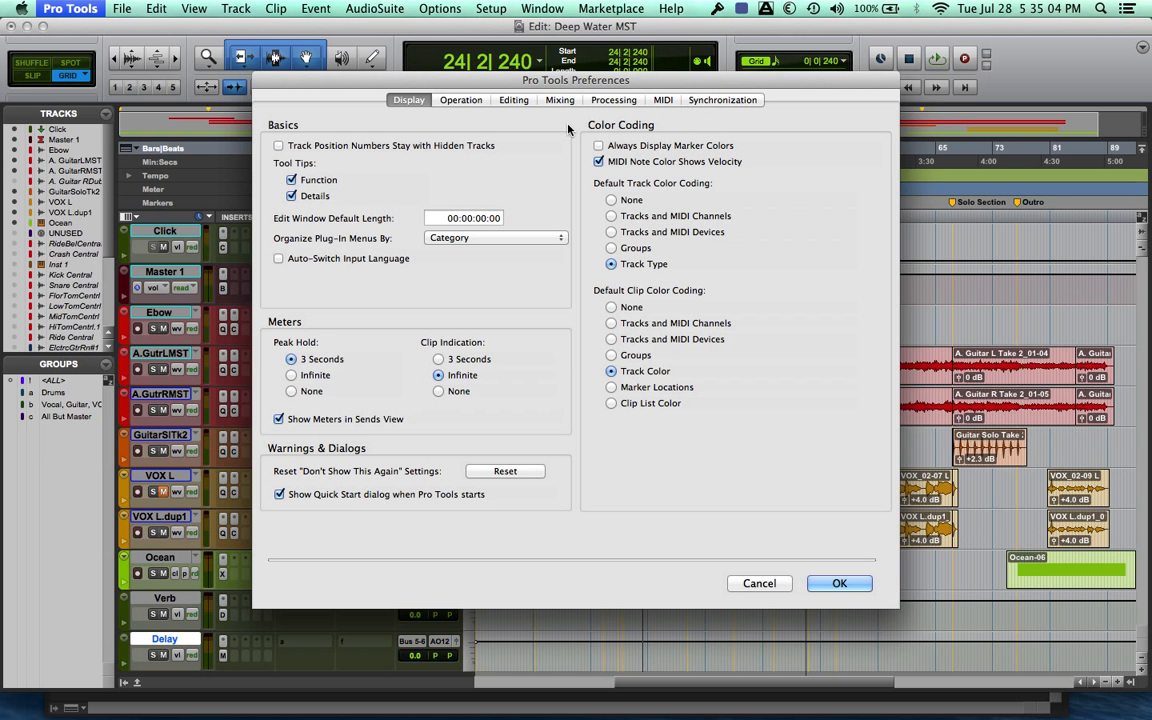
click(455, 101)
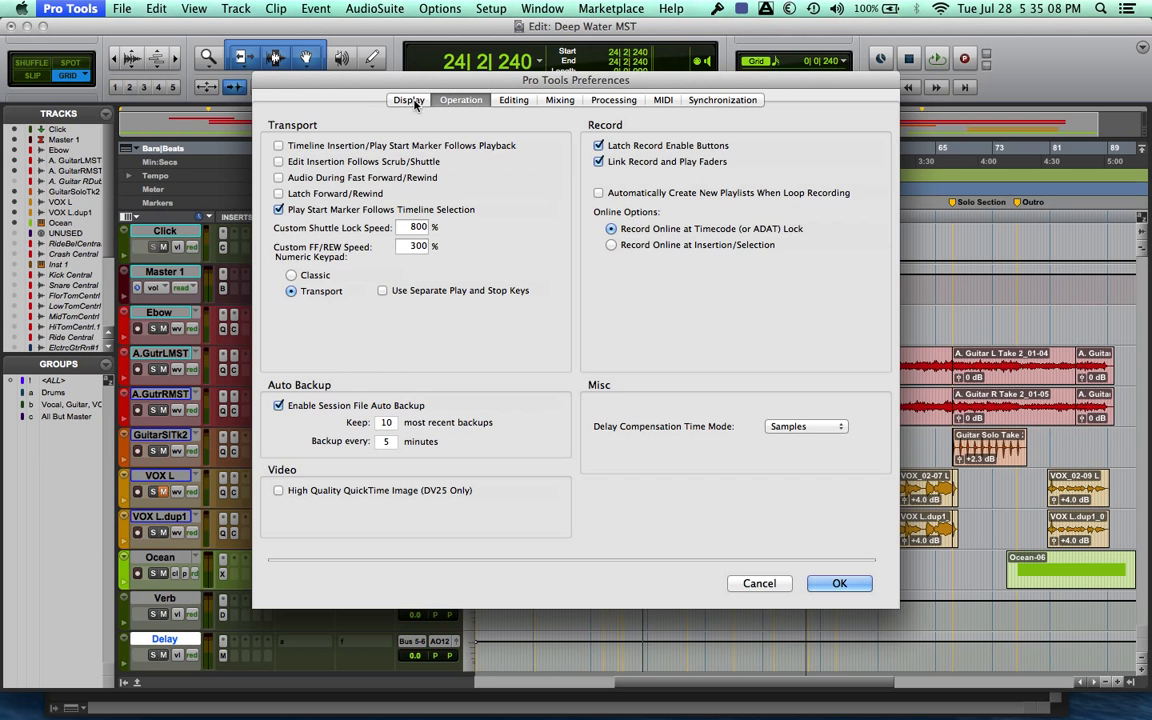
Examine the Display preferences, including the track and clip colour coding, return to the Operation preferences and close the dialog
click(412, 102)
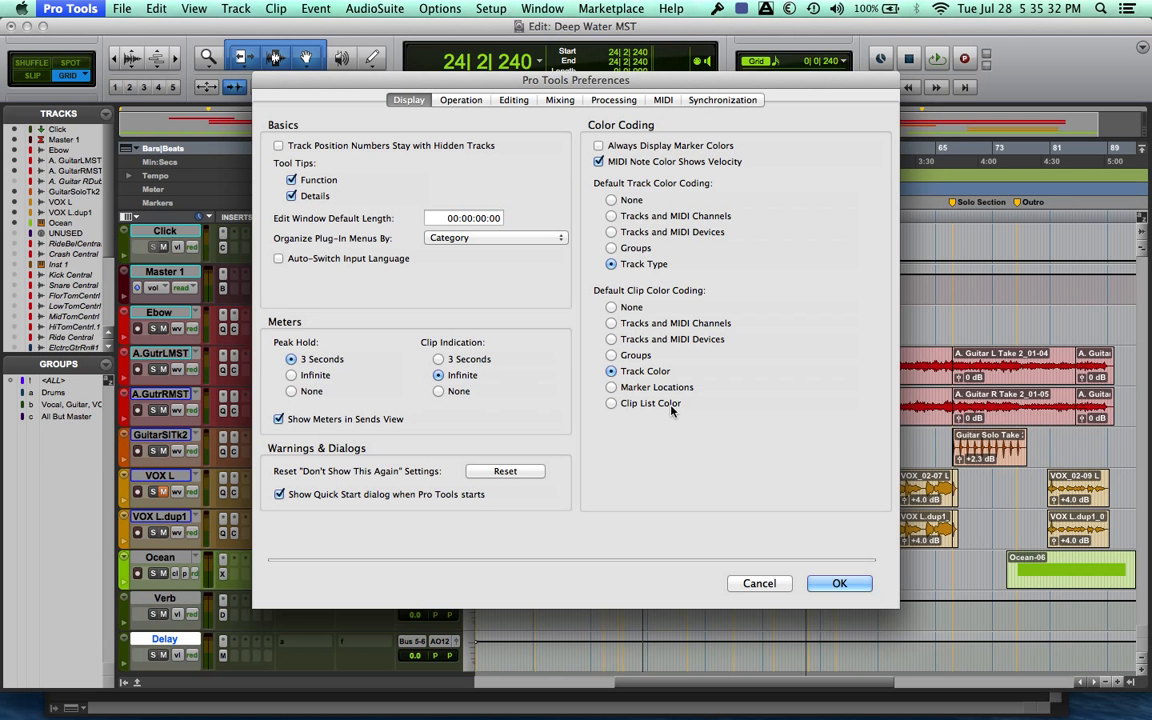
click(457, 105)
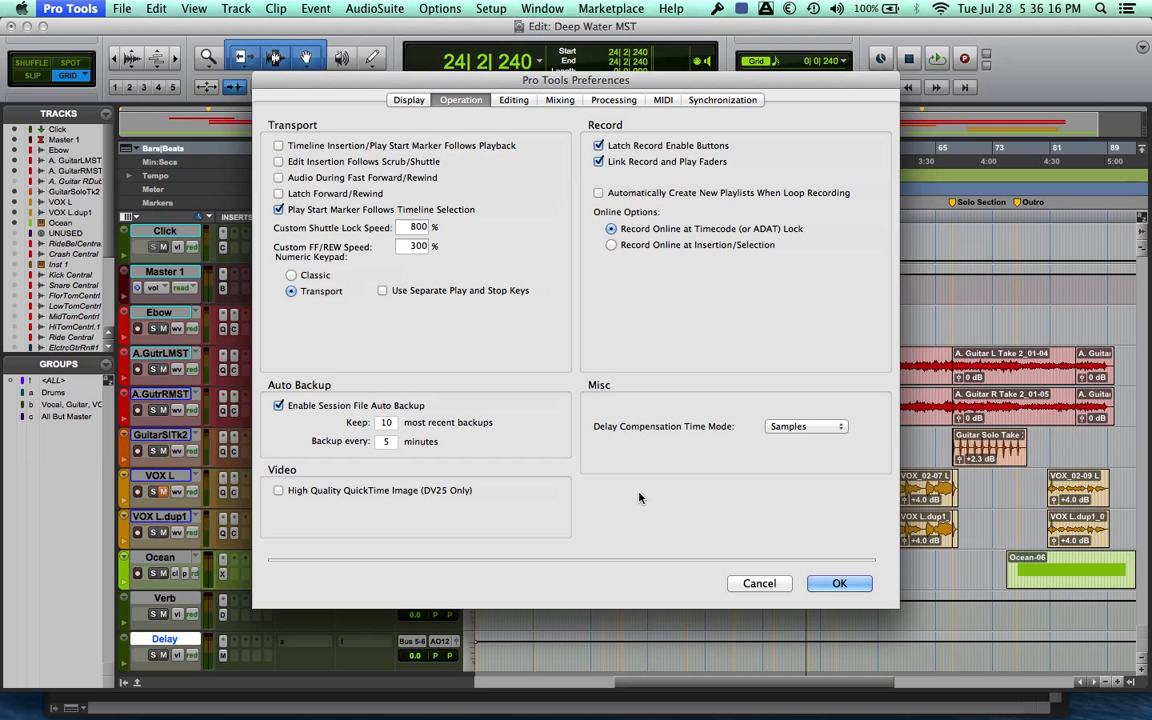
key(Return)
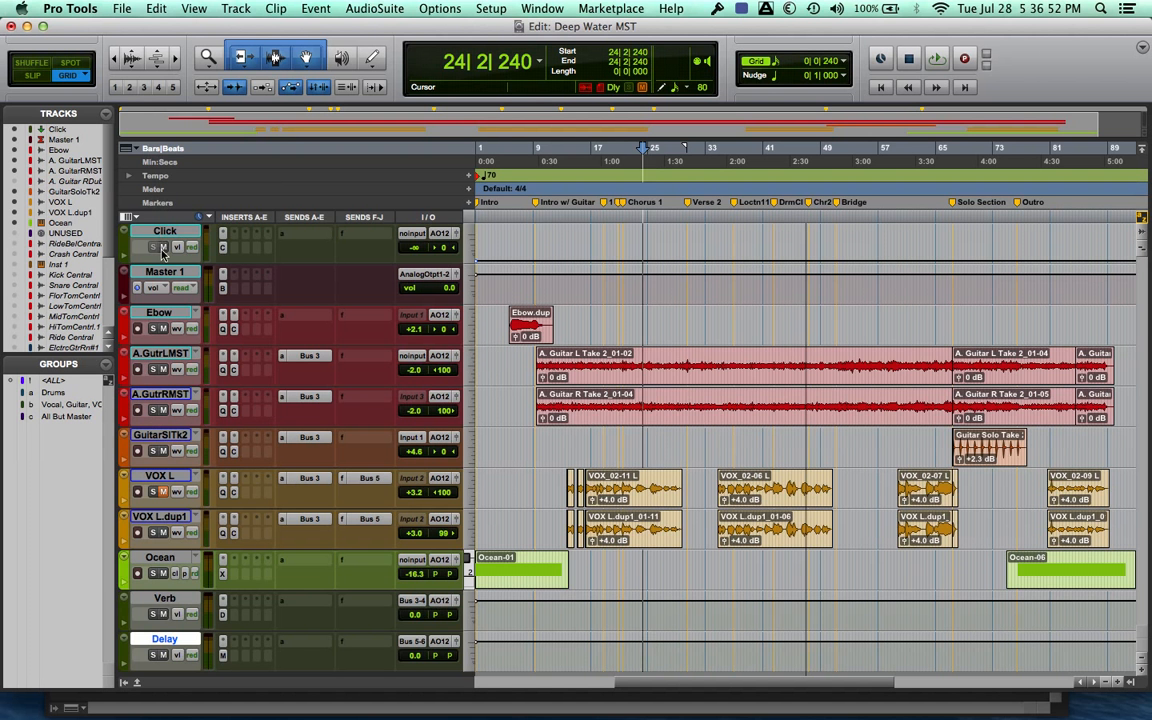
Rename the Ebow track as "Ebow EGR"
double_click(158, 316)
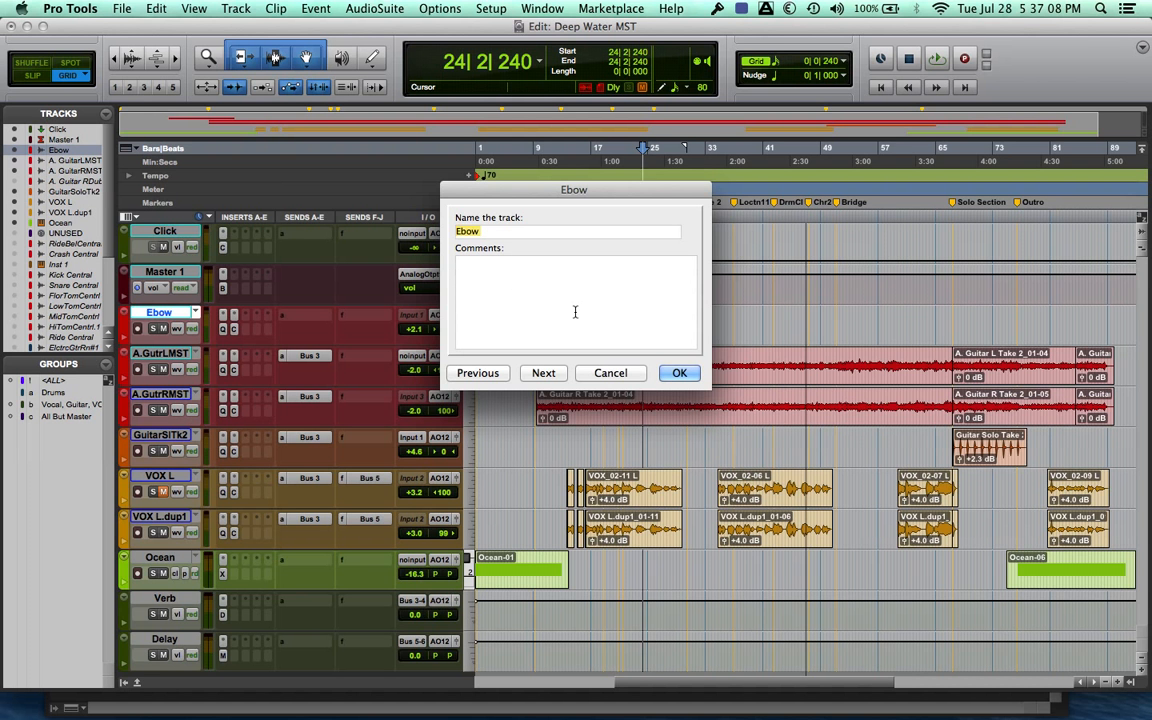
key(Right)
key(BackSpace)
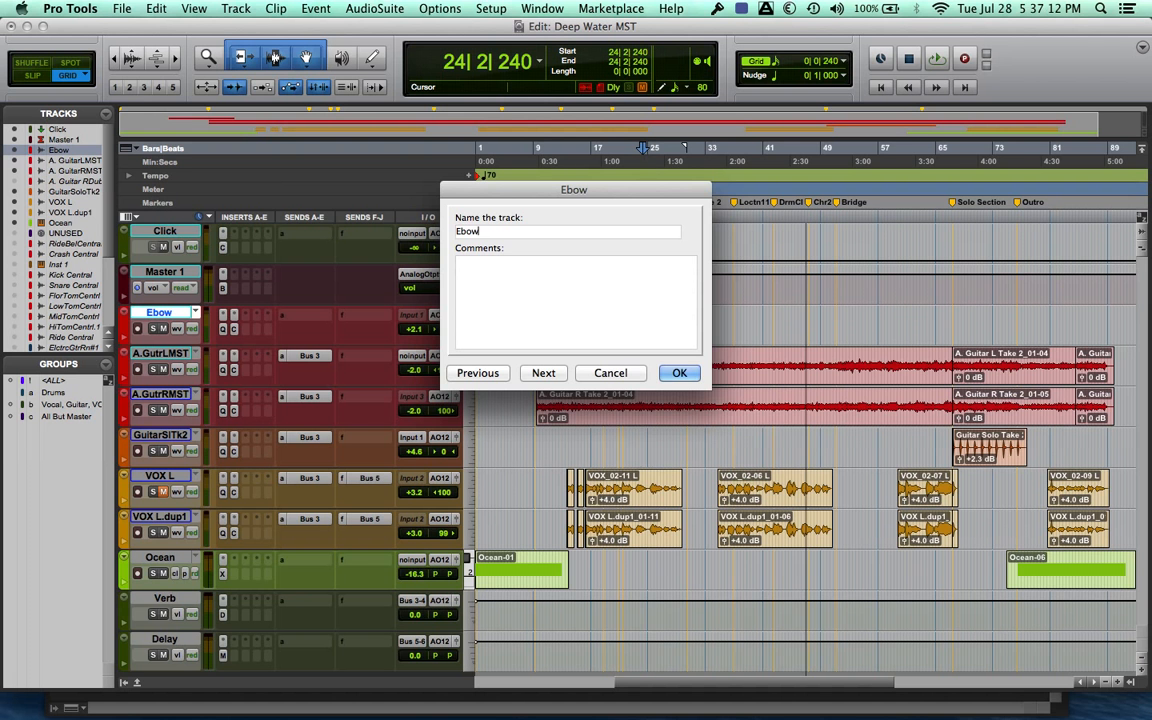
text(Guitar)
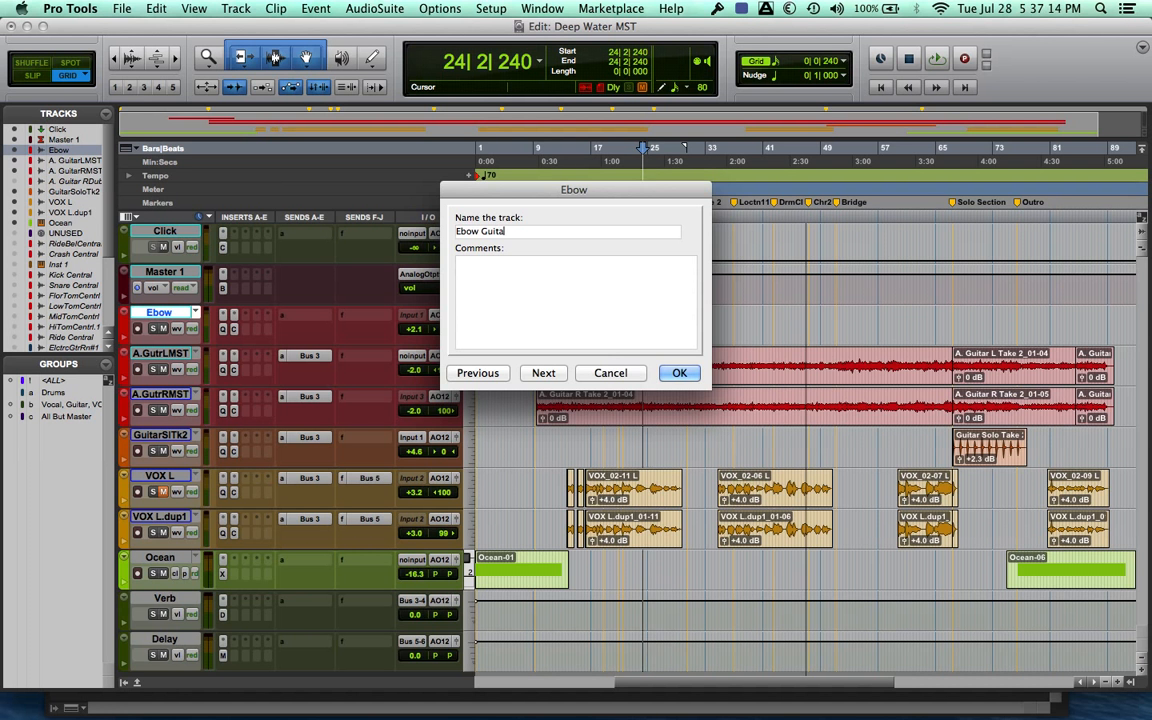
key(BackSpace)
key(BackSpace)
key(BackSpace)
key(BackSpace)
key(BackSpace)
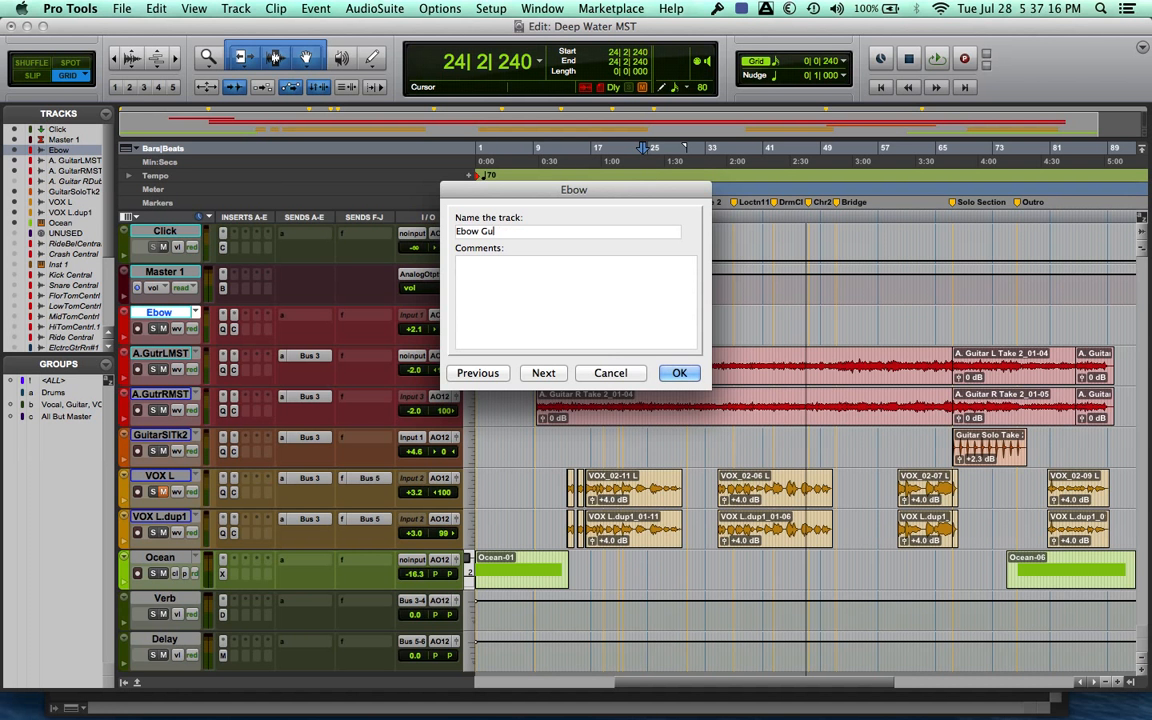
text(EGR)
key(BackSpace)
key(BackSpace)
text(gr)
key(BackSpace)
key(BackSpace)
key(Escape)
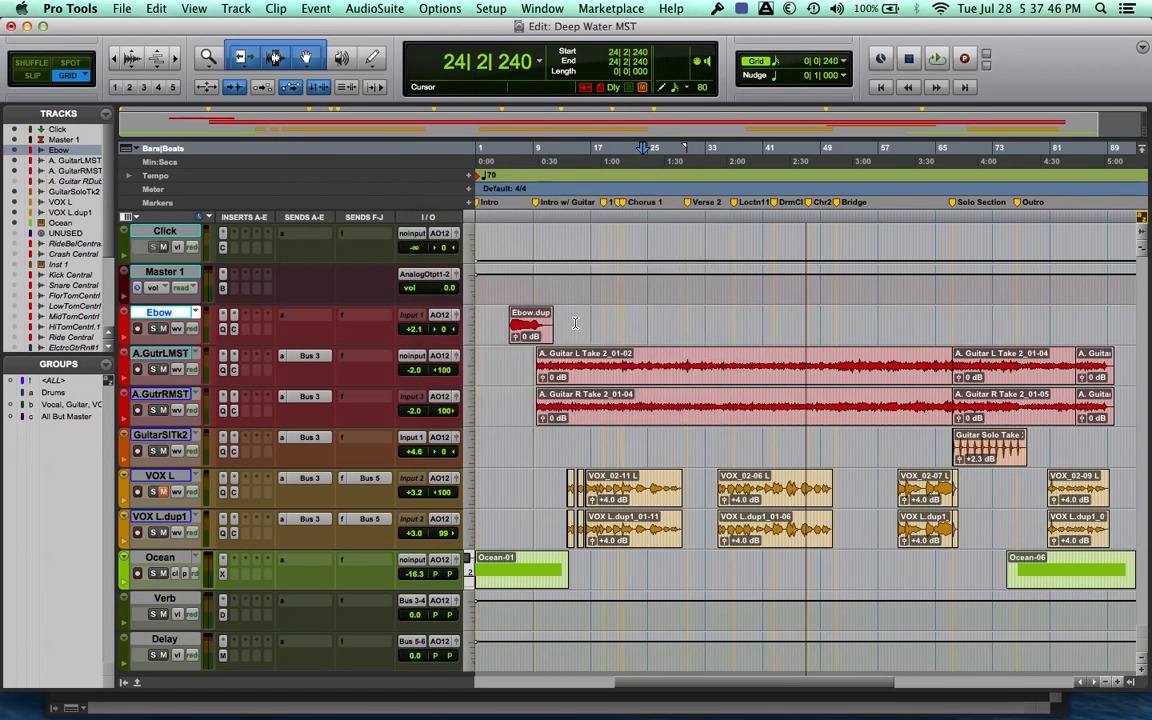
Rename the A. Guitar L MST track as "A. Guitar Left" and advance to naming the next track
double_click(160, 353)
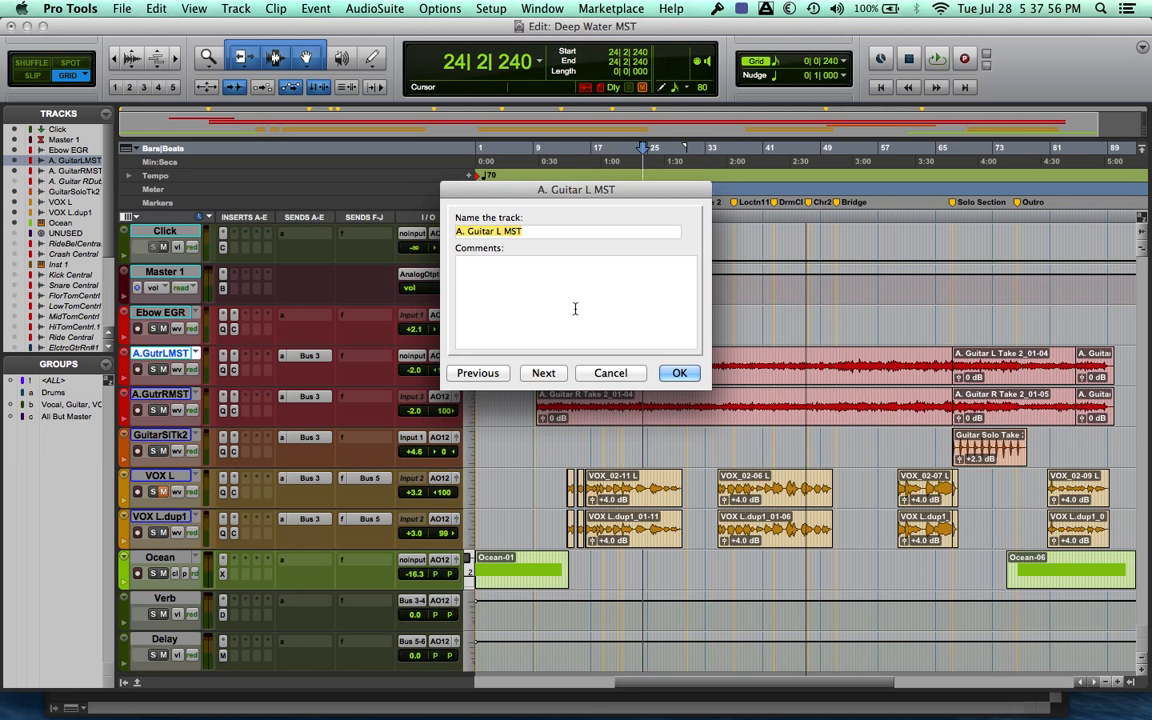
key(super+Right)
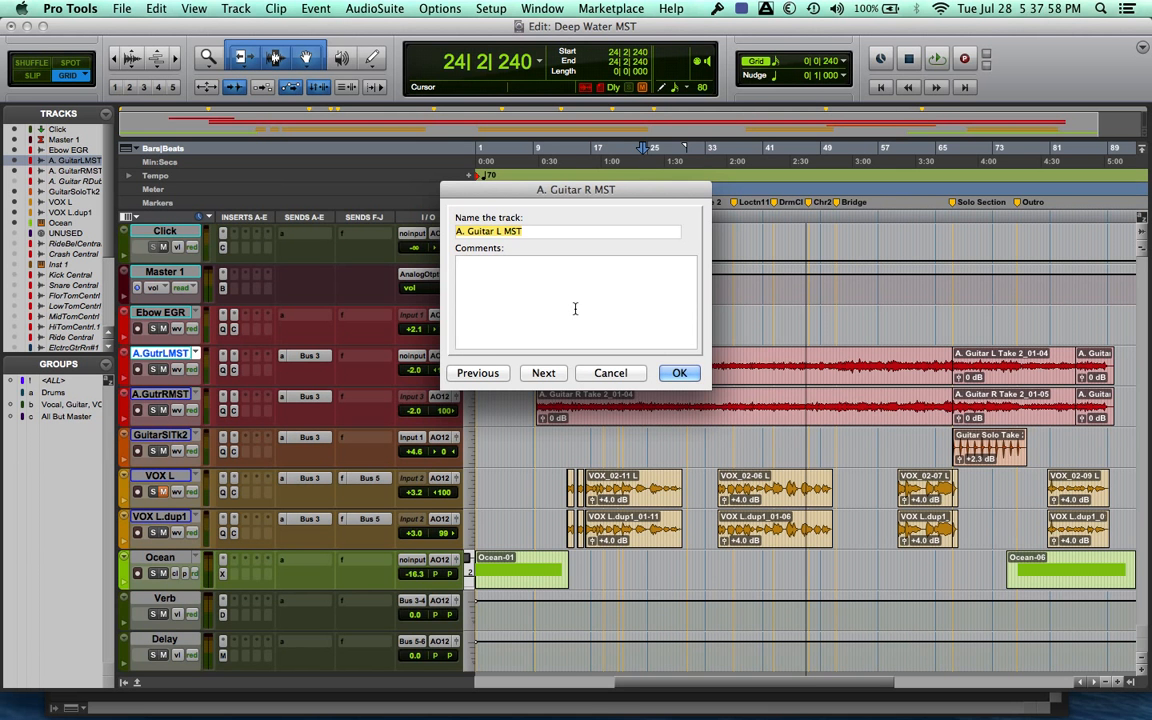
key(super+Left)
key(super+Right)
key(super+Left)
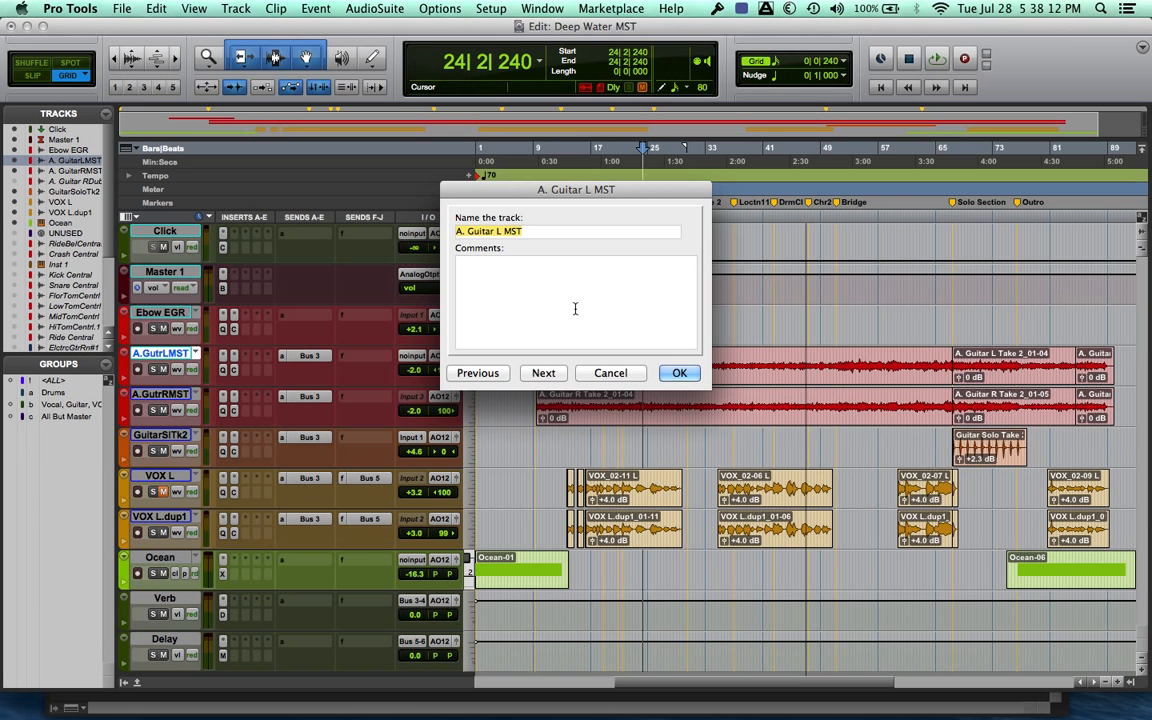
key(Right)
key(BackSpace)
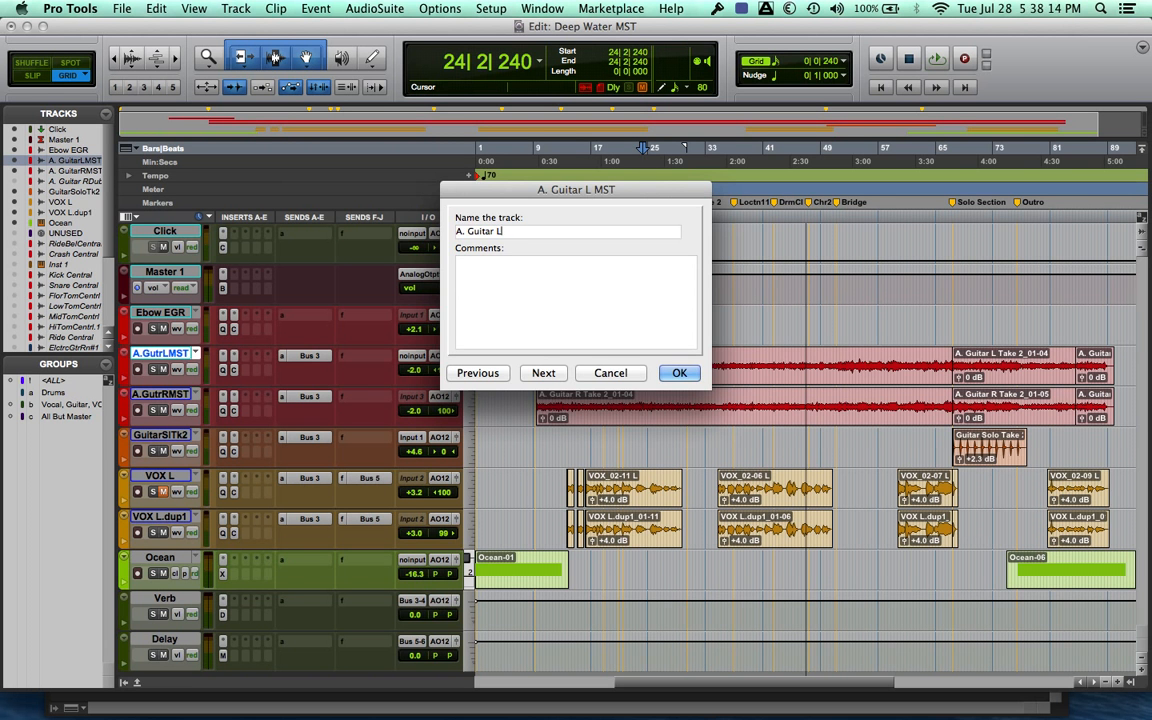
key(Return)
key(Return)
text(MST)
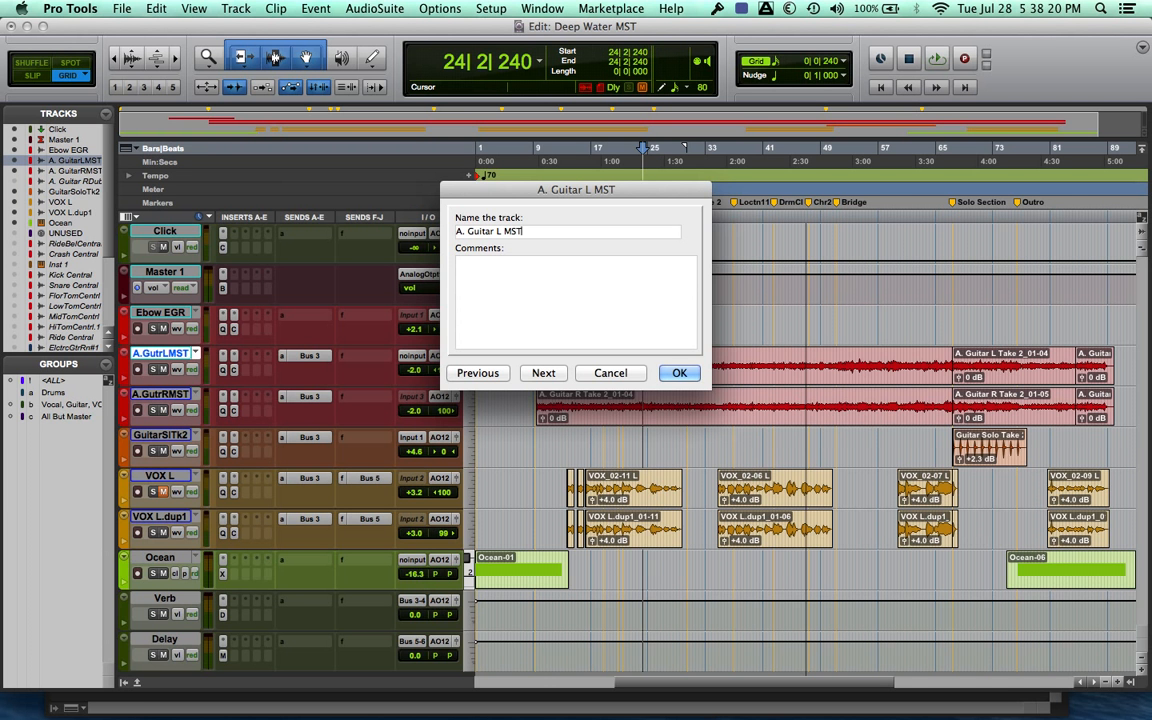
key(BackSpace)
text(eft)
key(super+Right)
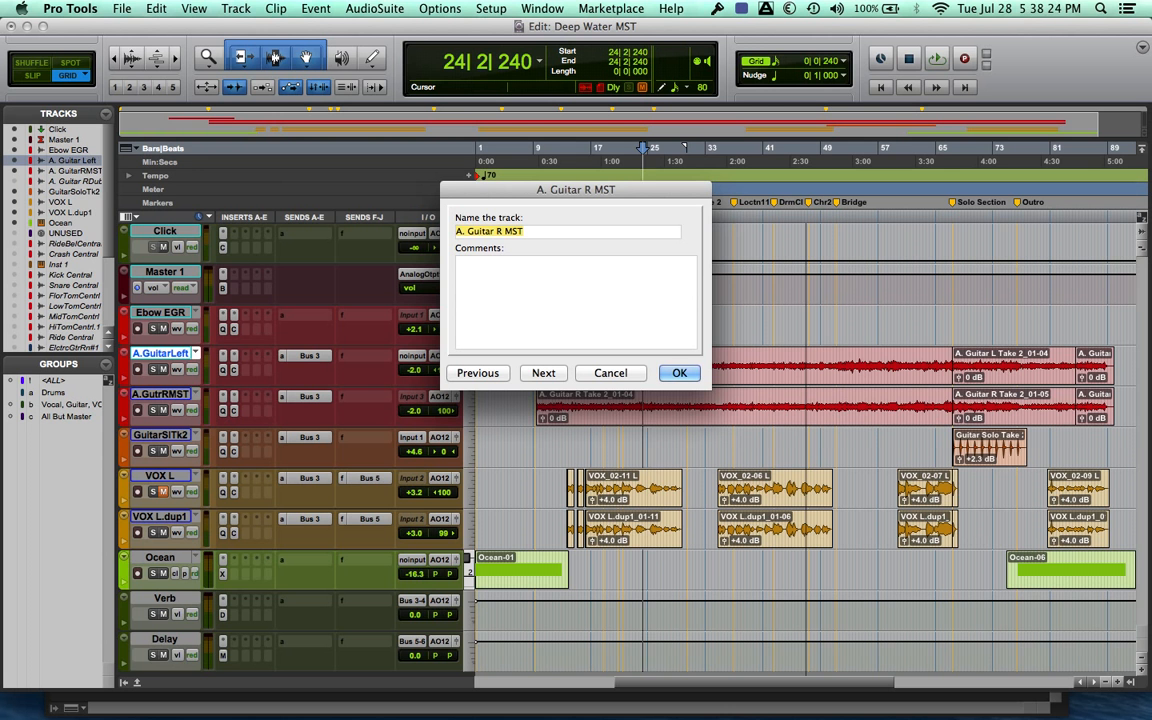
Rename the A. Guitar R MST track as "A. Guitar Right" and advance to naming the next track
key(Right)
key(BackSpace)
key(BackSpace)
key(BackSpace)
key(BackSpace)
text(ight)
key(super+Right)
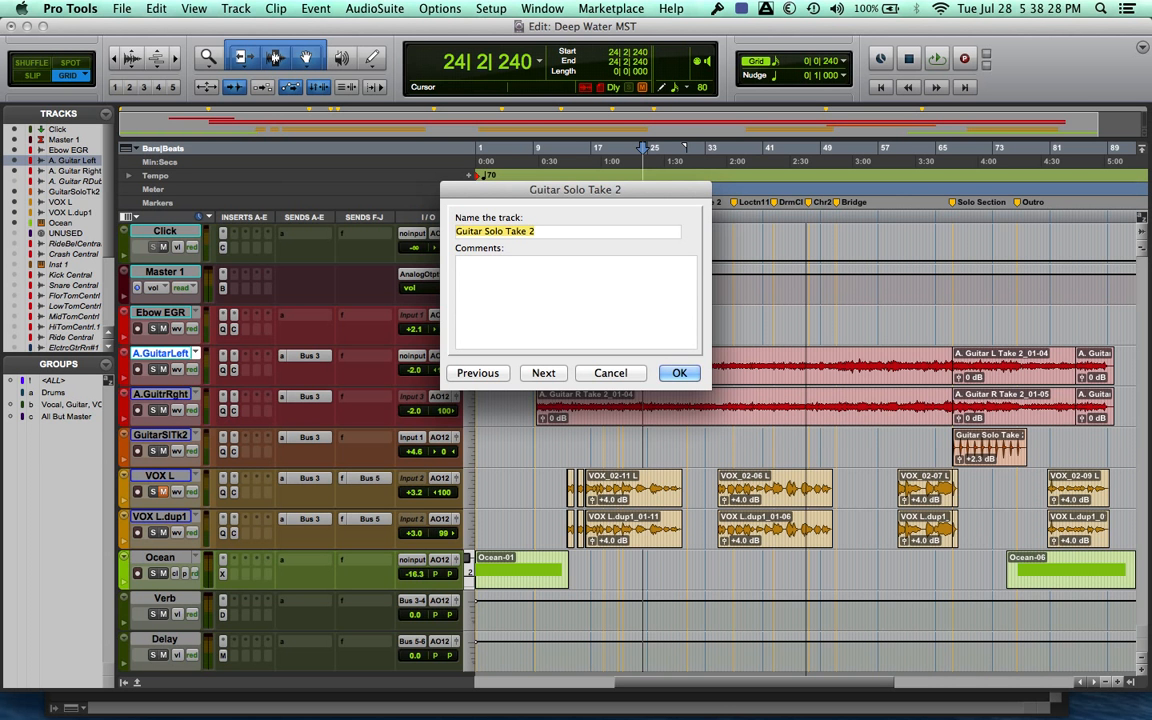
Rename the Guitar Solo Take 2 track as "Guitar SOLO" and advance to naming the next track
key(Right)
key(BackSpace)
key(BackSpace)
key(BackSpace)
key(BackSpace)
key(BackSpace)
key(BackSpace)
key(BackSpace)
key(BackSpace)
text(o)
key(Return)
key(Return)
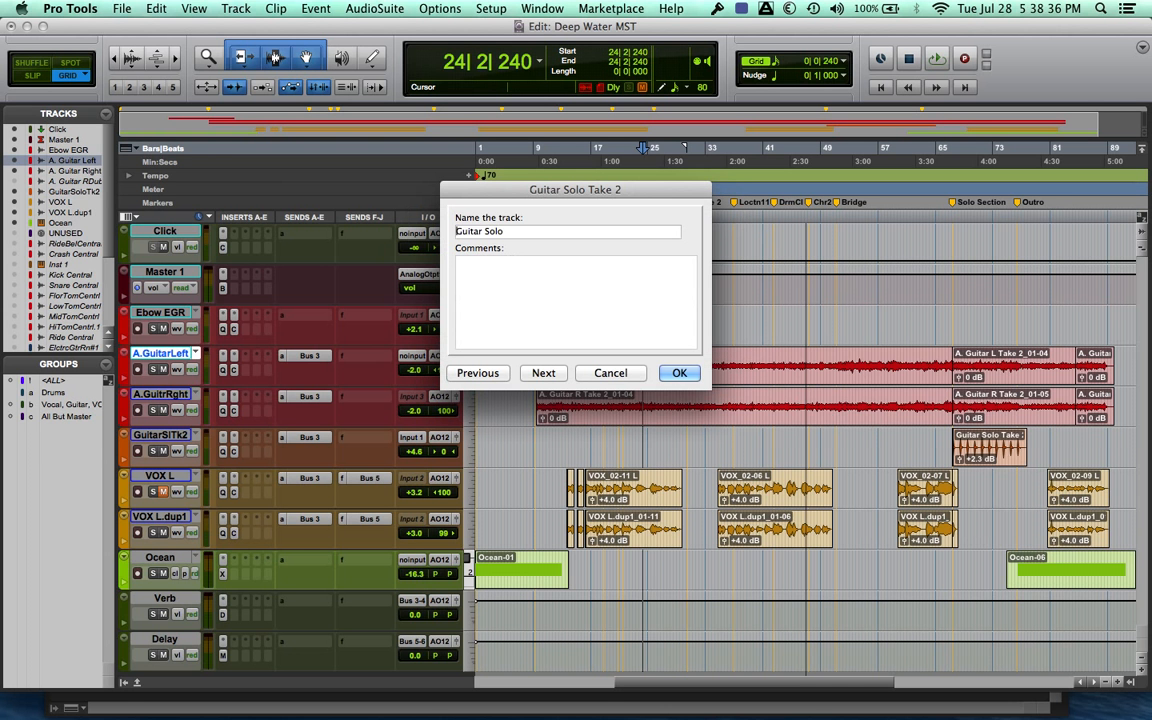
key(BackSpace)
key(BackSpace)
key(BackSpace)
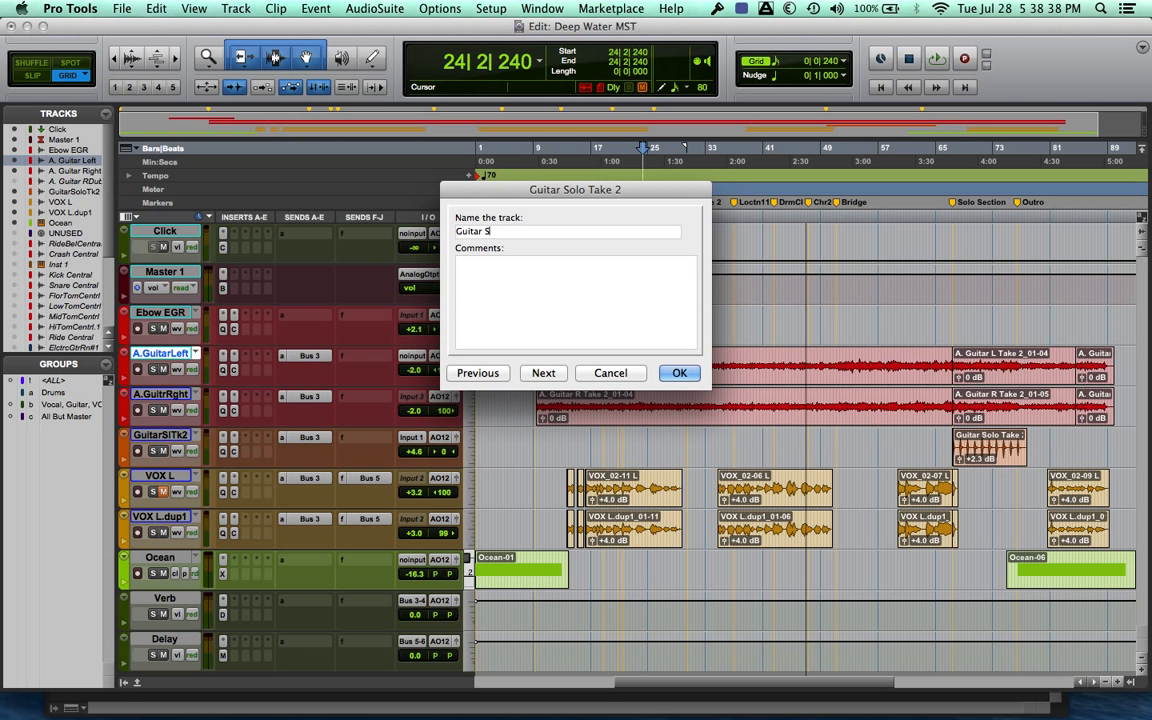
text(OLO)
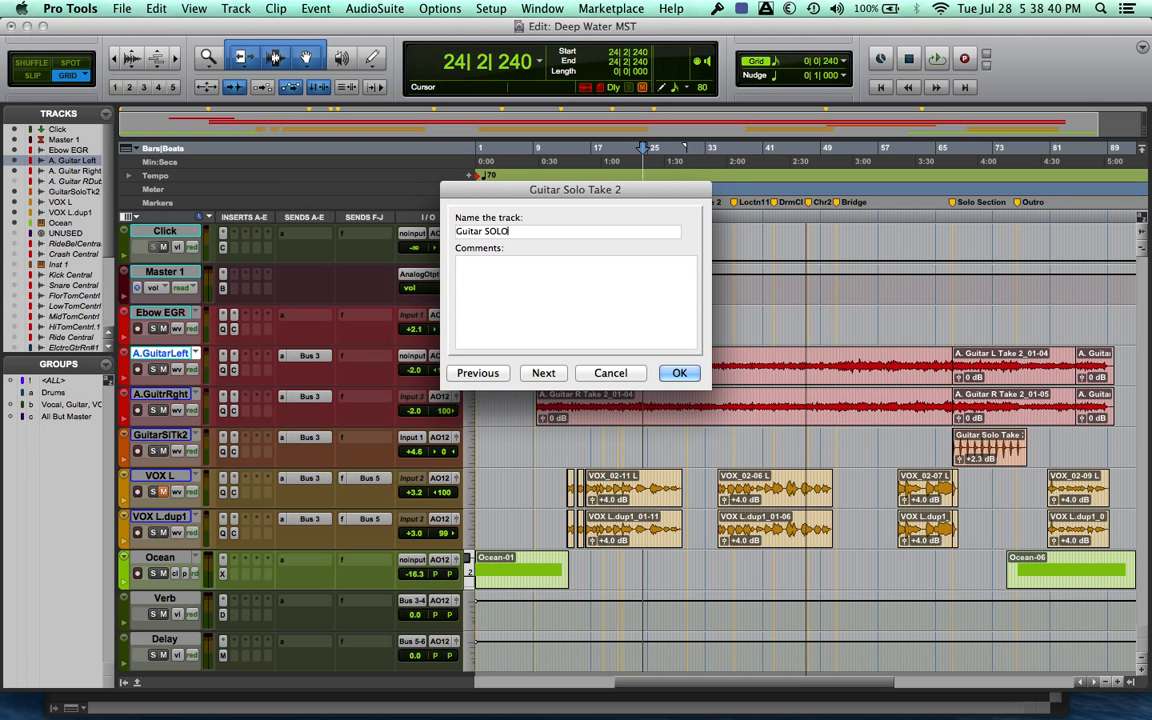
key(super+Right)
Rename the VOX L track as "VOX Left" and advance to naming its duplicate
key(Right)
text(ef)
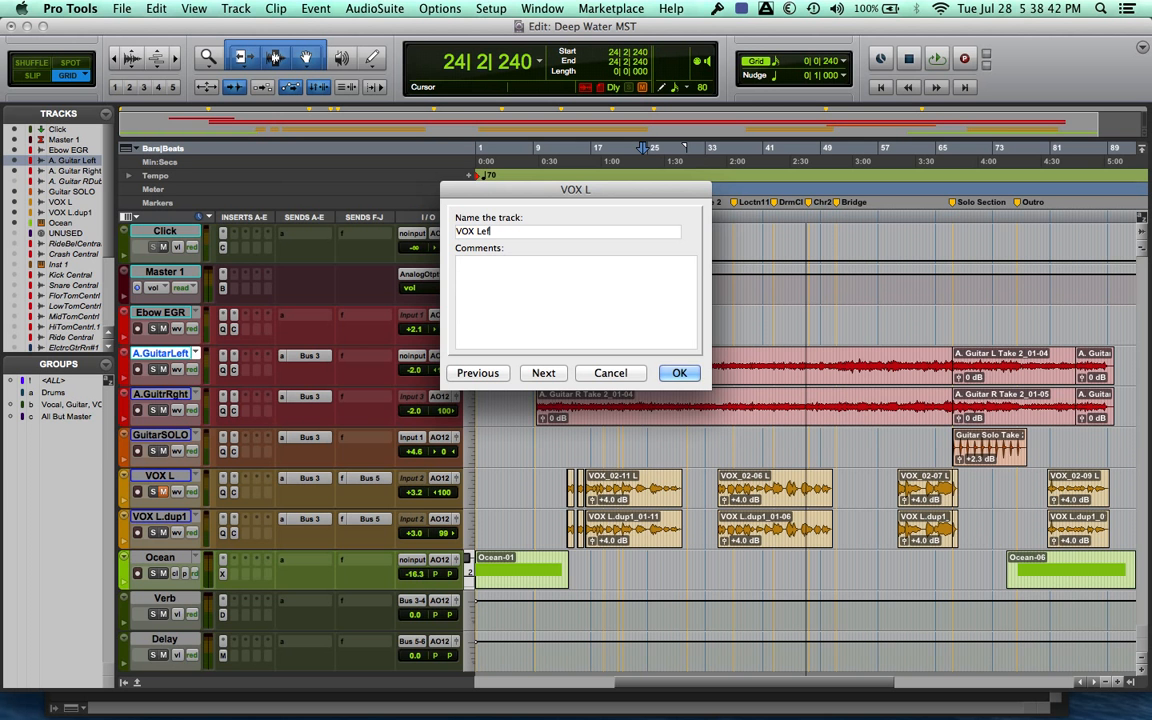
text(t)
key(super+Right)
Rename the VOX L.dup1 track as "VOX Right" and advance to naming the next track
key(Right)
key(BackSpace)
key(BackSpace)
key(BackSpace)
text(Right)
key(super+Right)
Rename the Ocean track as "Oceans" and finish naming tracks
key(Right)
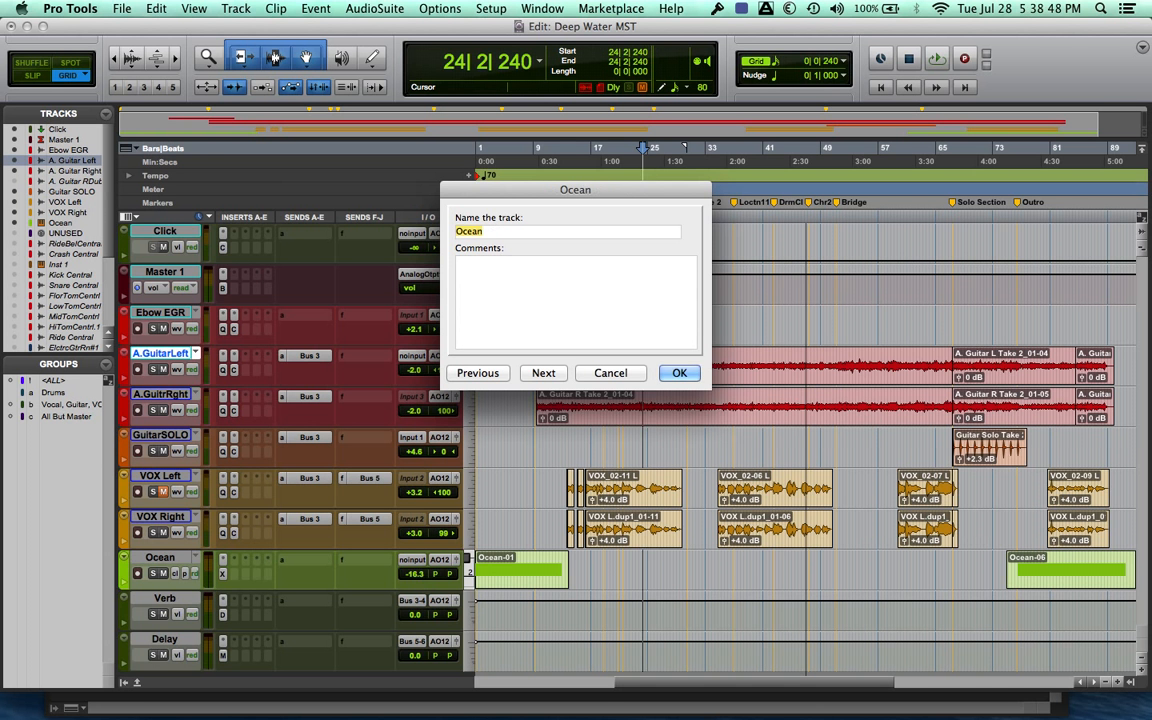
text(s D)
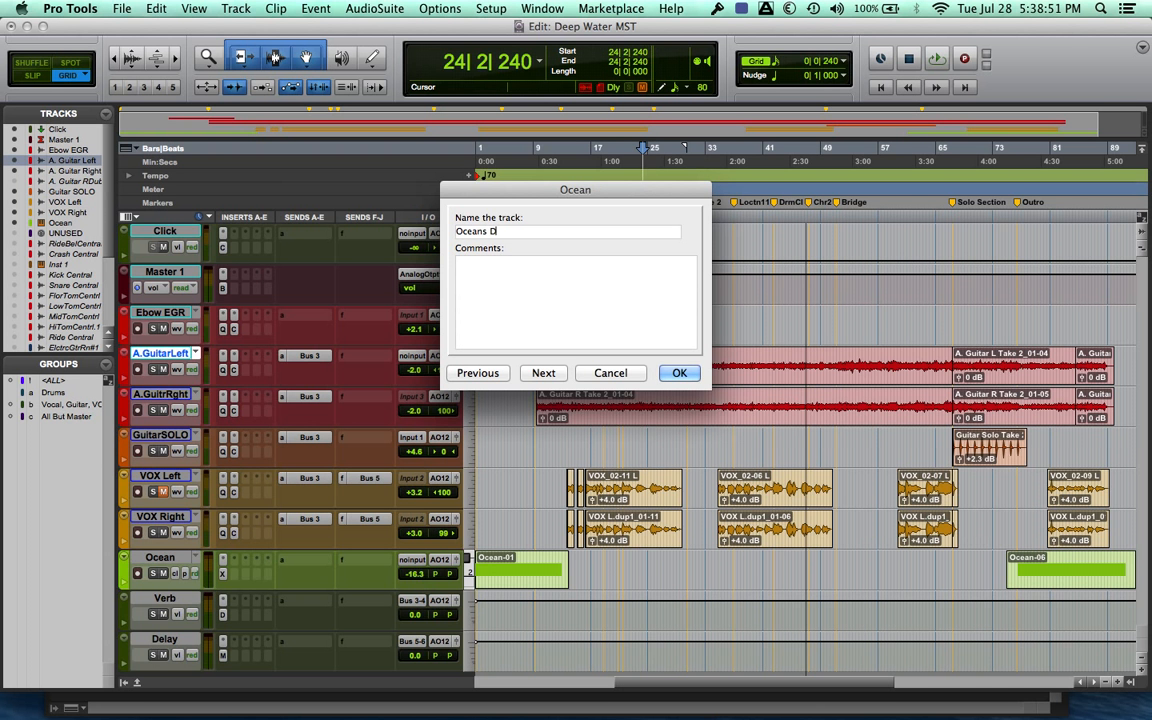
key(BackSpace)
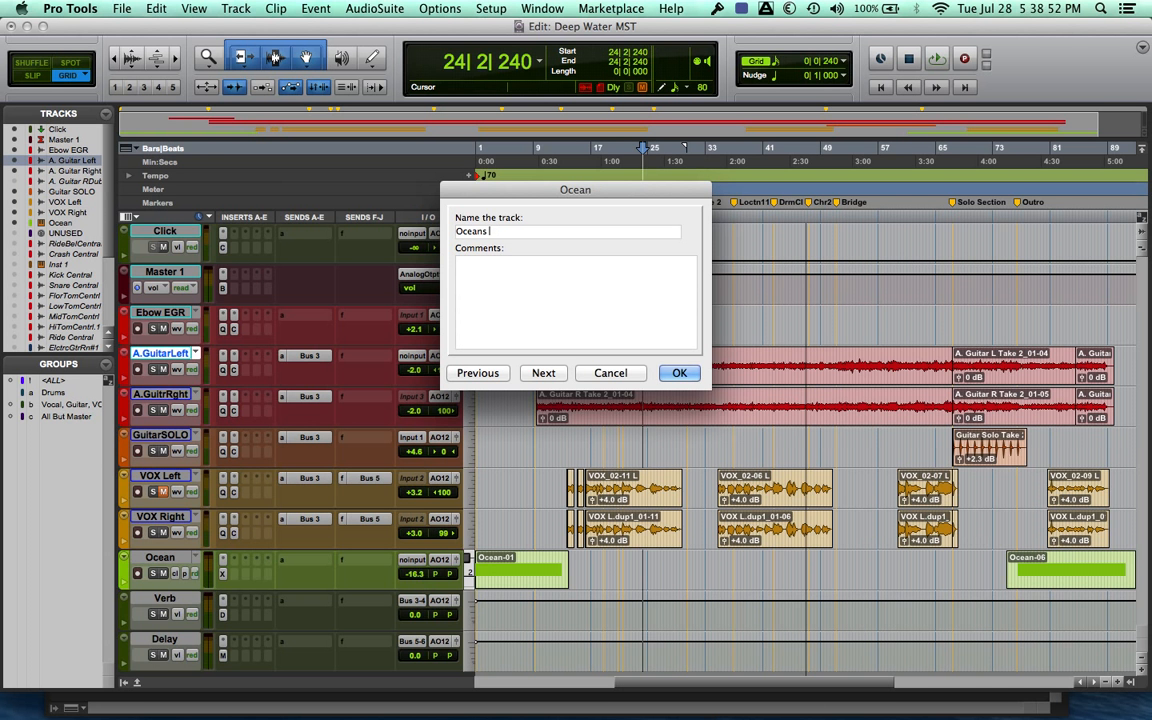
key(BackSpace)
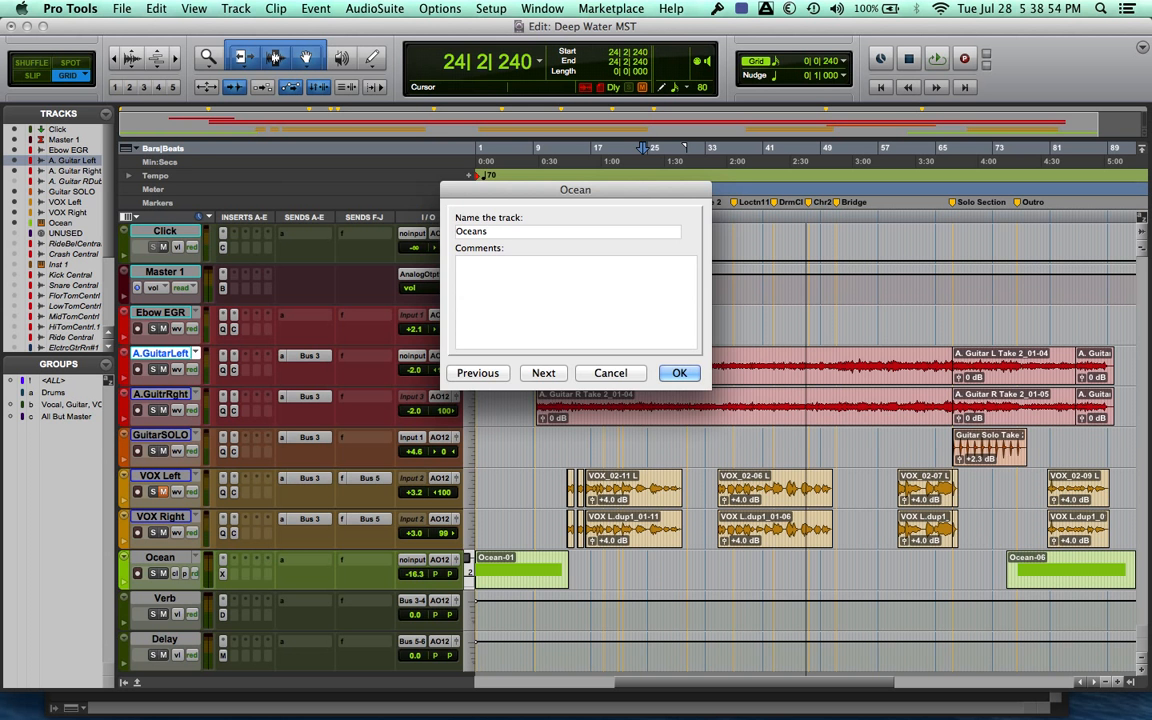
key(Return)
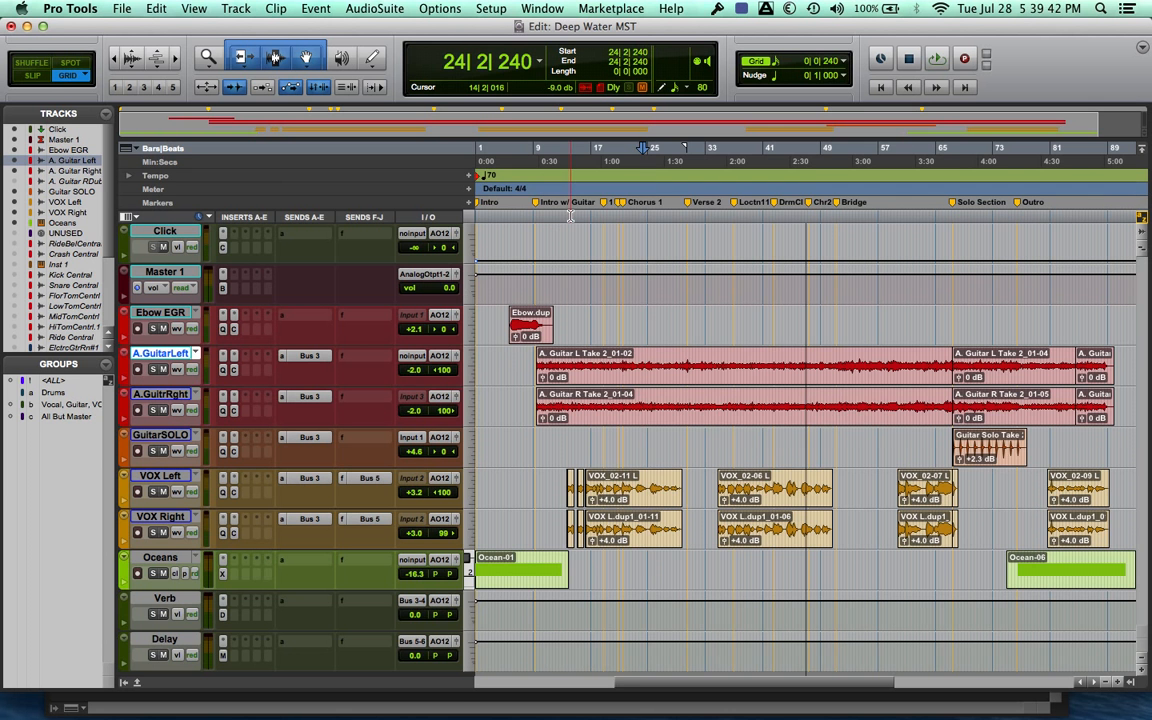
Return the playback position to the start of the session and bring the clips into view
key(Return)
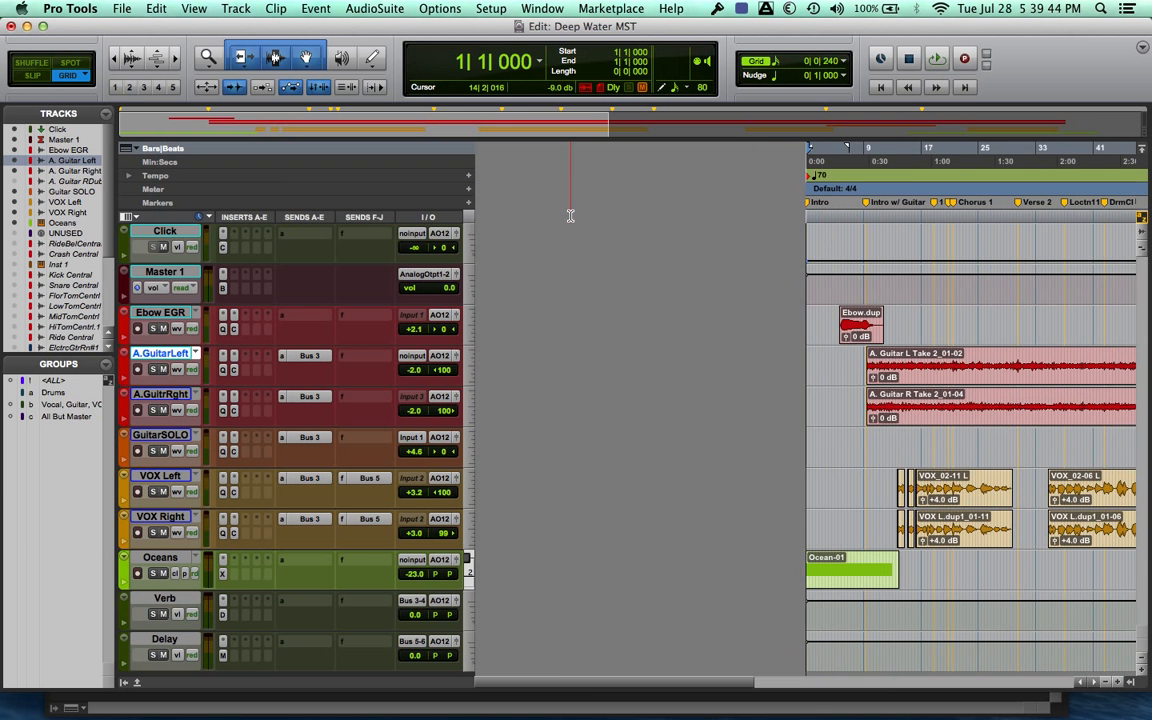
scroll(900, 238, right, 5)
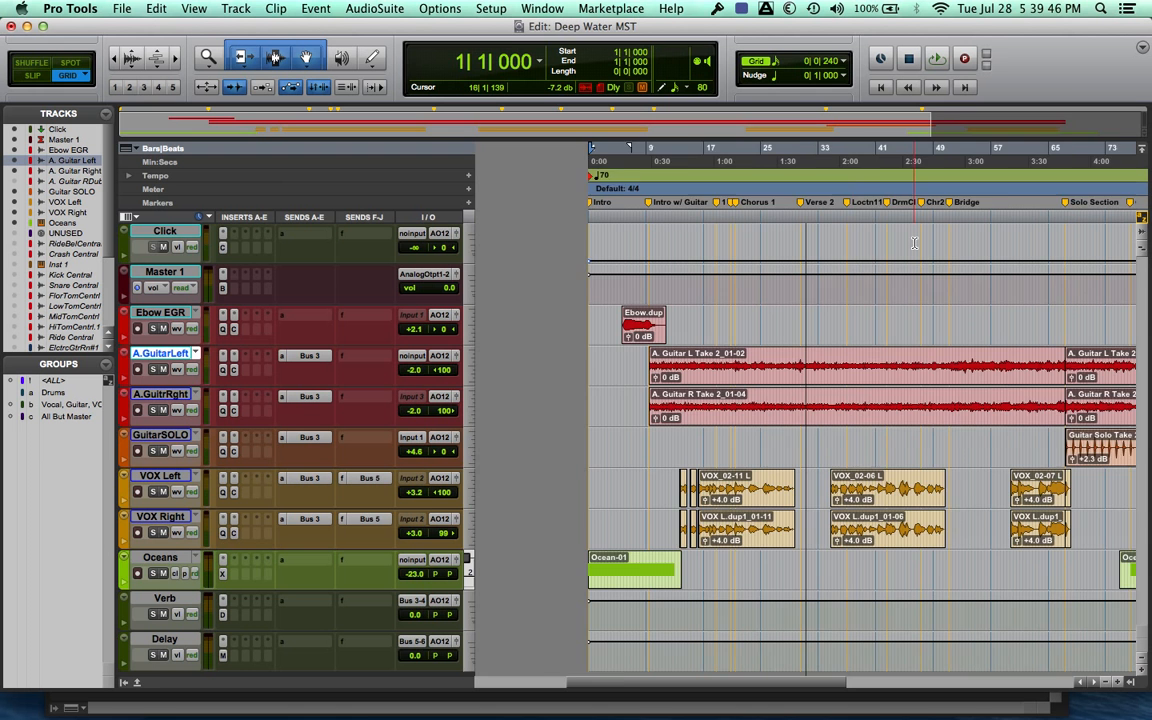
scroll(913, 243, left, 3)
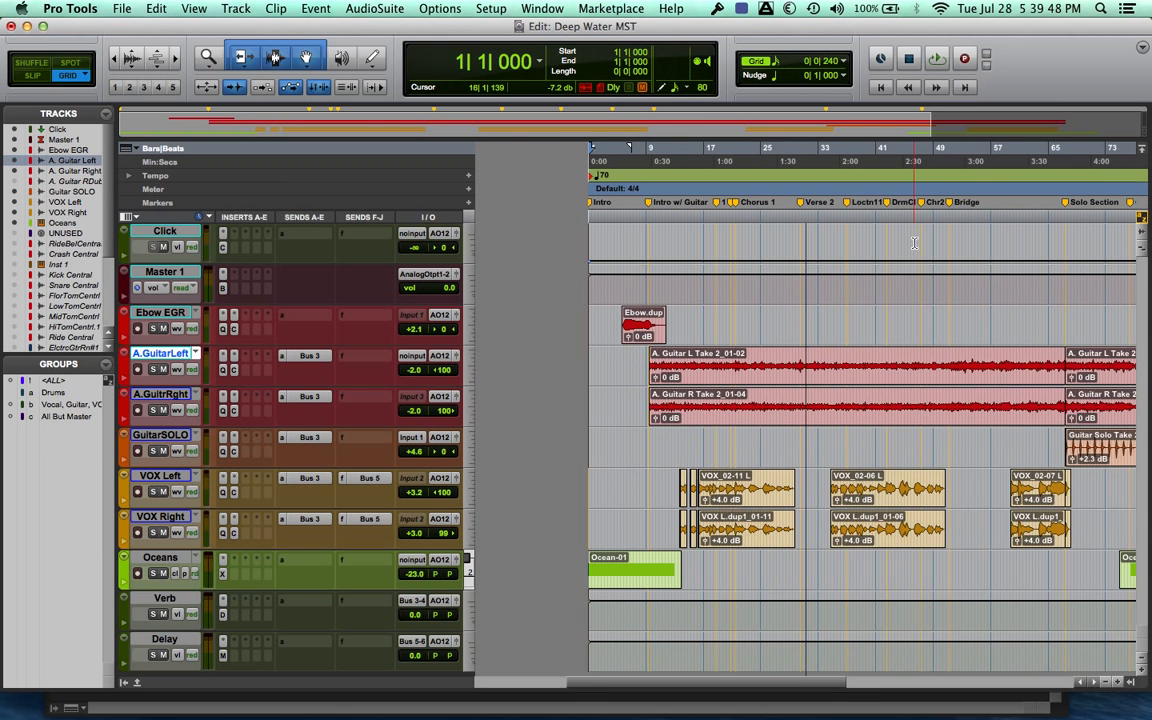
scroll(913, 243, right, 2)
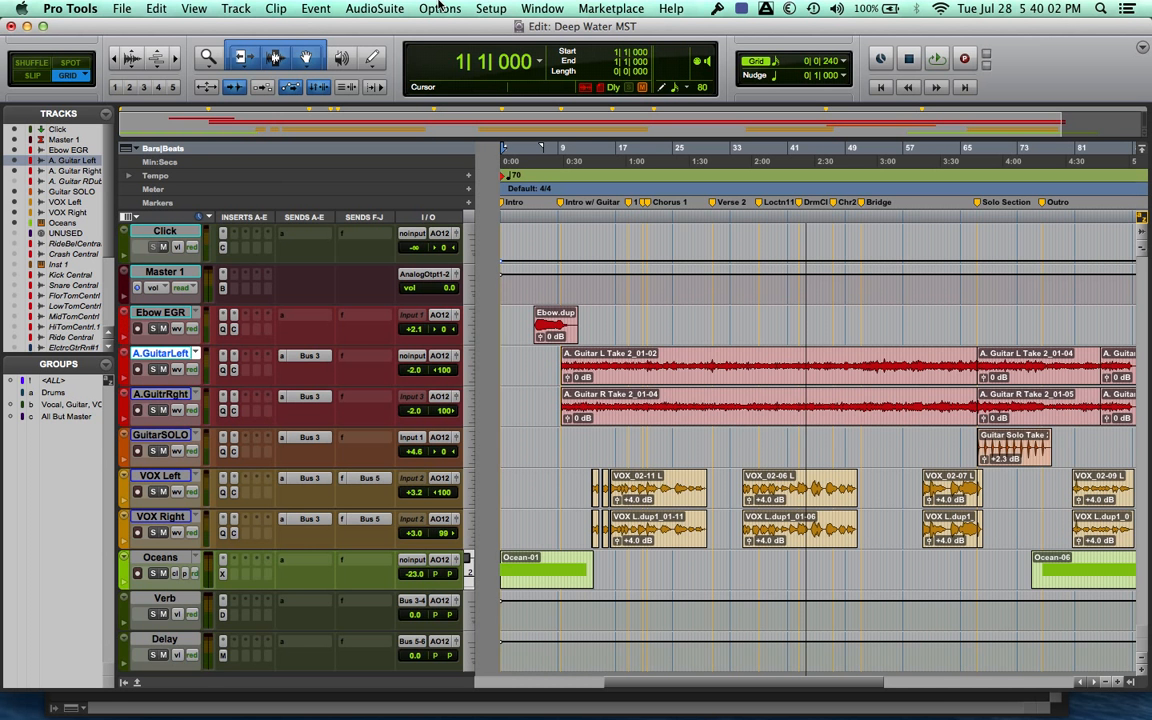
Search the help for "color" and check where the Track Color views and Color Palette commands are located
click(236, 8)
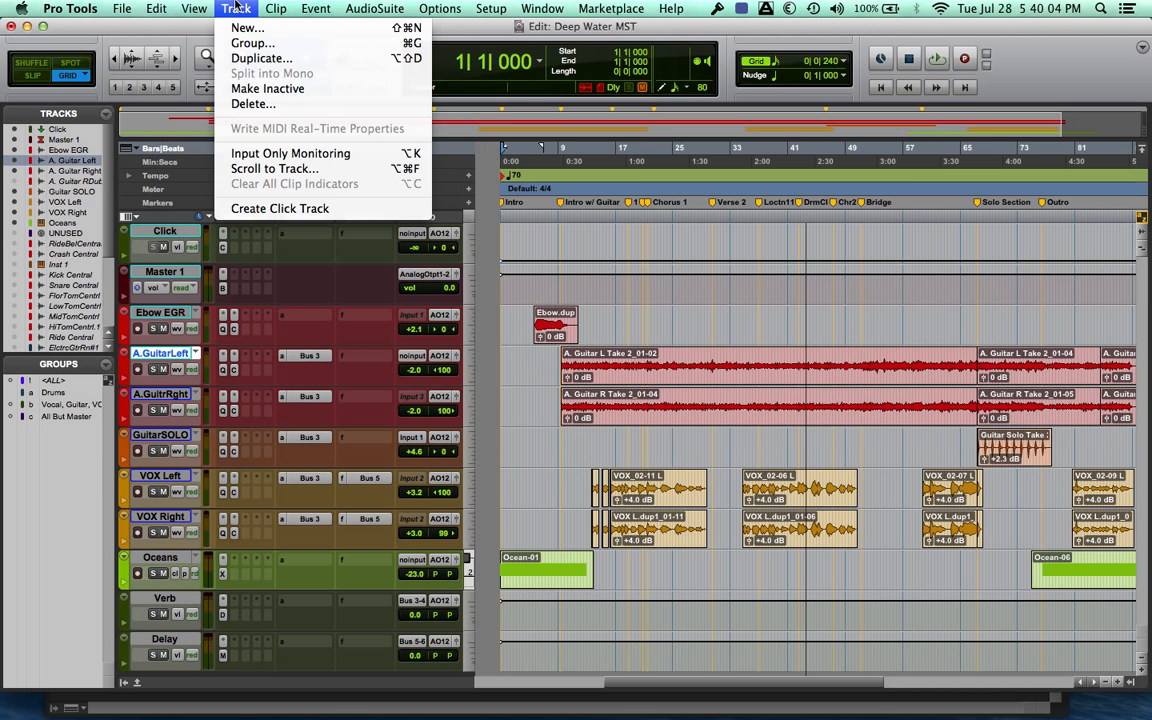
mouse_move(603, 8)
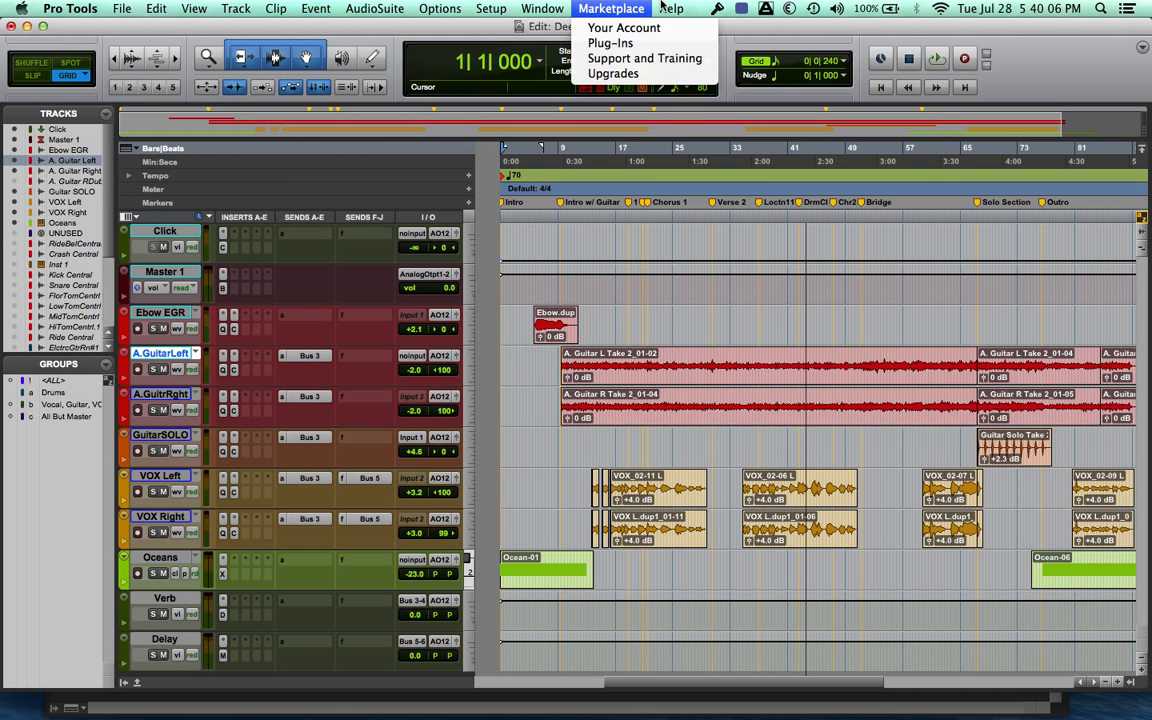
mouse_move(668, 8)
text(color)
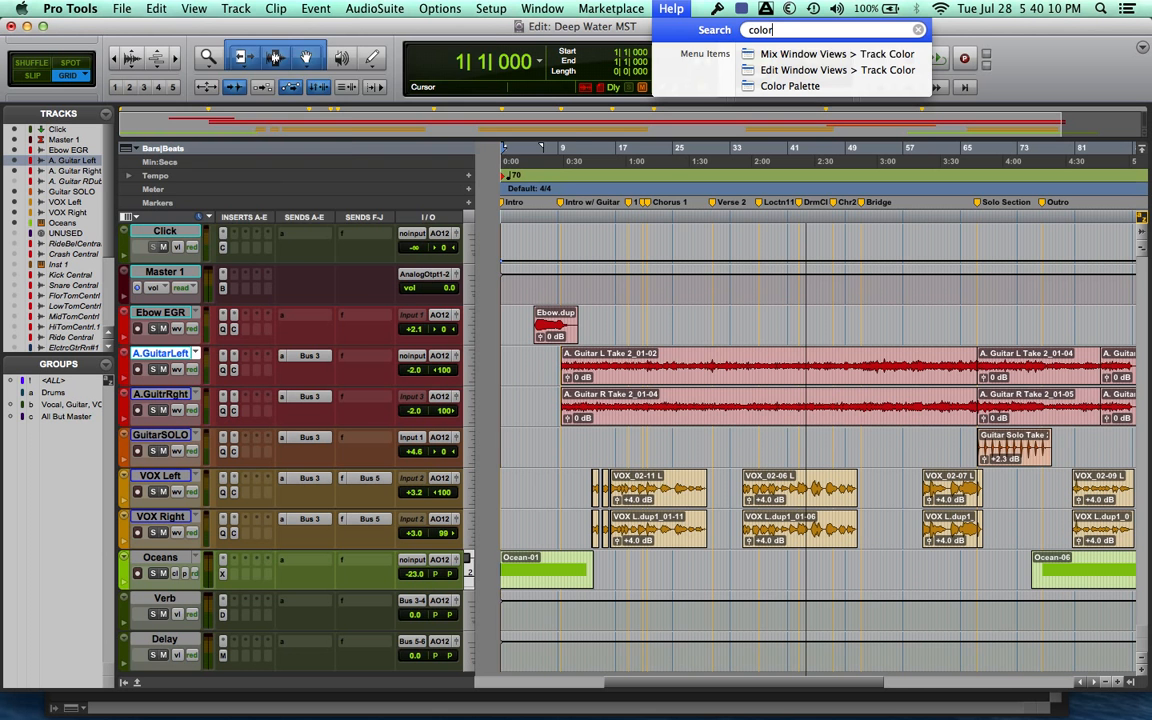
key(Down)
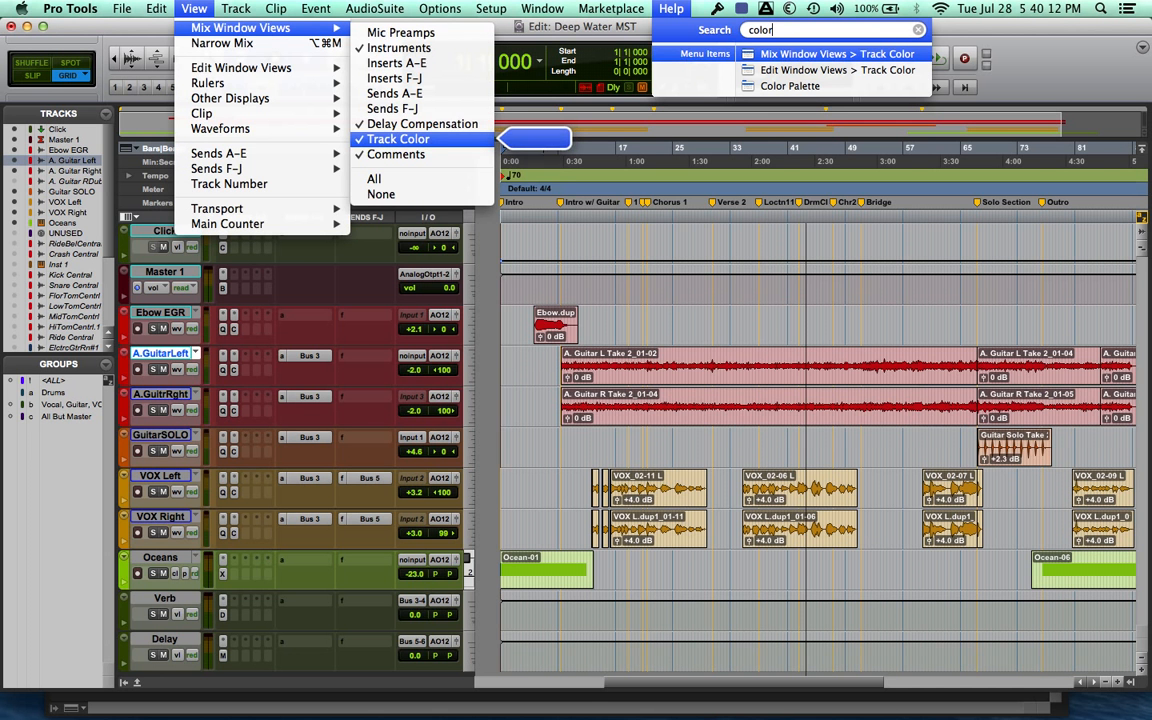
key(Down)
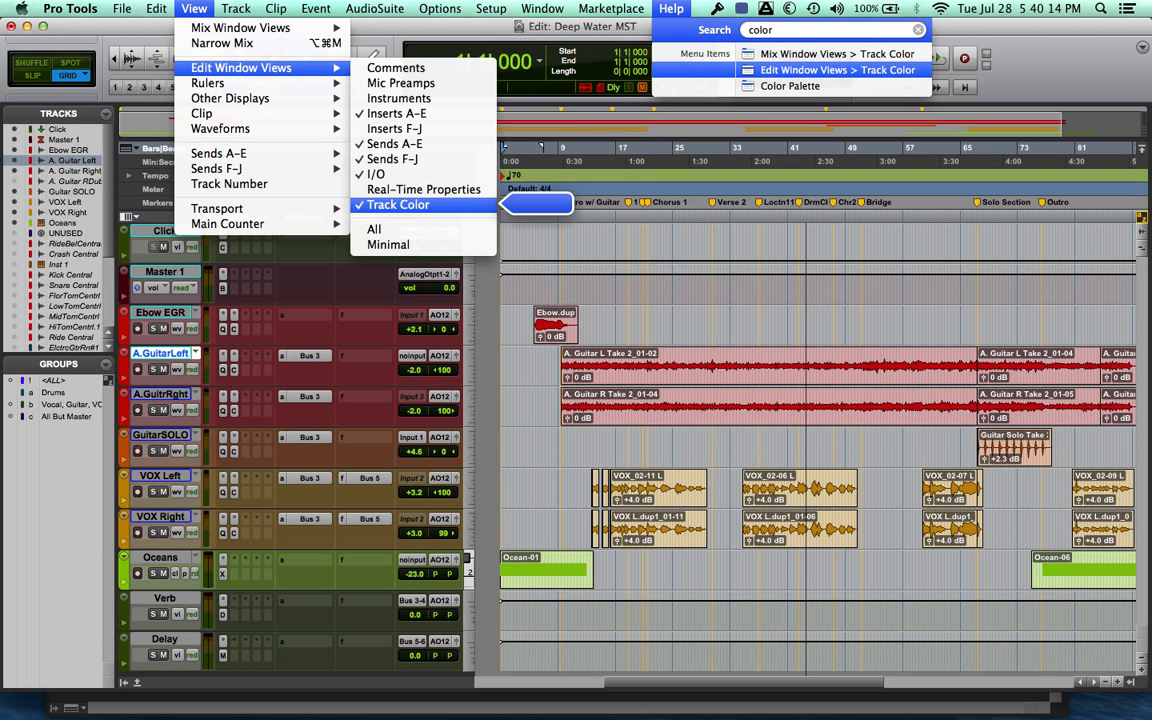
key(Down)
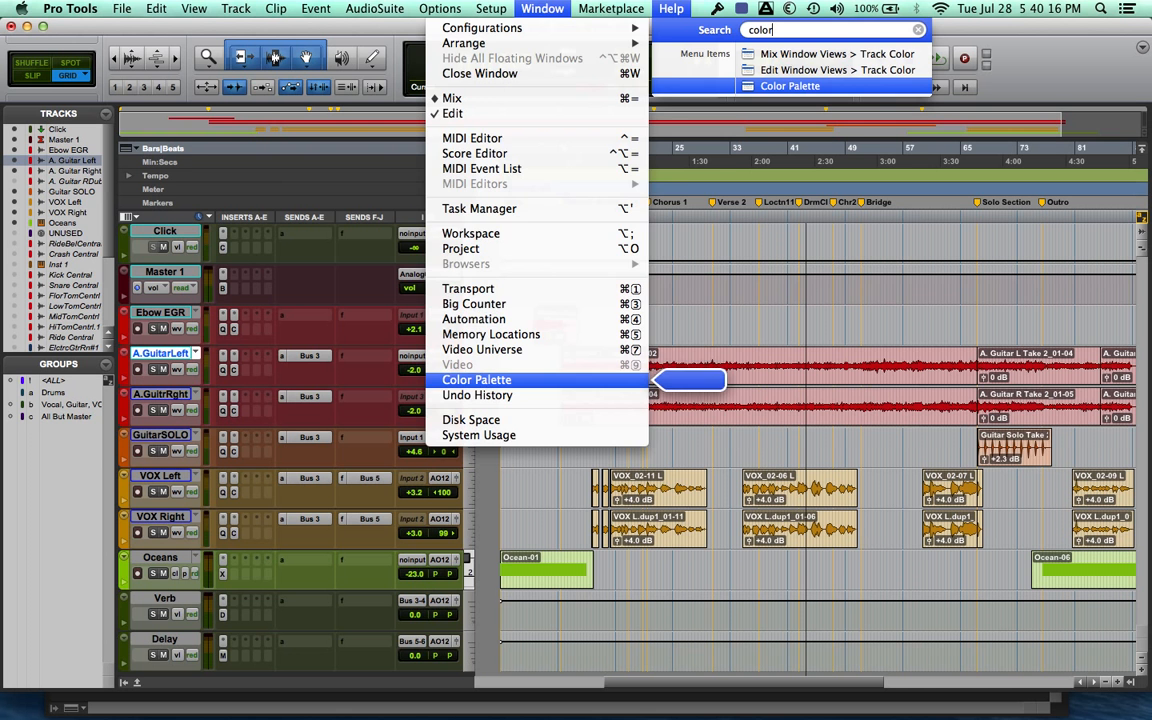
Open the Color Palette window to view its colours and close it again
mouse_move(542, 8)
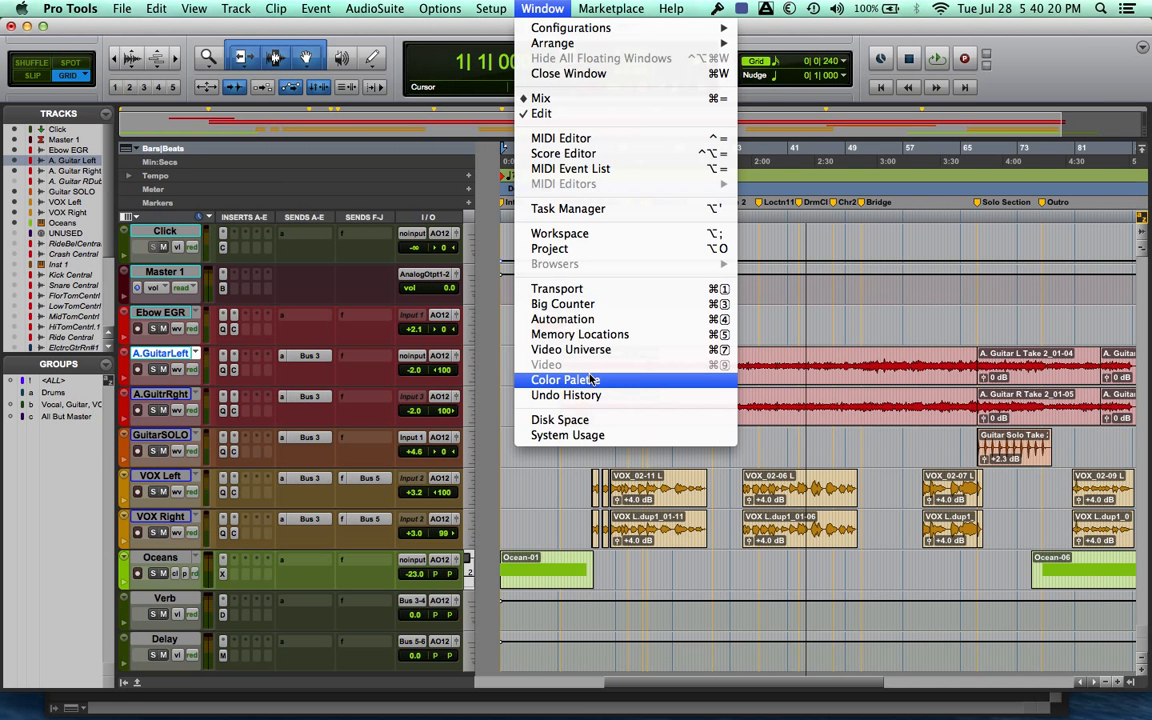
click(591, 380)
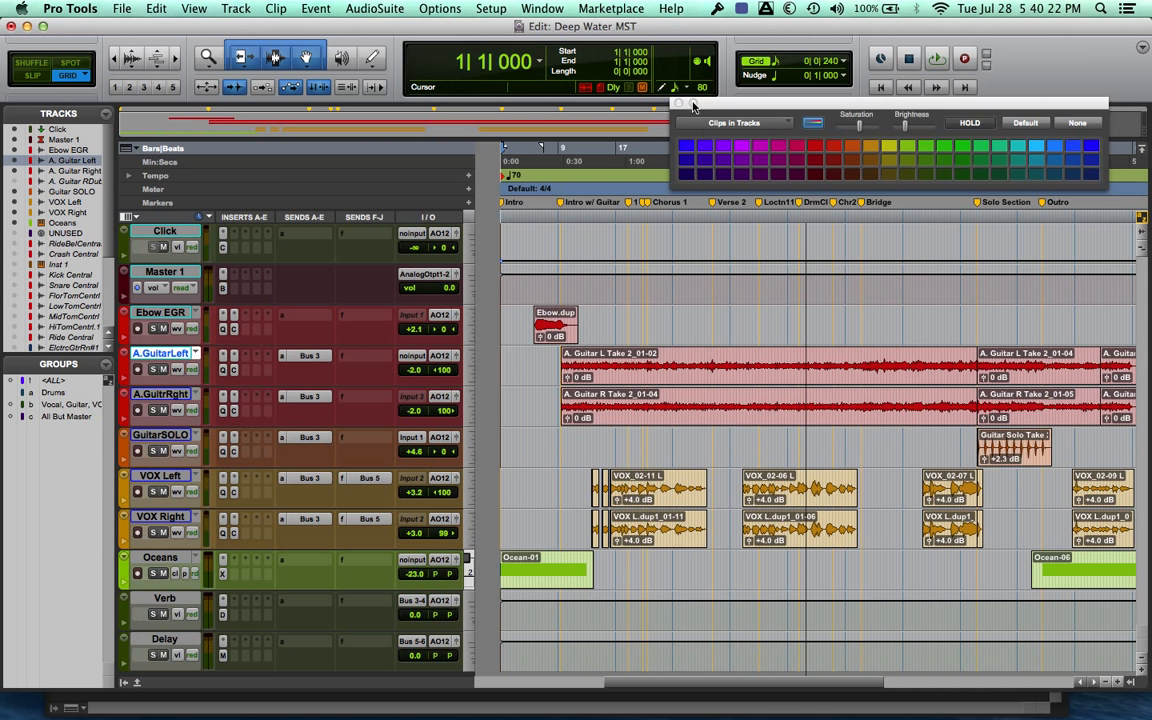
click(678, 103)
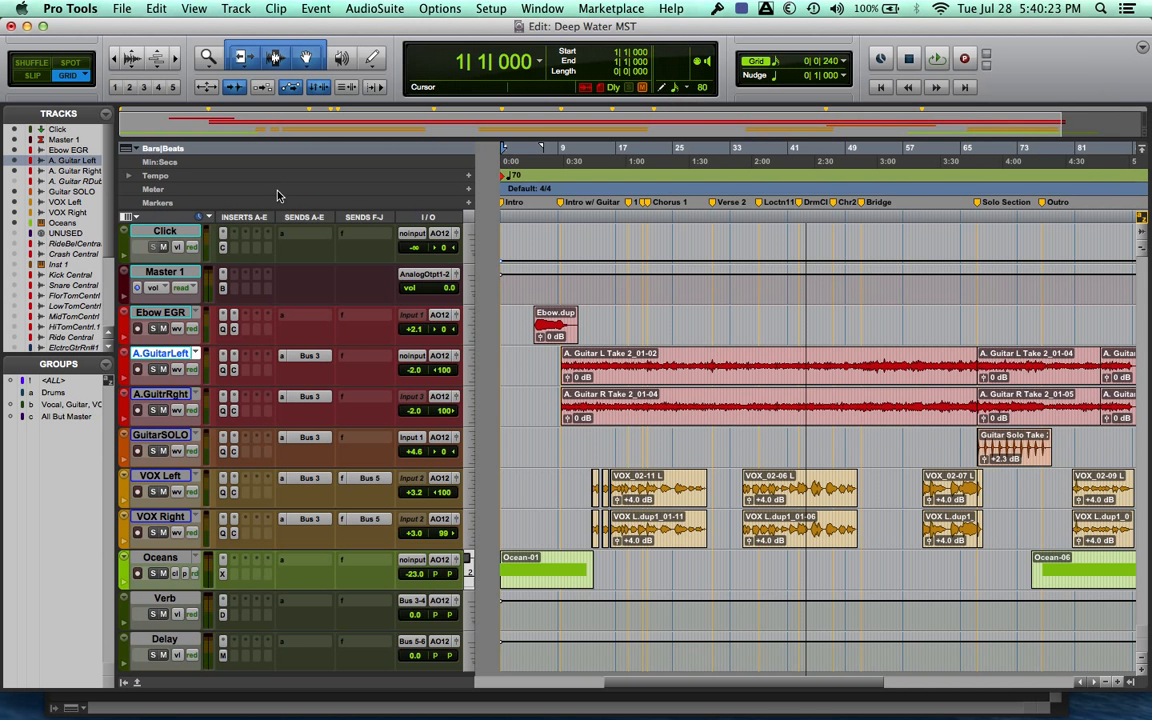
Open the Color Palette from the Ebow EGR track, turn off channel strip colouring, and check the effect in the Mix window
click(125, 326)
double_click(125, 326)
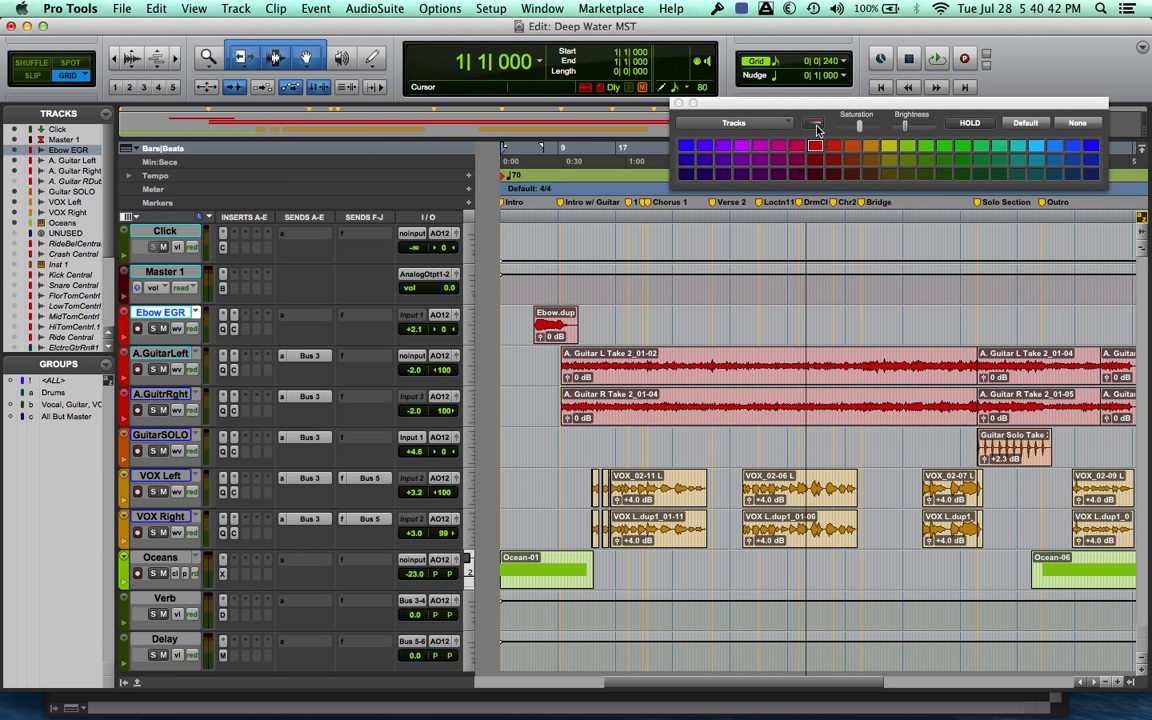
key(super+equal)
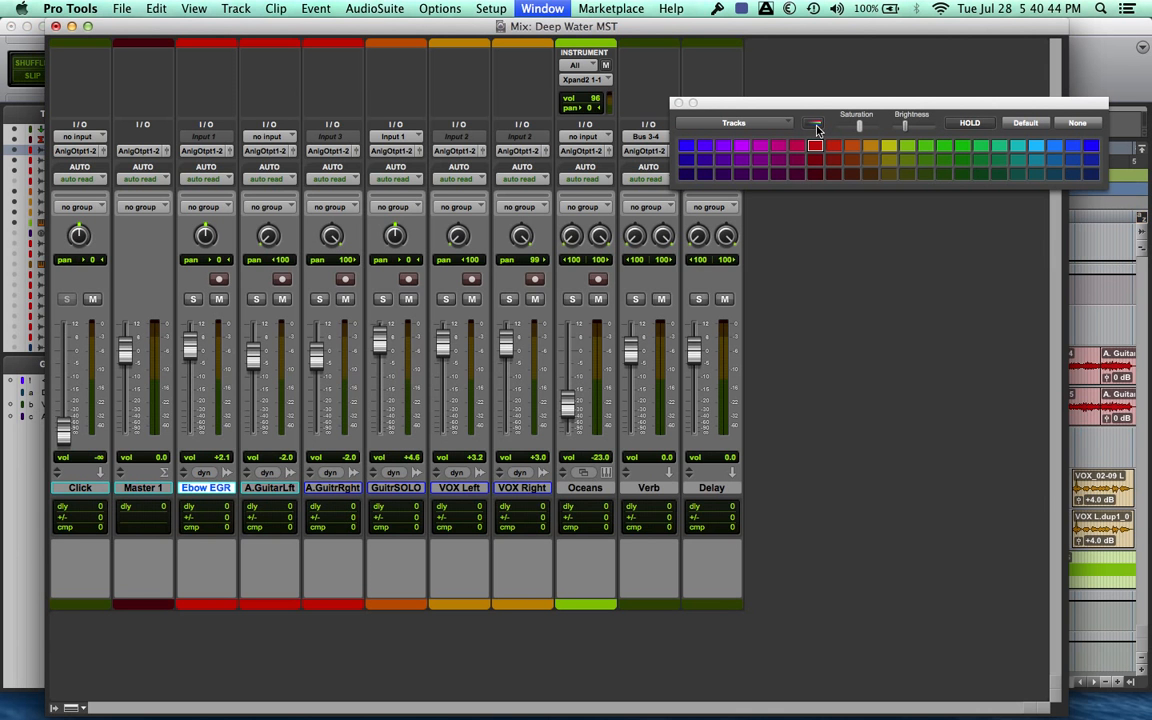
key(super+equal)
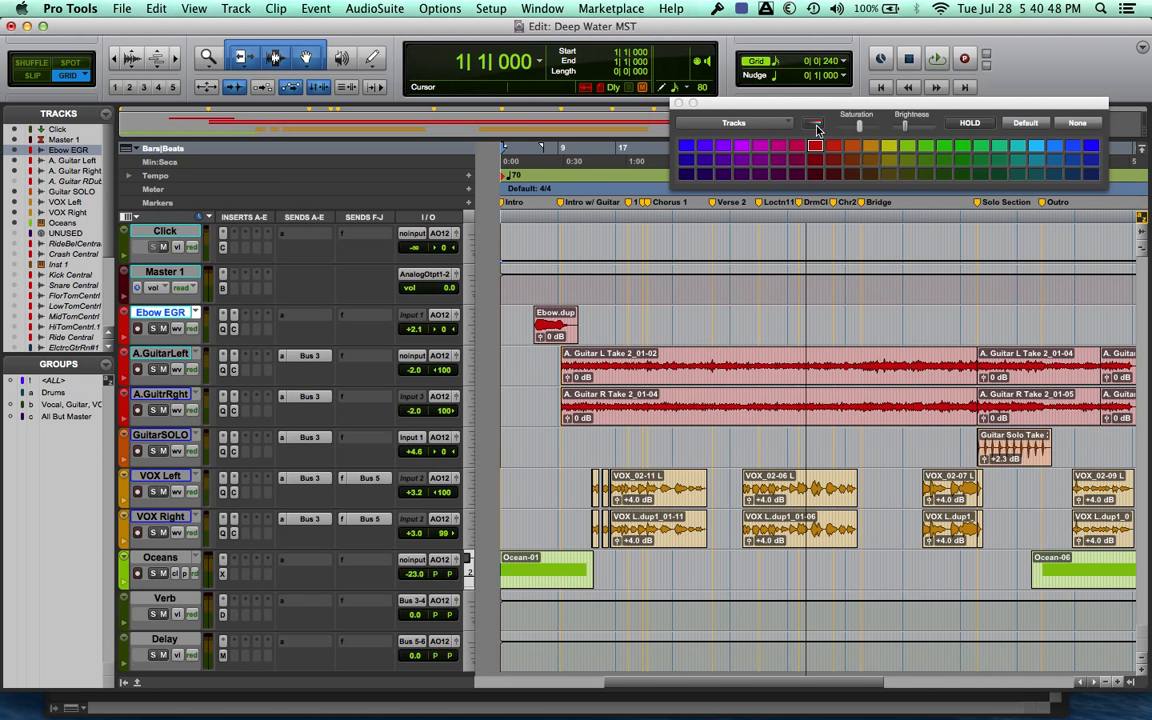
Turn channel strip colouring back on, compare its effect in the Mix window, and close the Color Palette
click(816, 128)
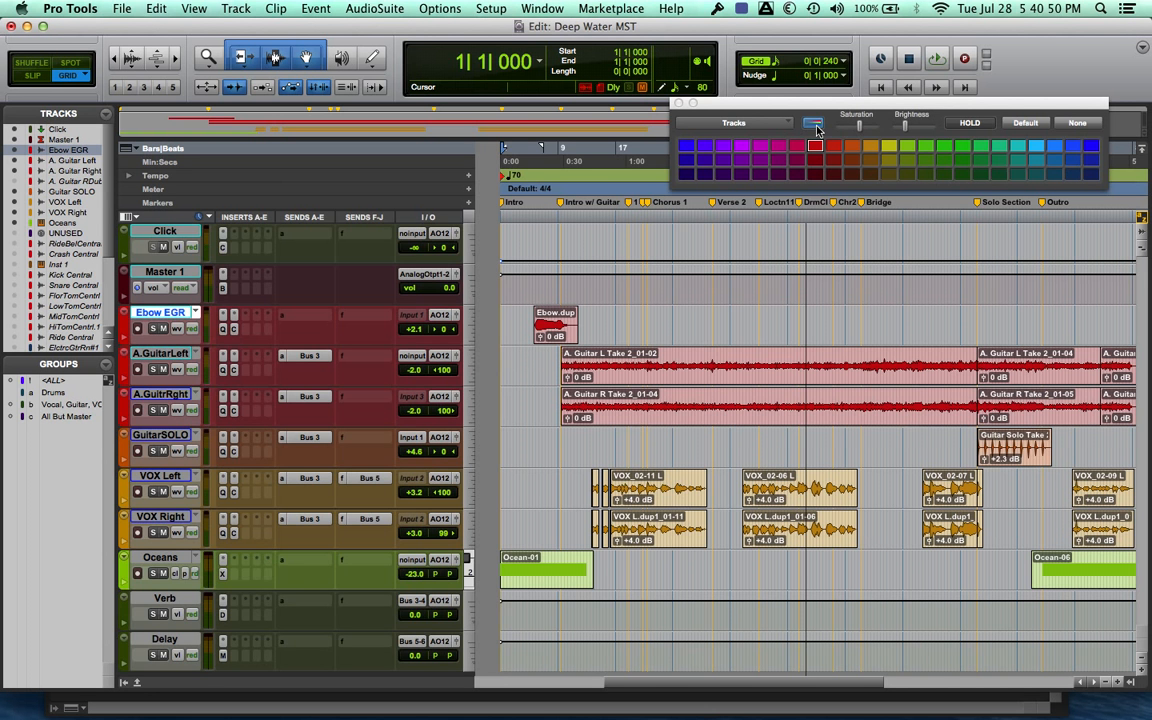
key(super+equal)
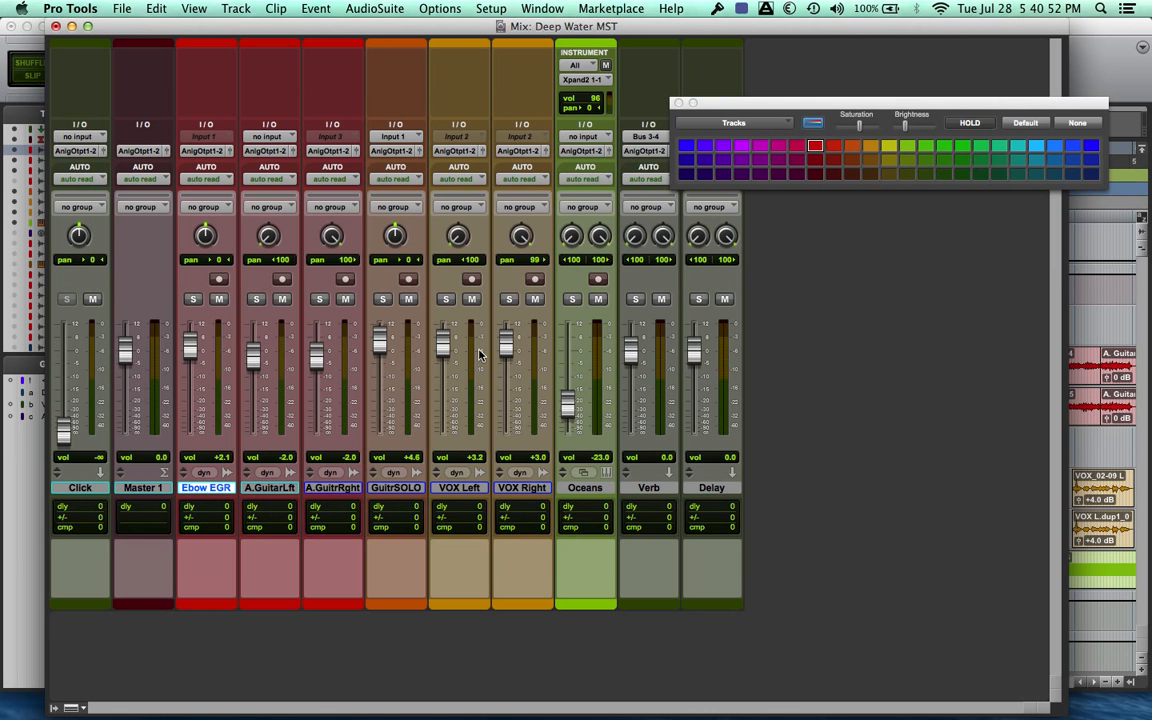
click(815, 127)
click(815, 127)
key(super+equal)
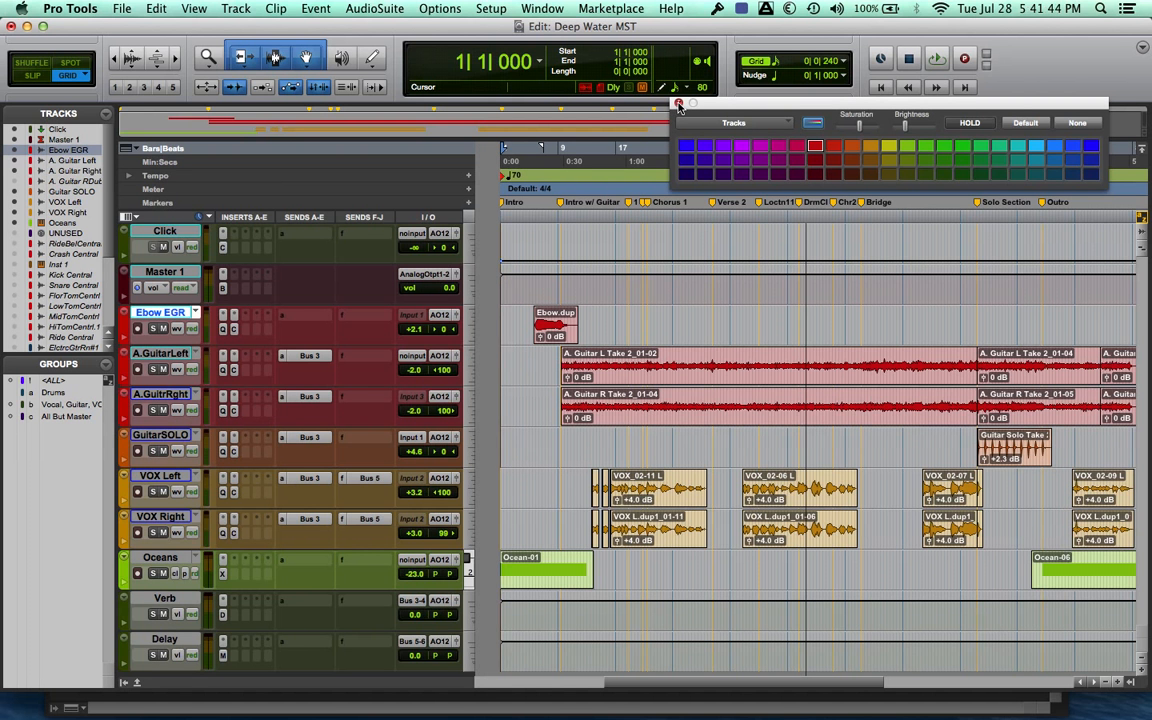
click(678, 104)
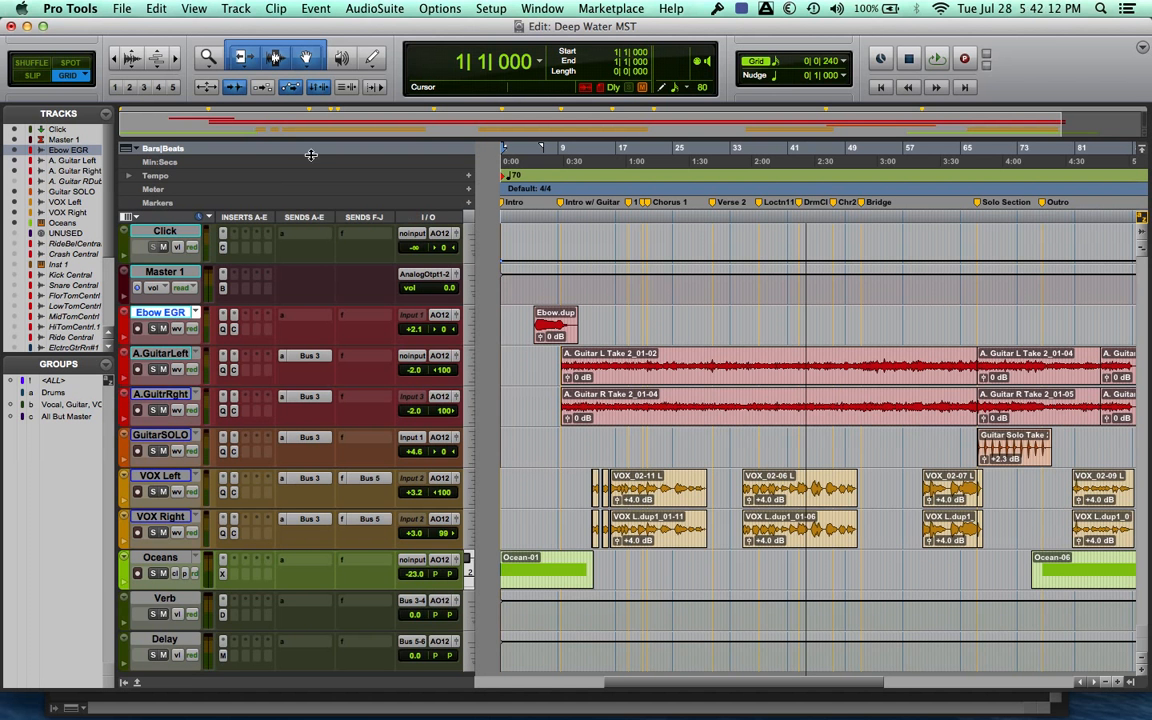
Hide the Meter ruler and look through the Edit window's column display options
alt+click(170, 190)
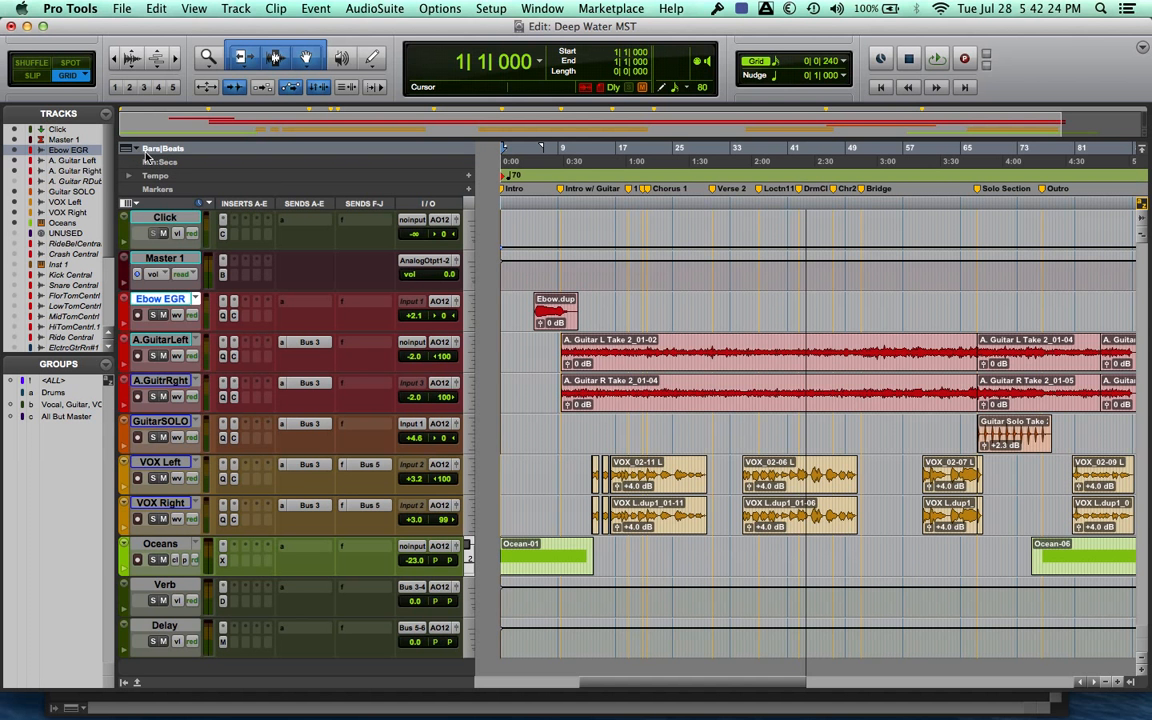
click(131, 204)
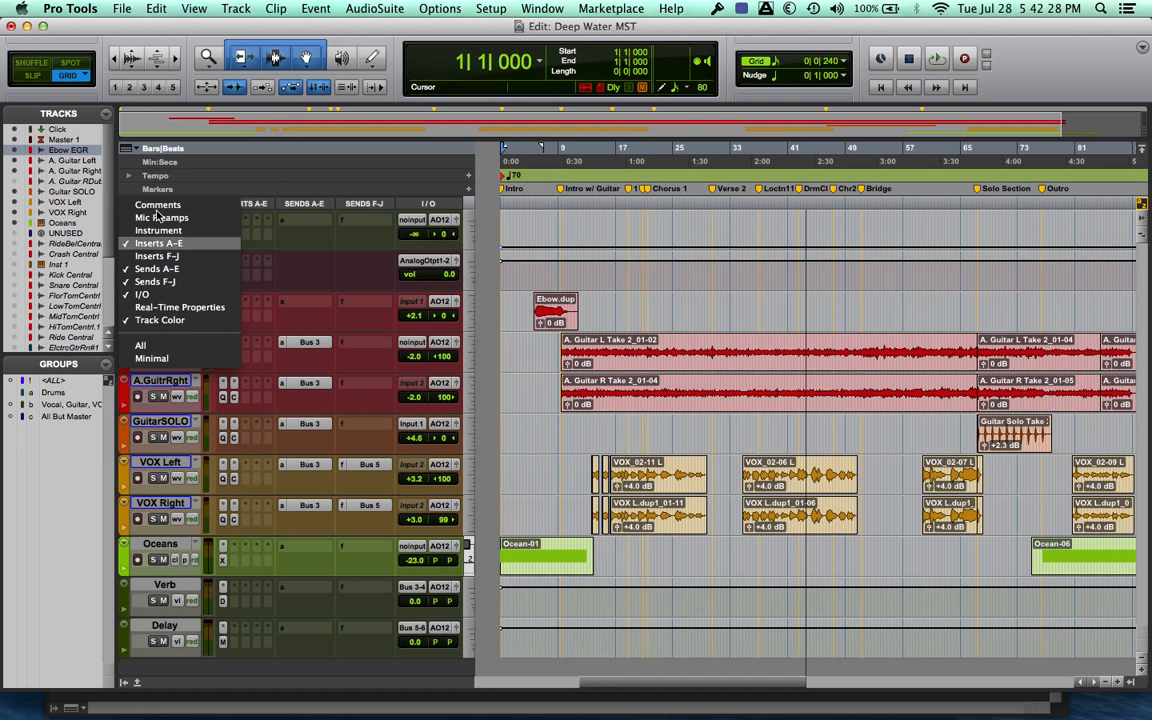
click(172, 172)
Show the Timecode ruler and remove it again
click(137, 150)
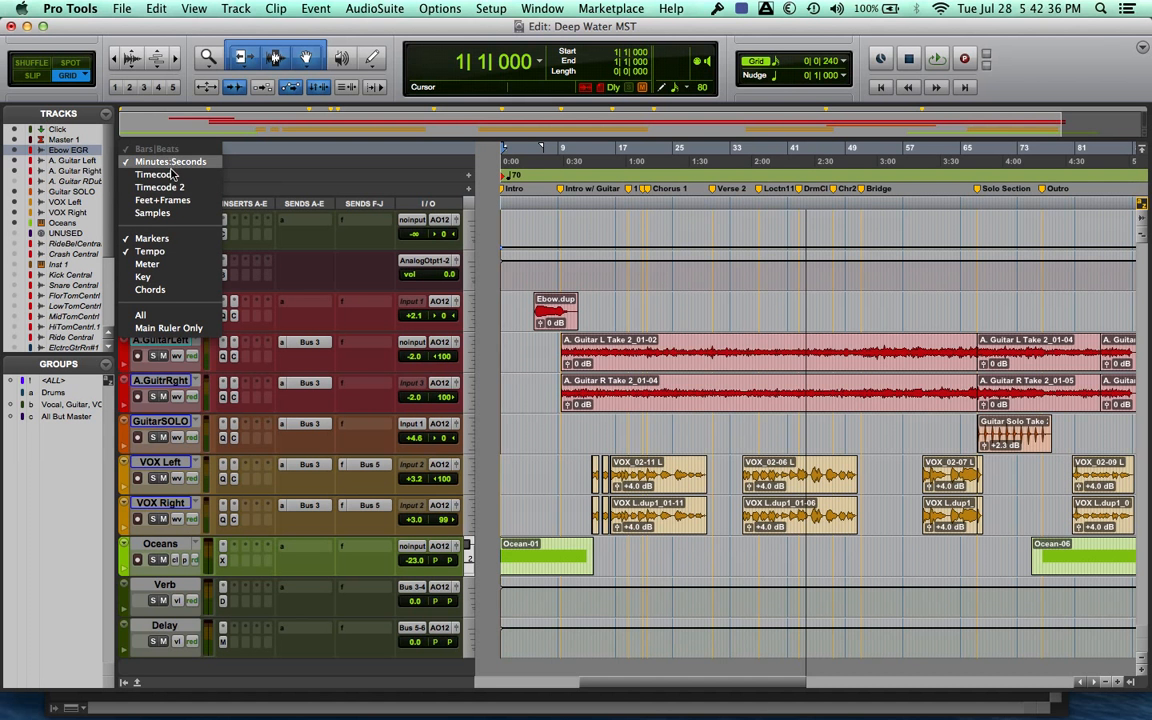
click(171, 177)
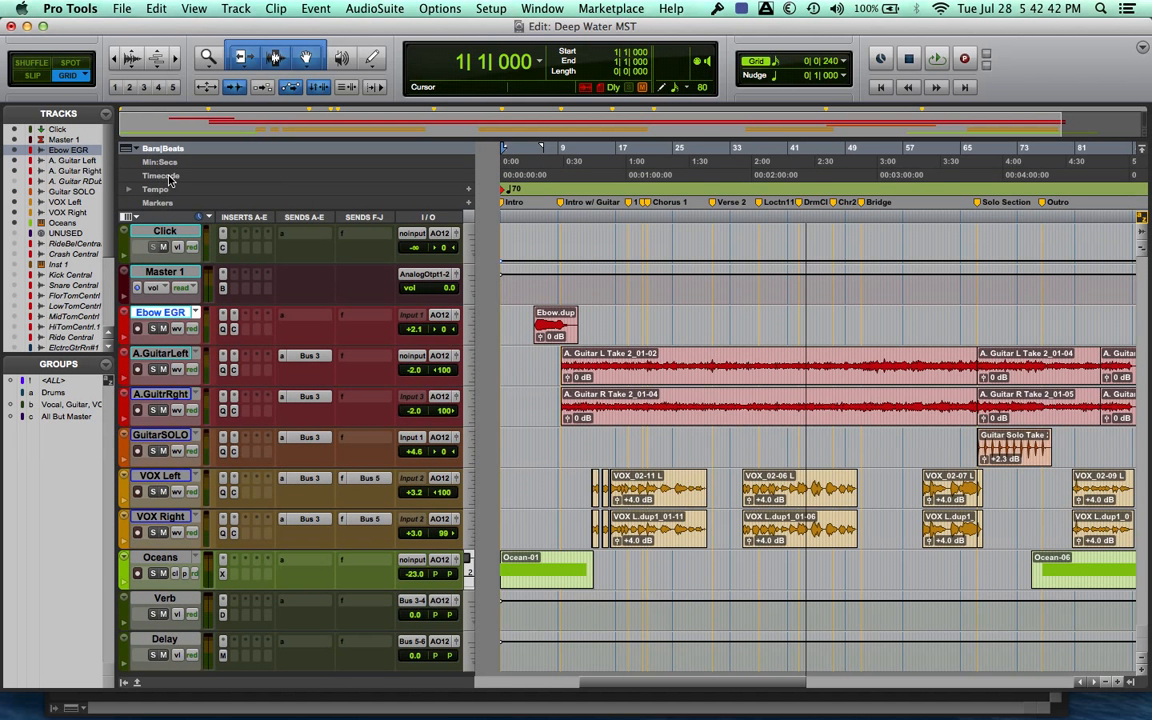
alt+click(170, 178)
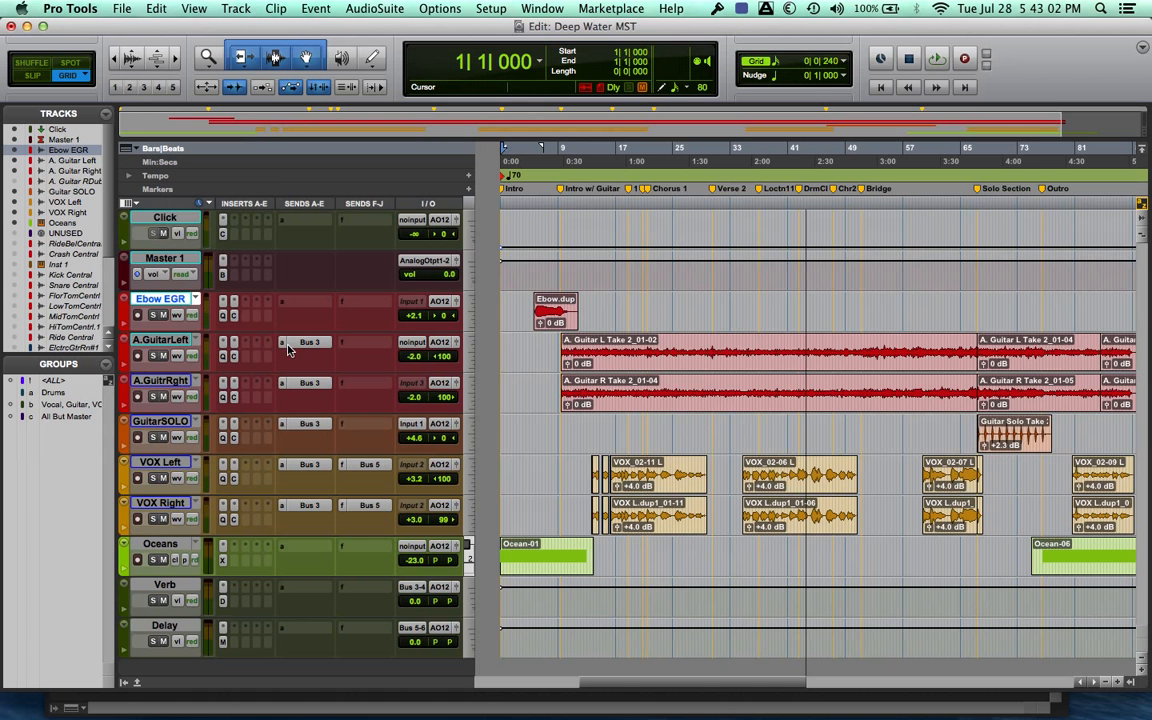
Increase the height of all the tracks in the Edit window
key(ctrl+Up)
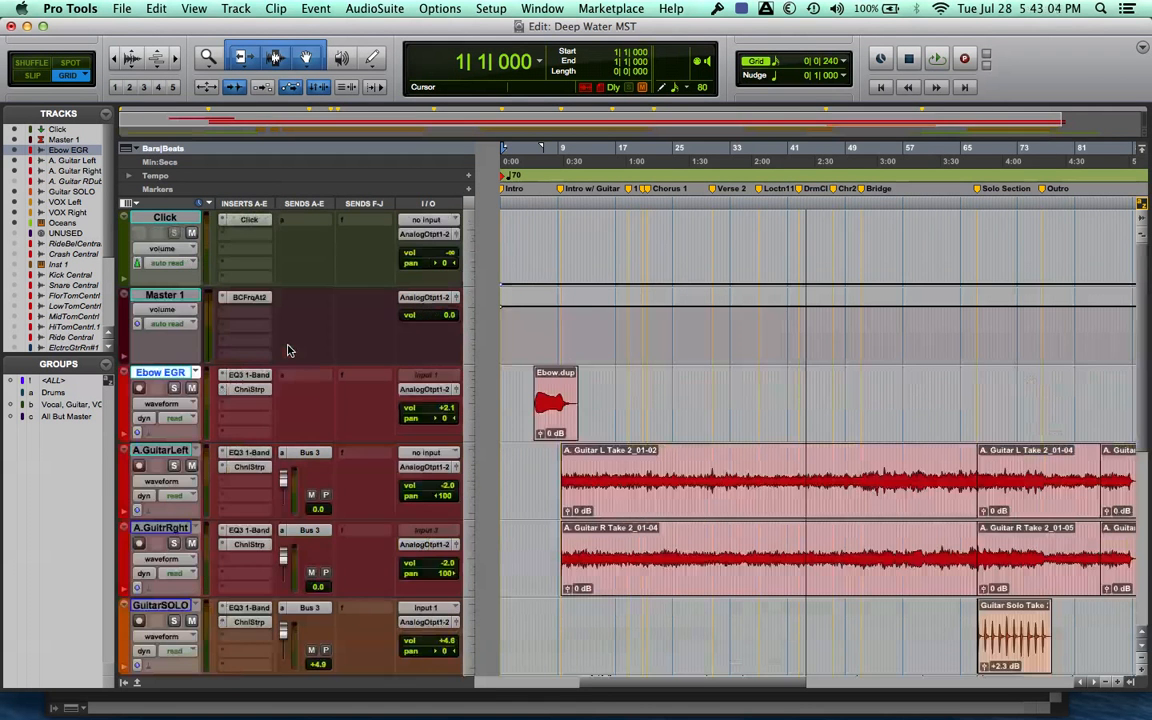
scroll(287, 350, down, 5)
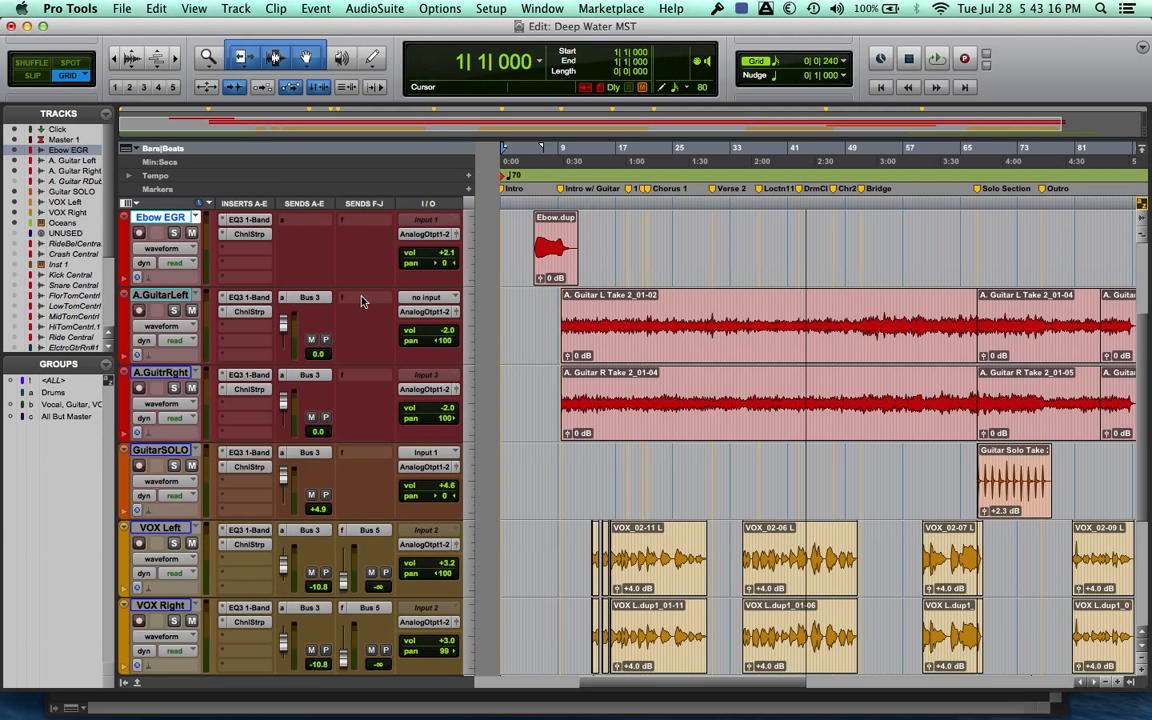
Examine the routing options of the A. Guitar Left track's empty send F and its Bus 3 send, leaving both unchanged
click(366, 299)
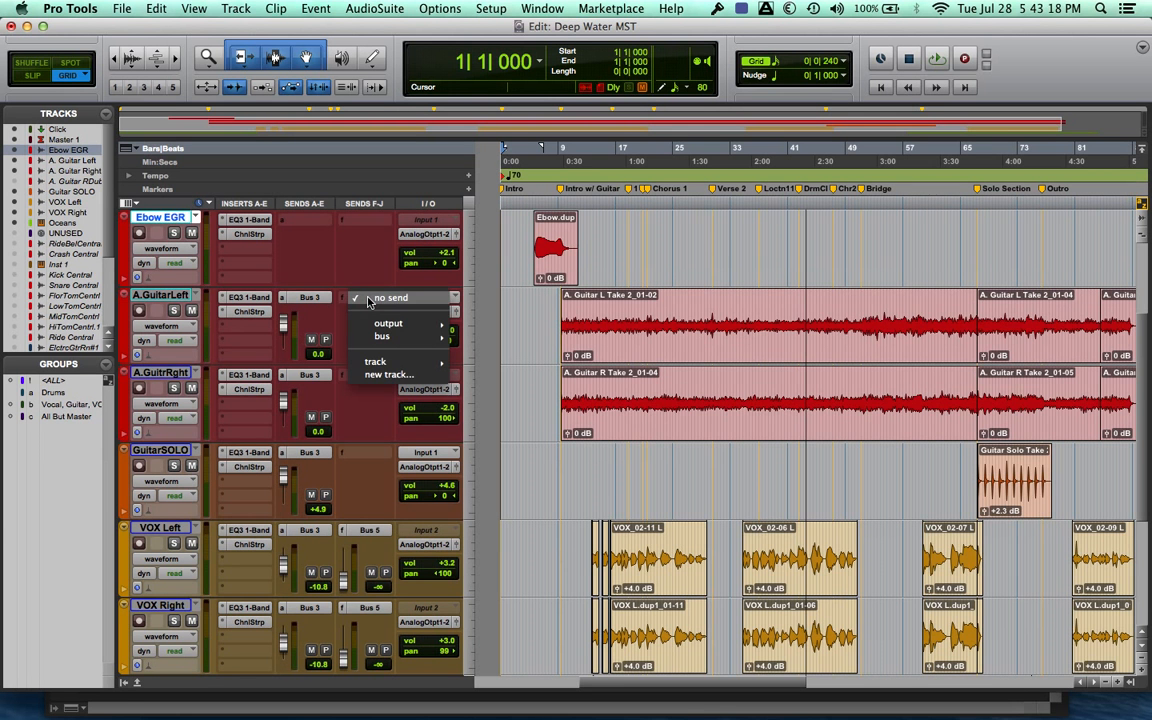
click(363, 280)
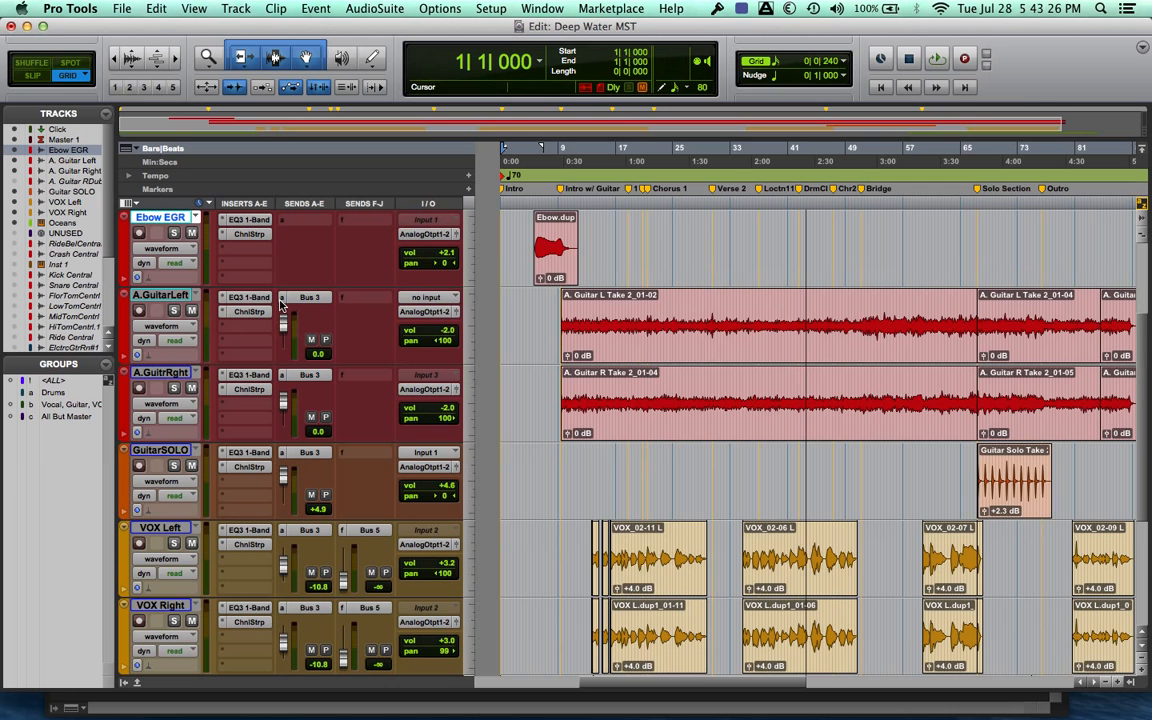
click(290, 266)
mouse_move(288, 300)
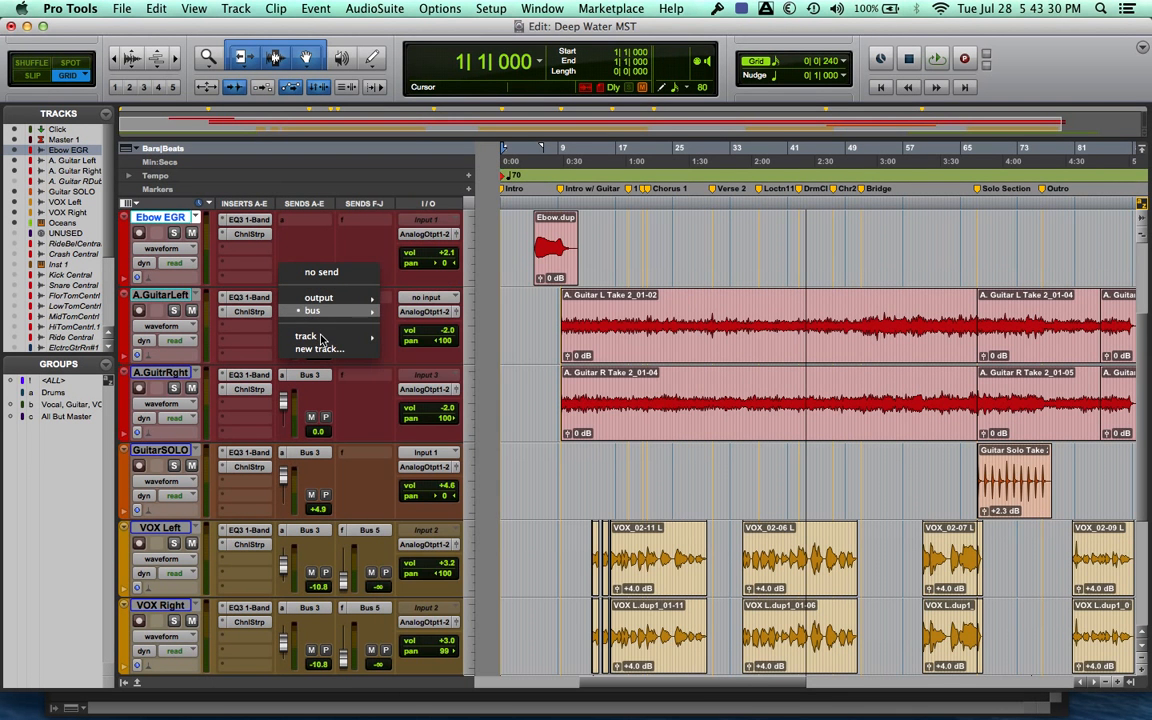
mouse_move(322, 337)
click(344, 238)
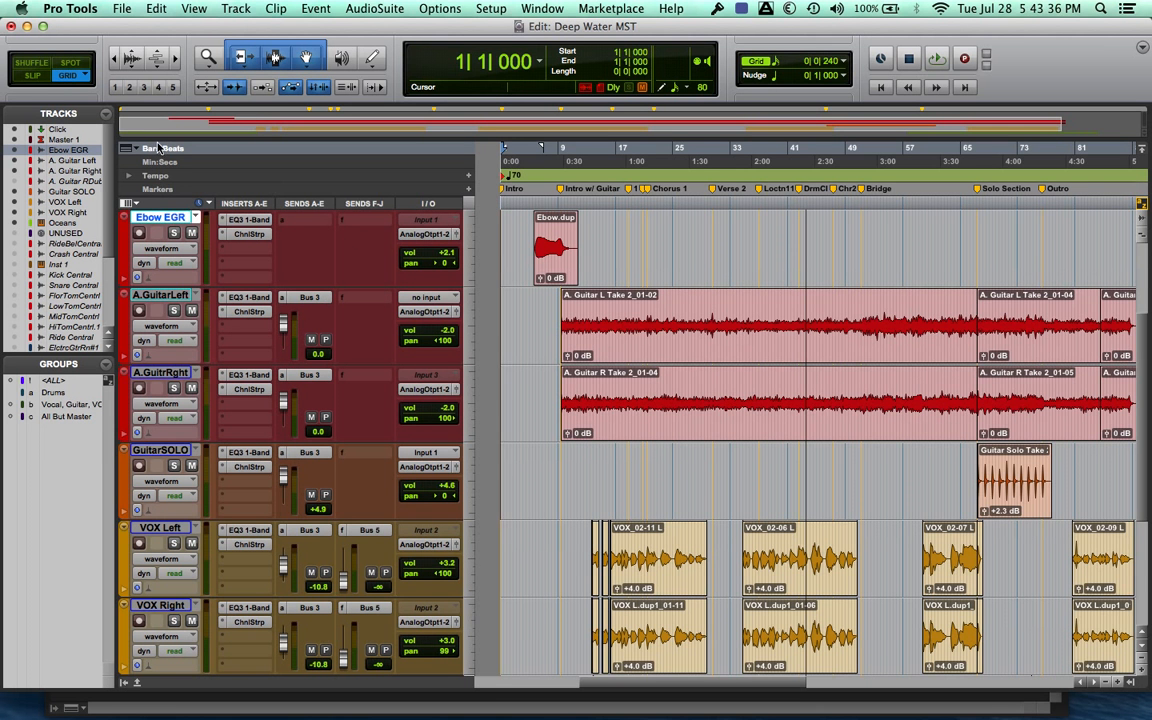
Open the tempo event at the start of the session, review its settings, and accept them at 70 BPM
scroll(546, 125, right, 1)
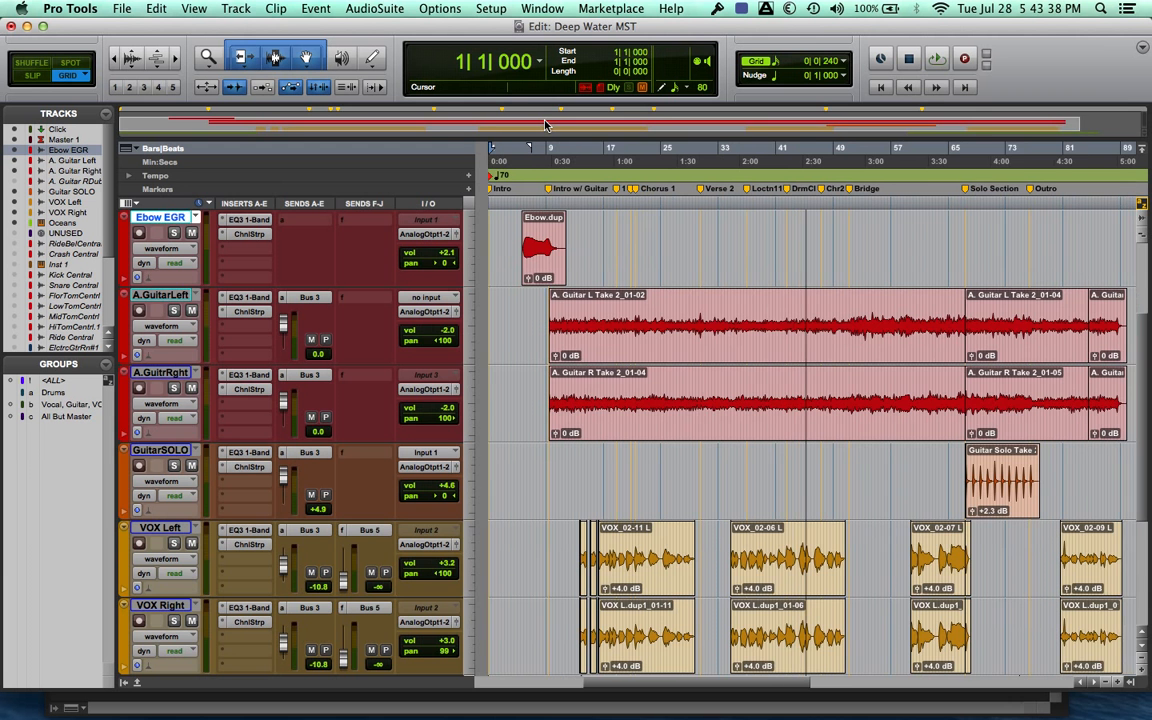
mouse_move(545, 125)
mouse_down()
mouse_move(440, 122)
mouse_move(556, 120)
mouse_up()
scroll(595, 298, left, 4)
scroll(595, 298, down, 2)
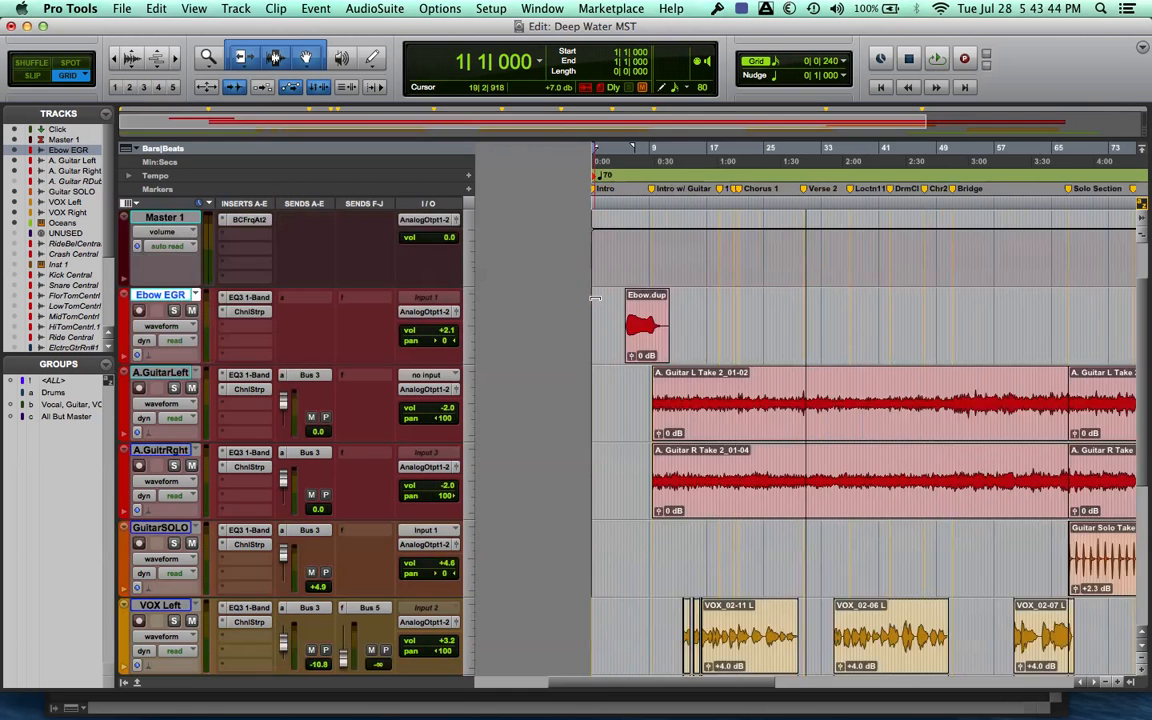
scroll(595, 298, right, 3)
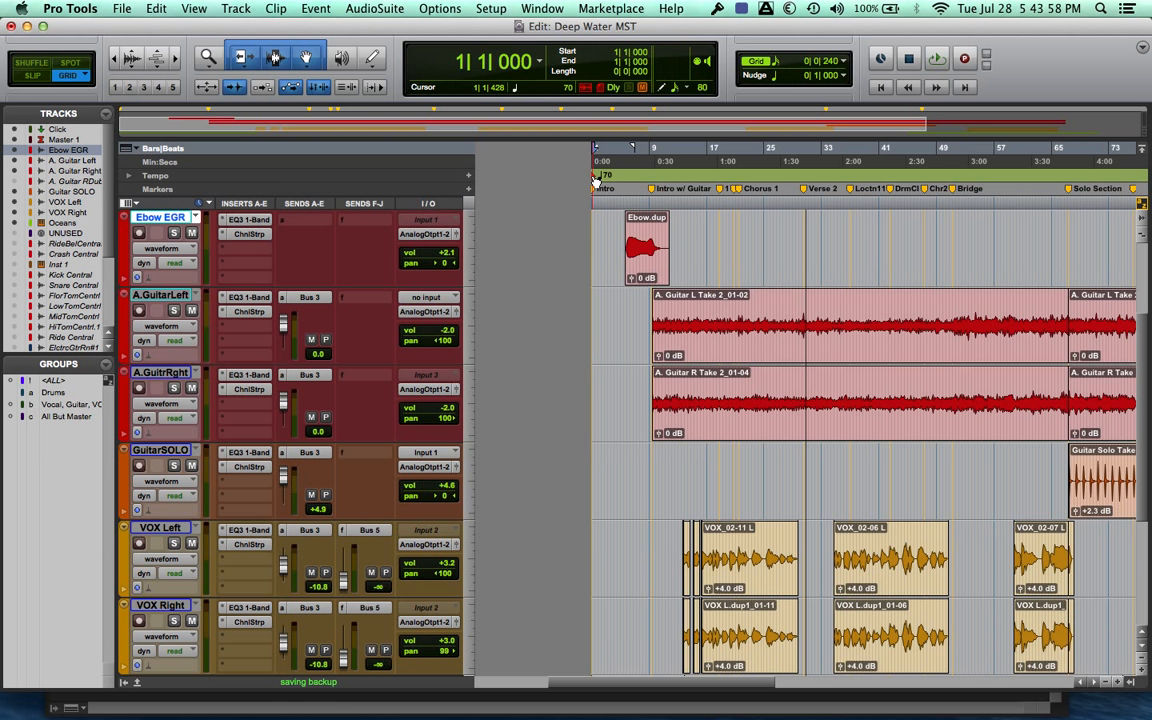
double_click(598, 177)
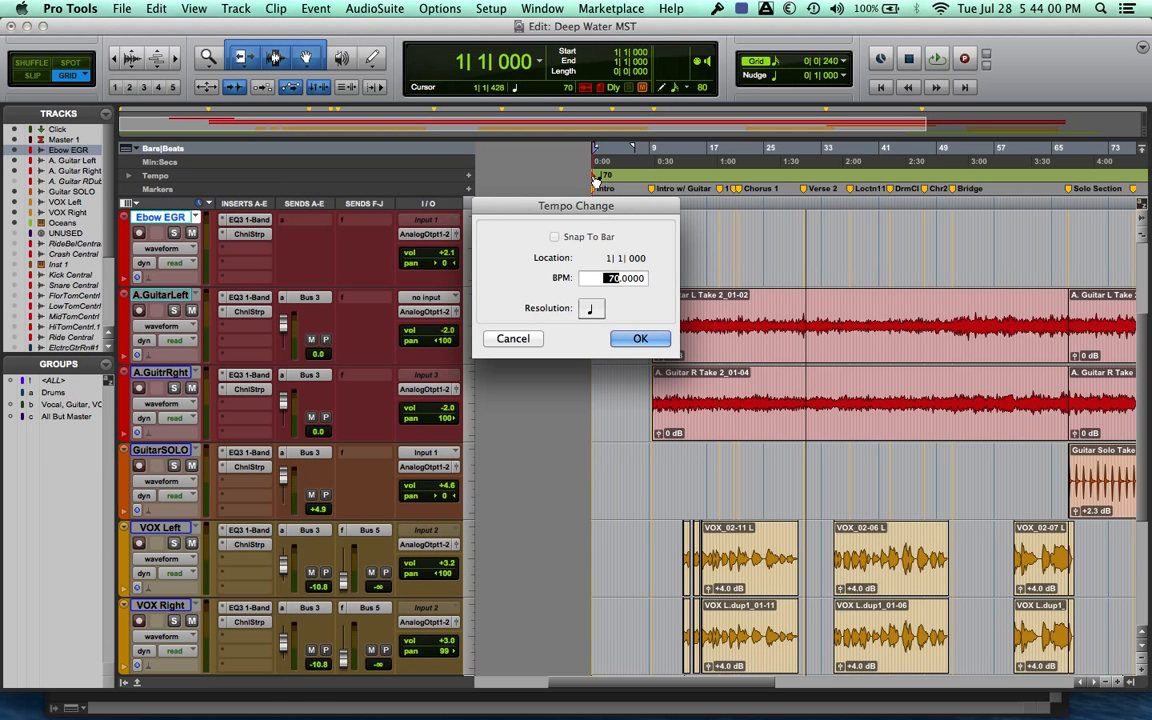
click(640, 339)
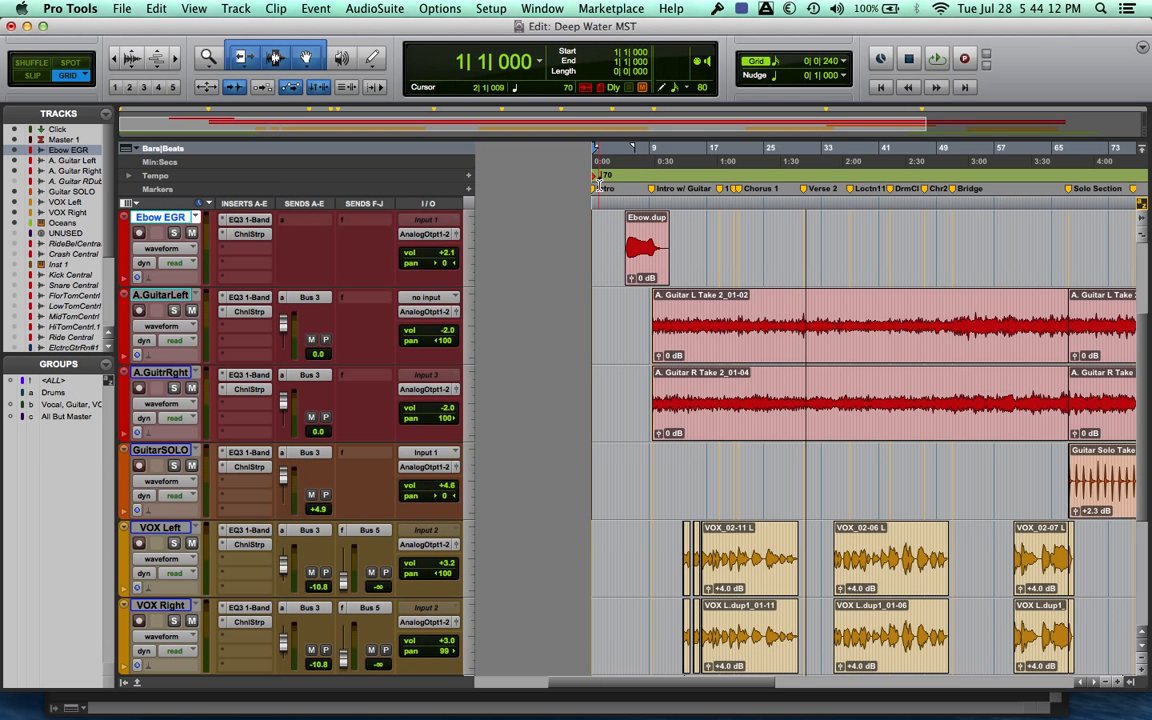
Examine the New Memory Location options for adding a marker at the session start, cancelling without creating one
click(468, 188)
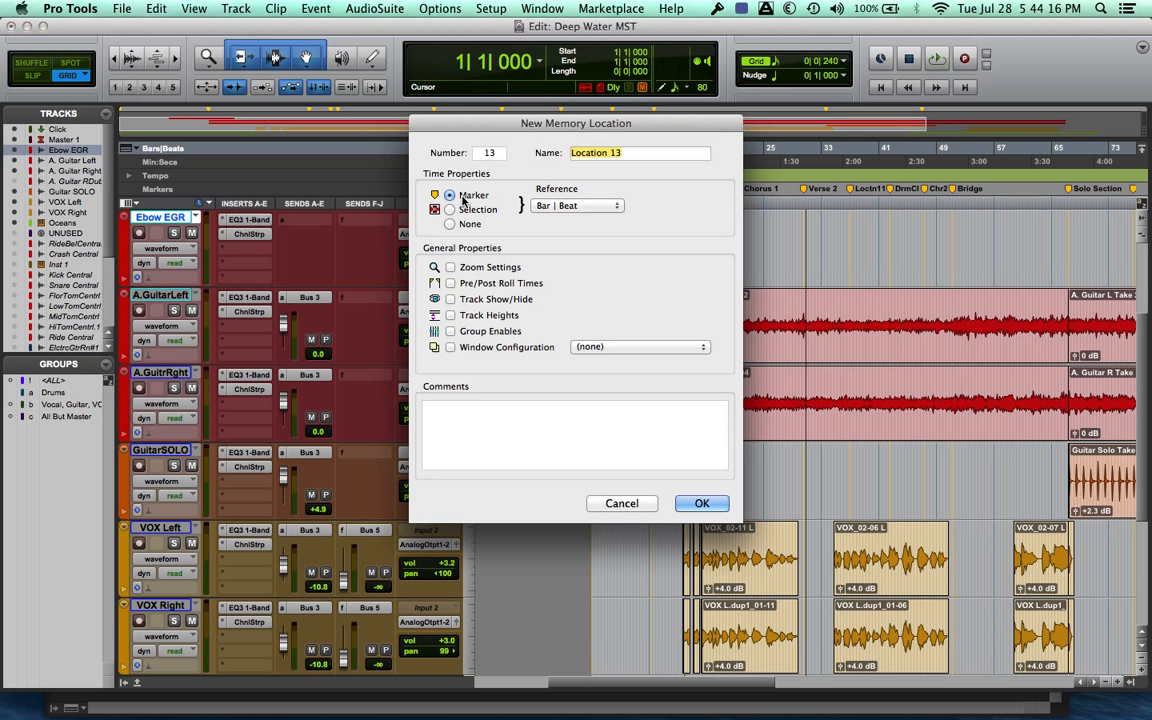
click(617, 503)
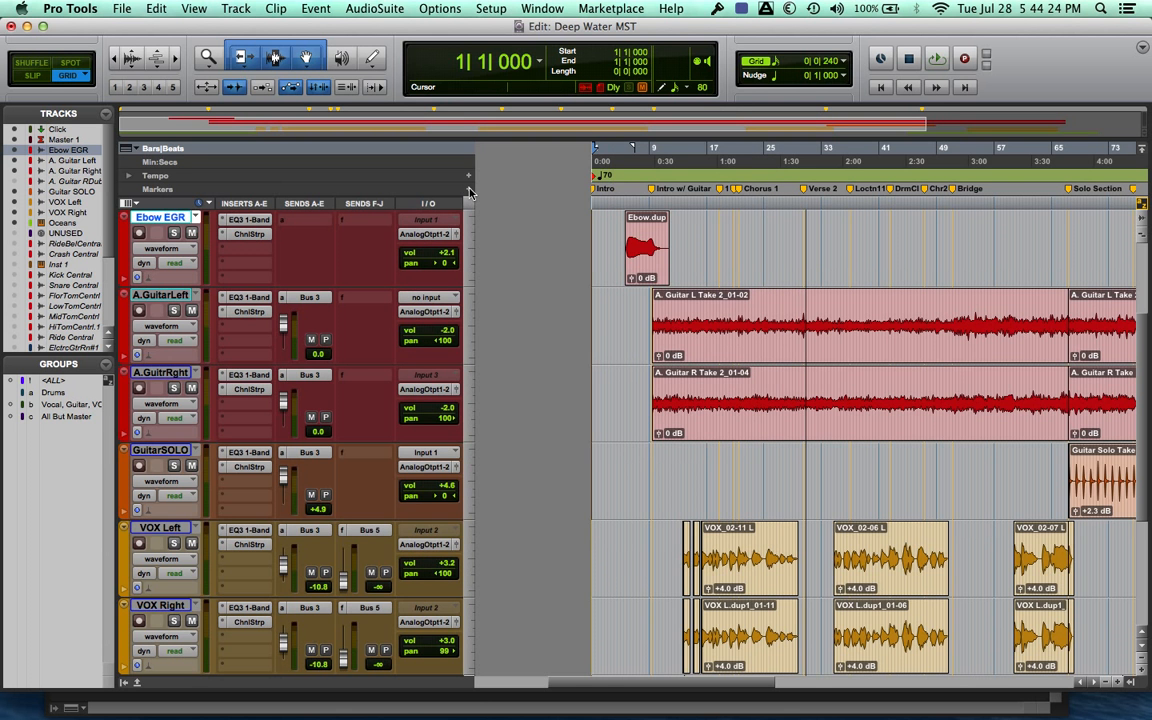
click(469, 190)
click(617, 504)
Switch to the Mix window
key(super+equal)
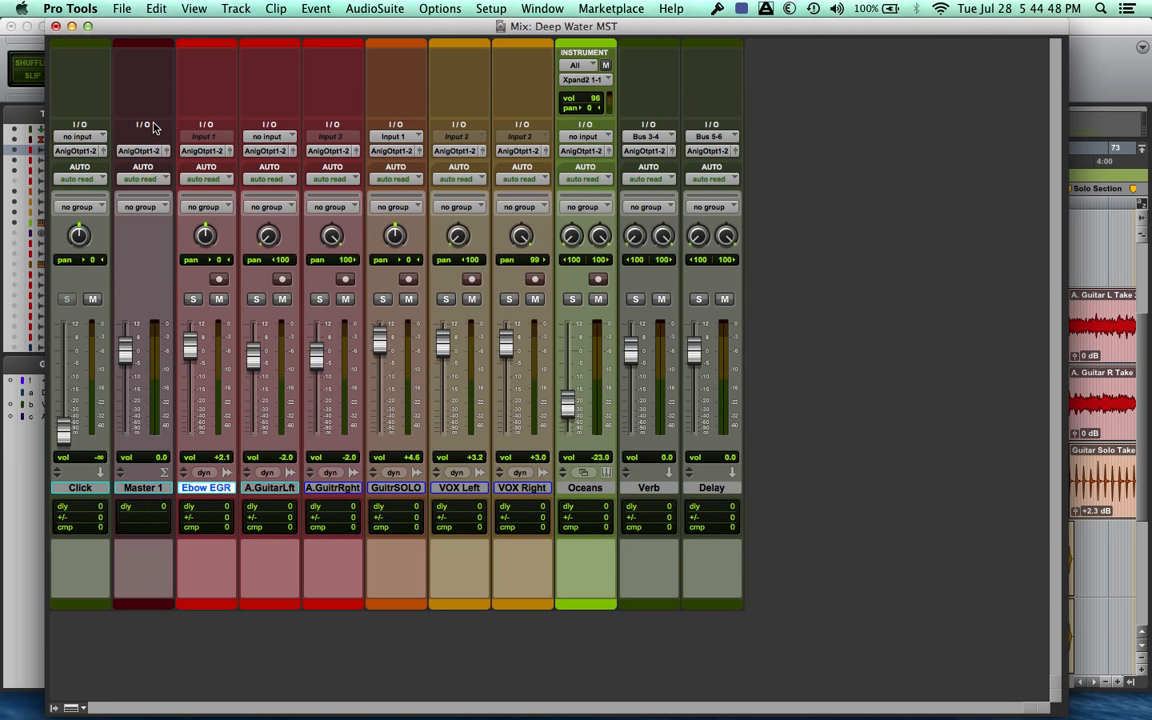
Open the color palette for the Click track and close it without choosing a color
click(108, 46)
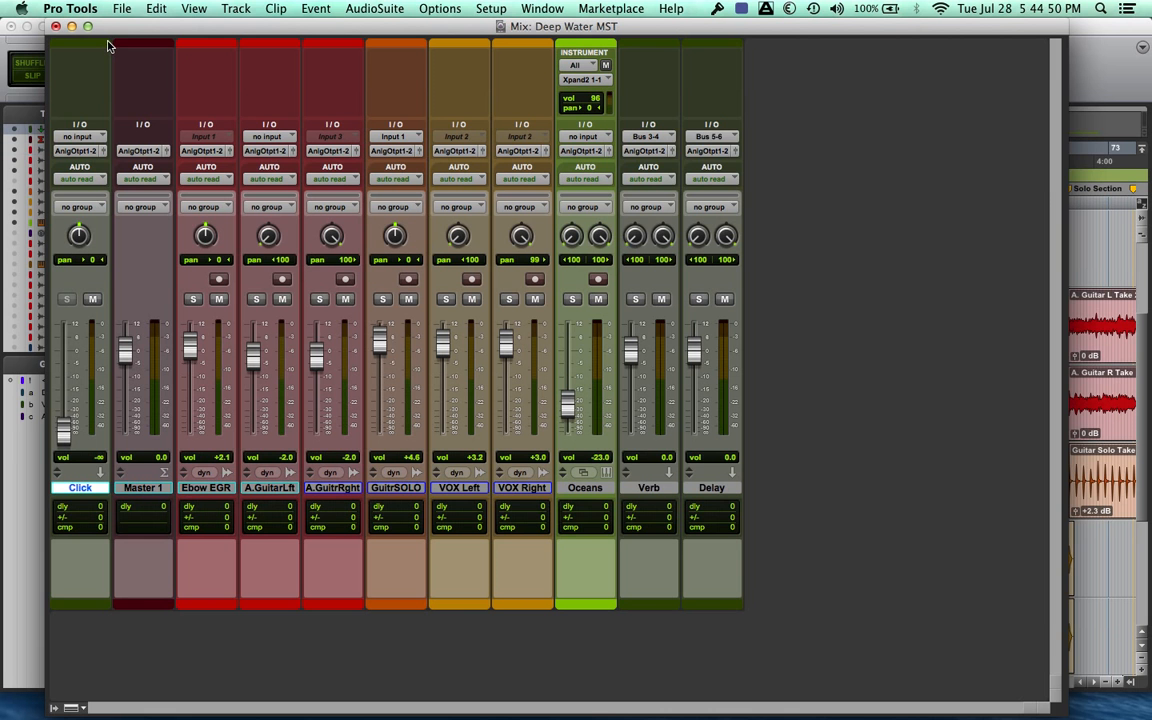
double_click(108, 46)
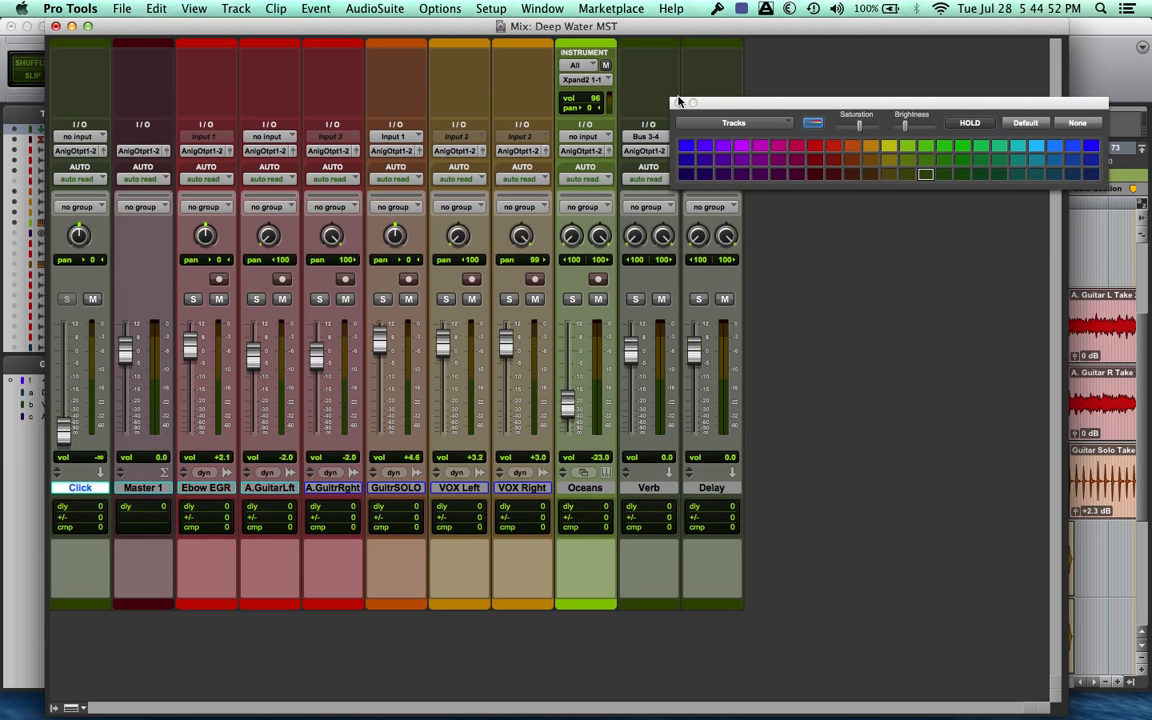
click(677, 104)
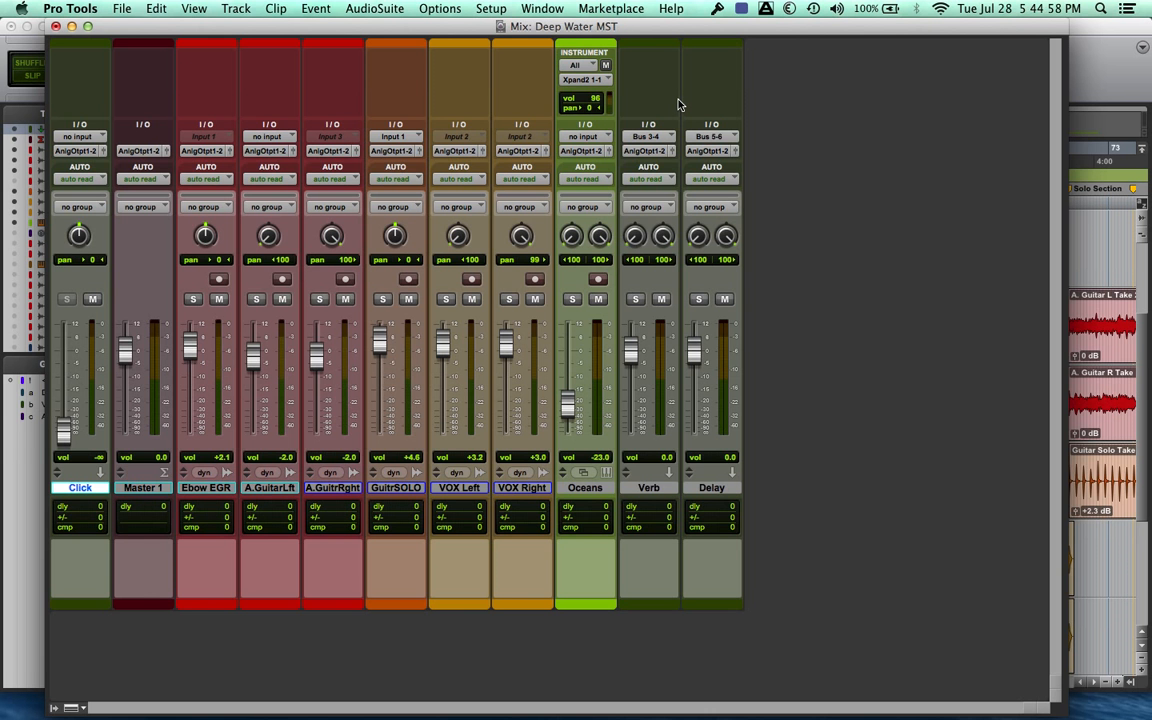
Return to the Edit window and display all of its toolbar controls
key(super+equal)
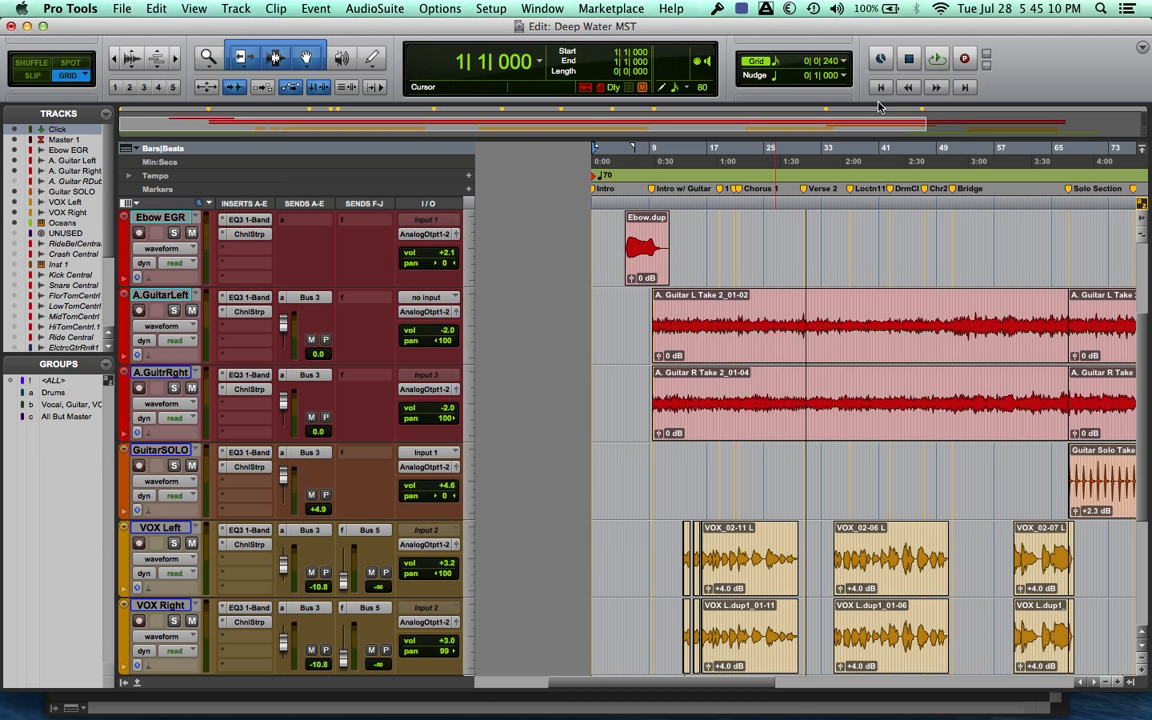
click(1145, 47)
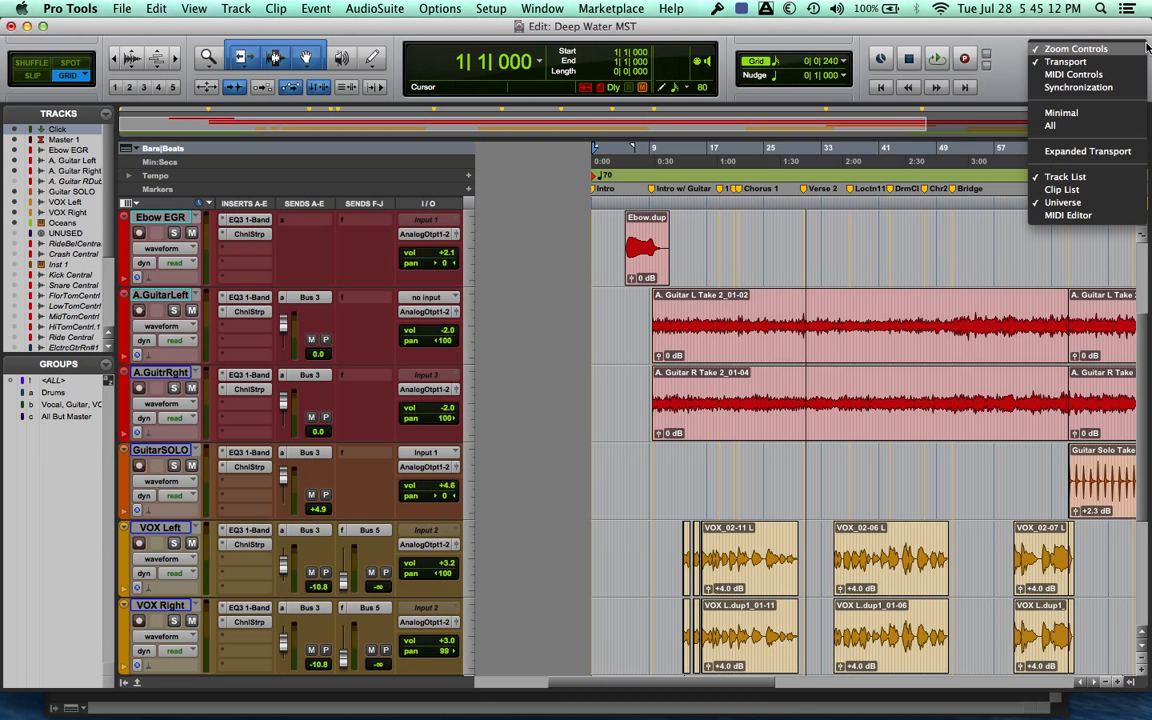
click(225, 55)
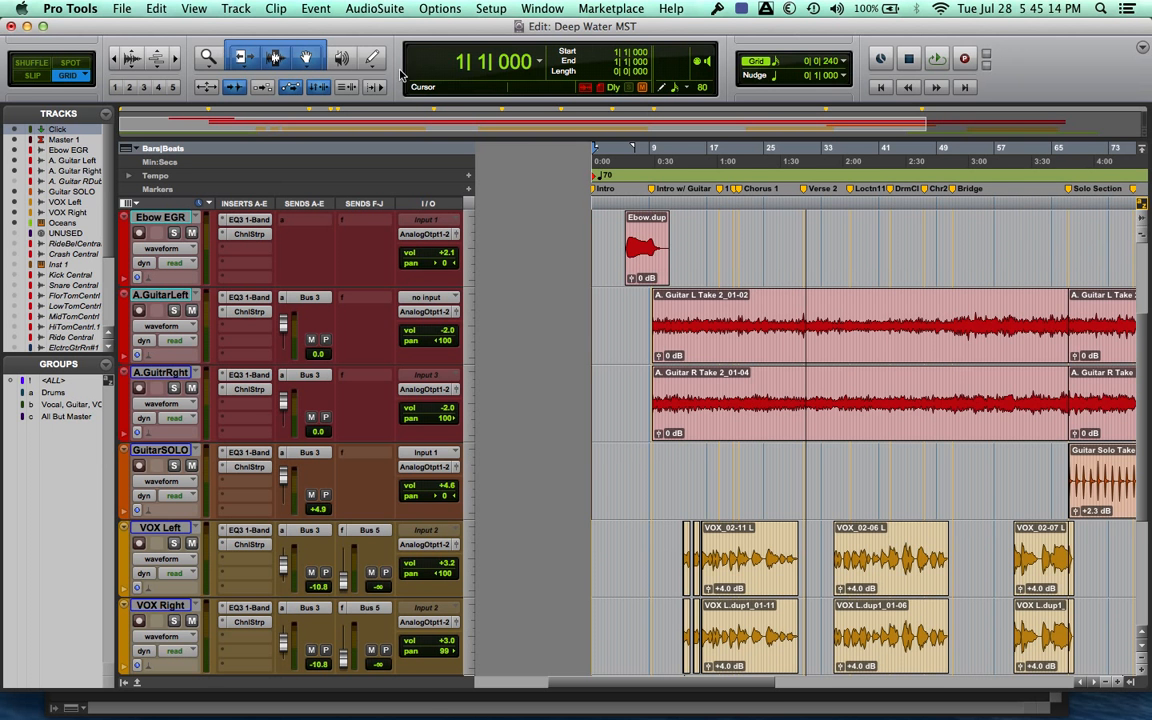
click(1142, 47)
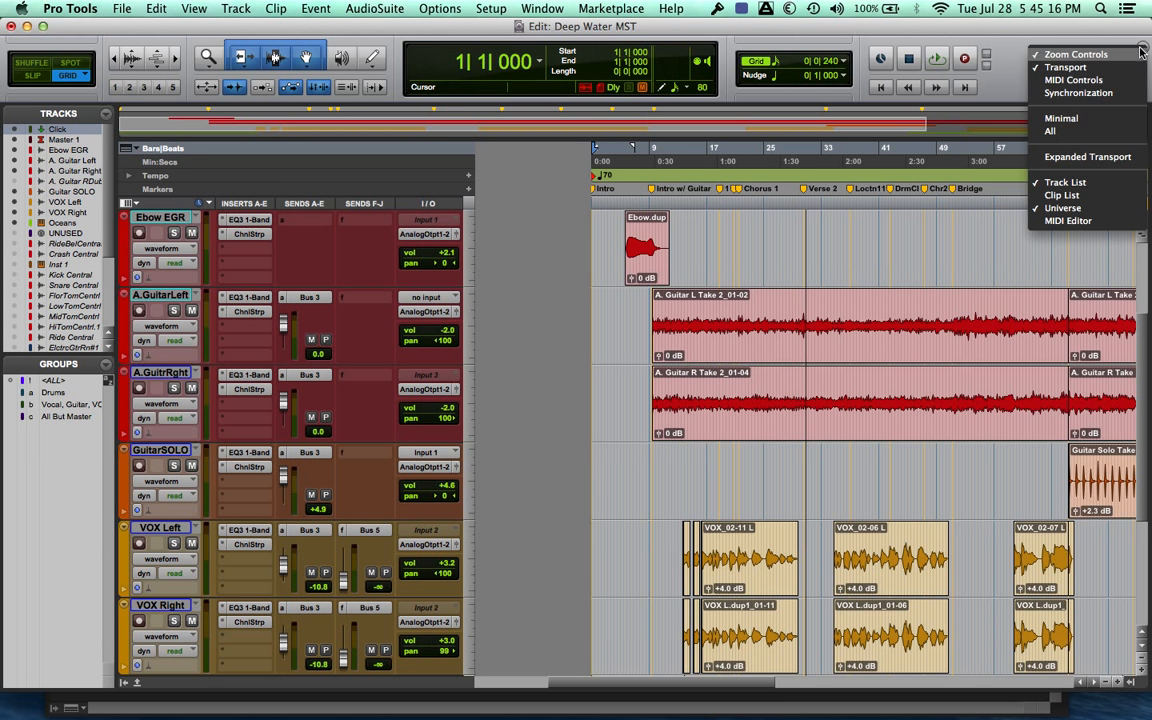
click(1097, 35)
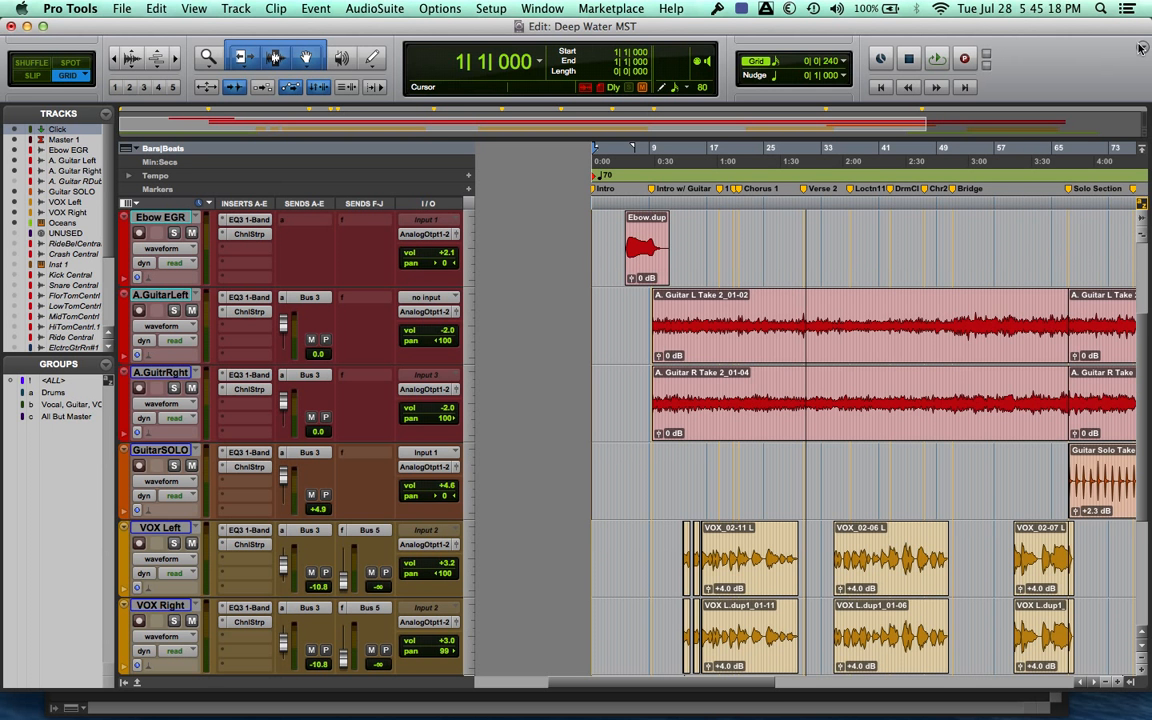
click(1142, 48)
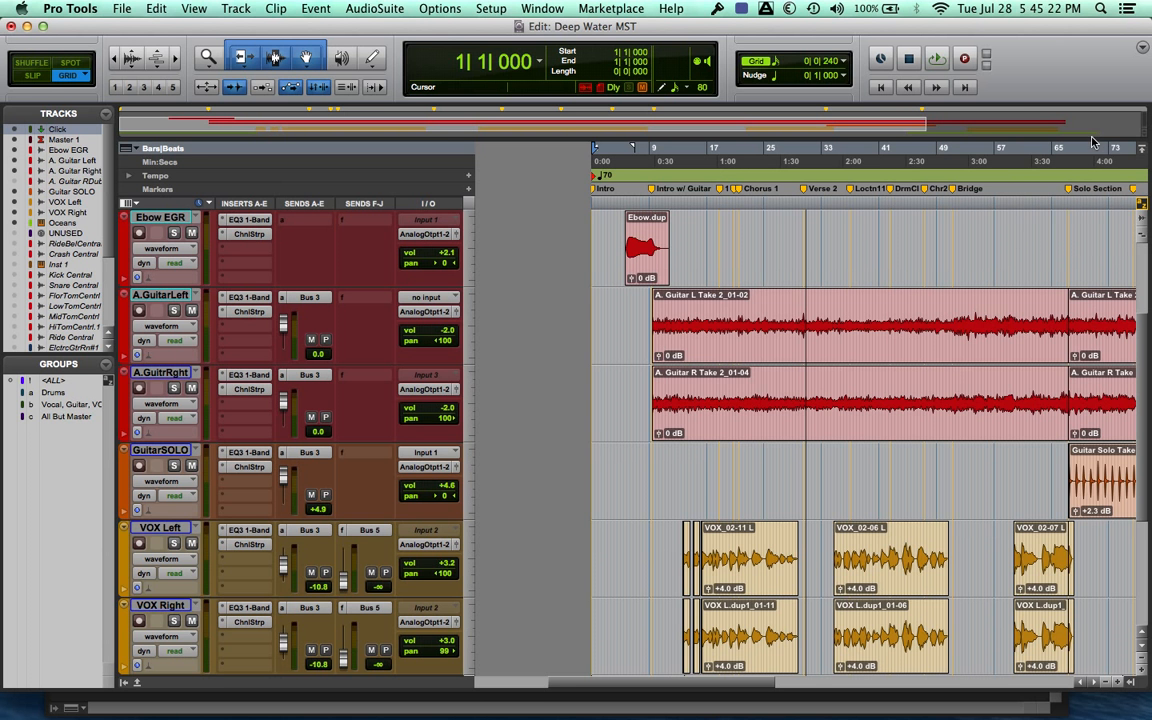
click(1092, 136)
Hide the Zoom Controls and the Synchronization controls from the Edit window toolbar
click(1143, 50)
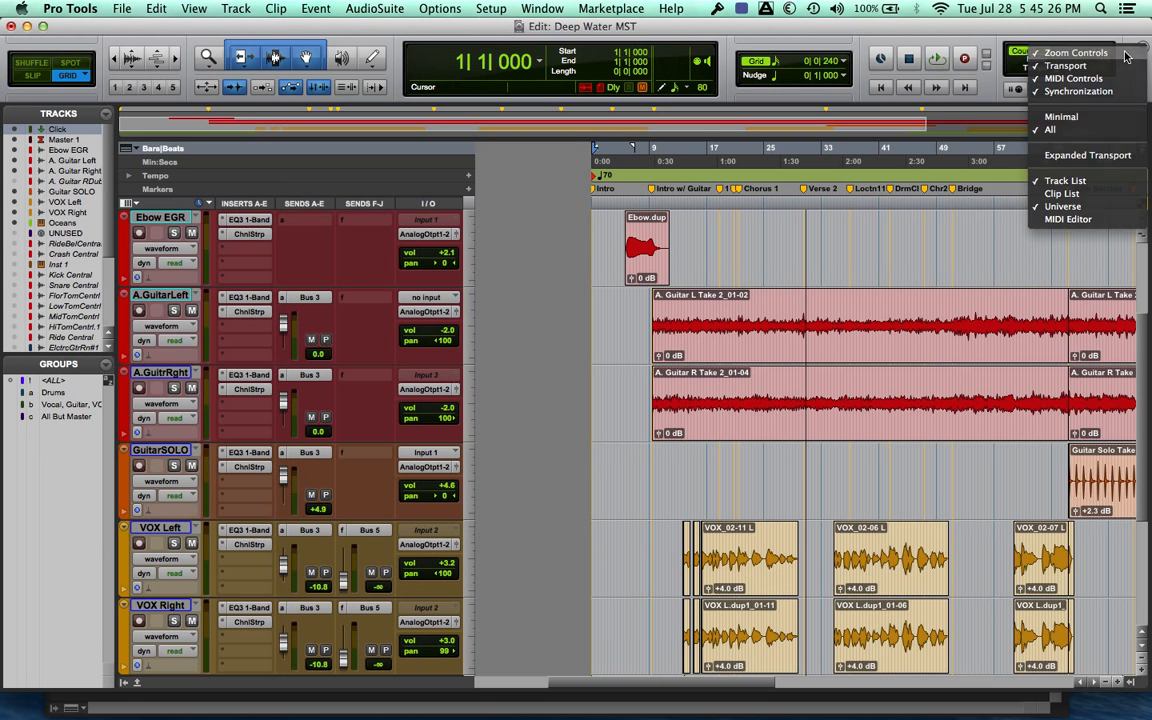
click(1125, 54)
click(1142, 48)
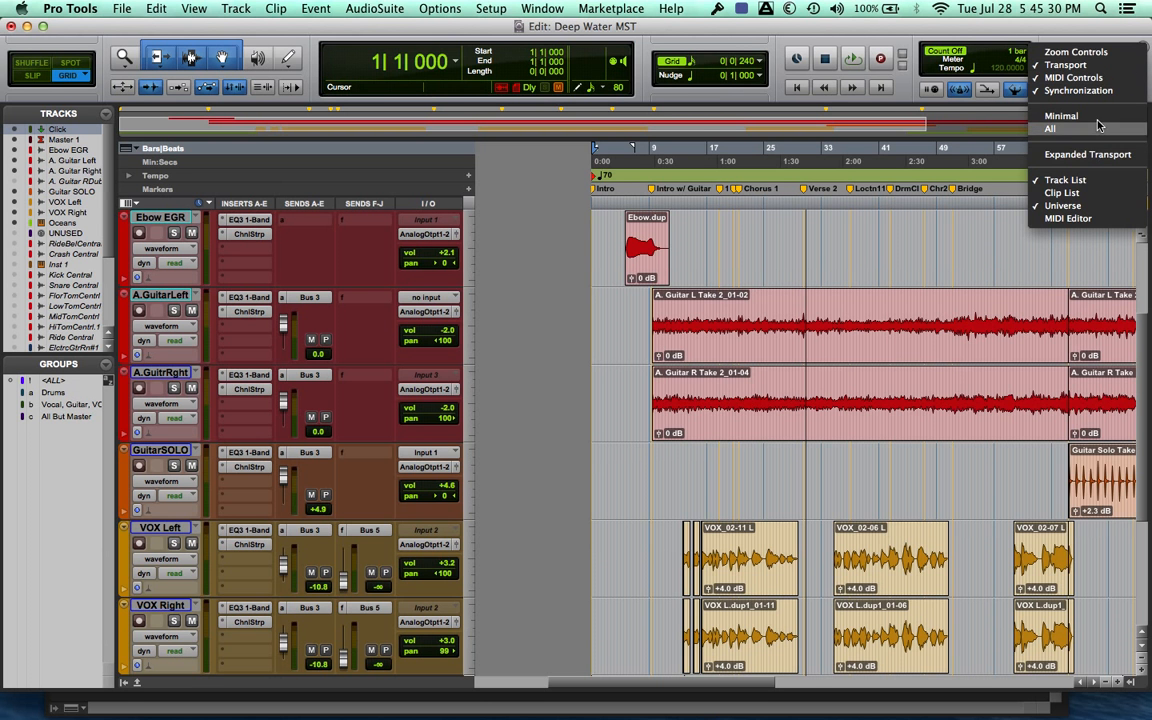
click(1078, 91)
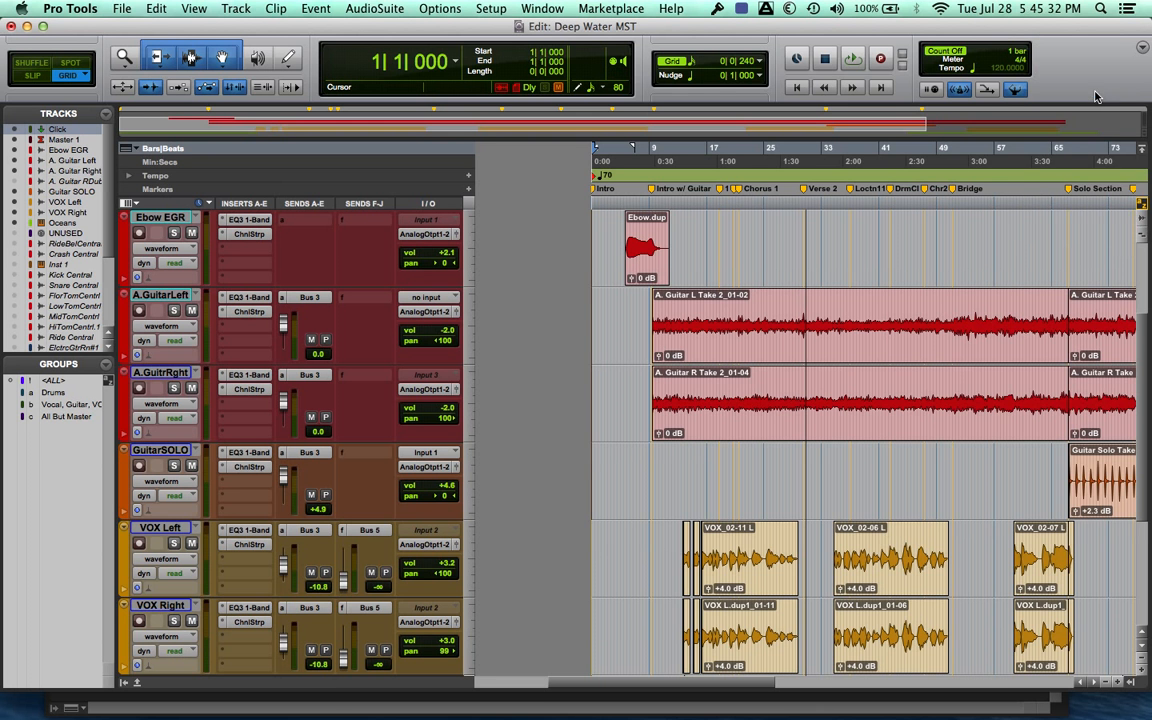
Hide the MIDI Controls and show them again, and toggle the tempo ruler Conductor off and back on
click(1141, 50)
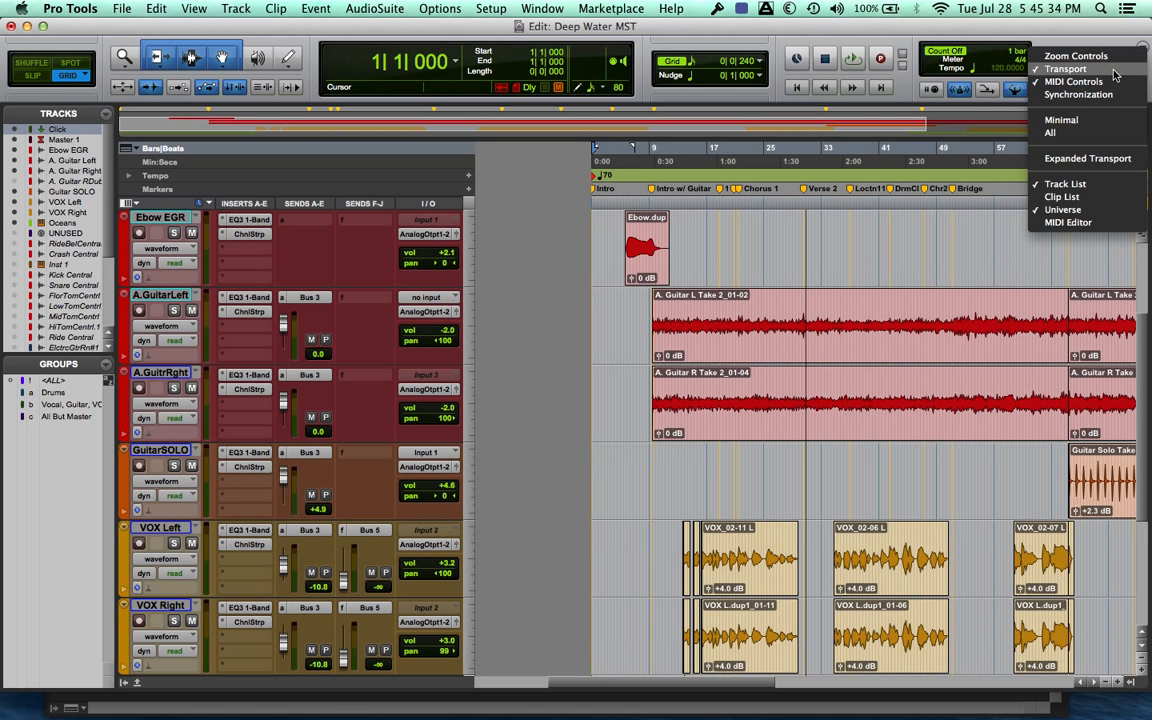
click(1104, 82)
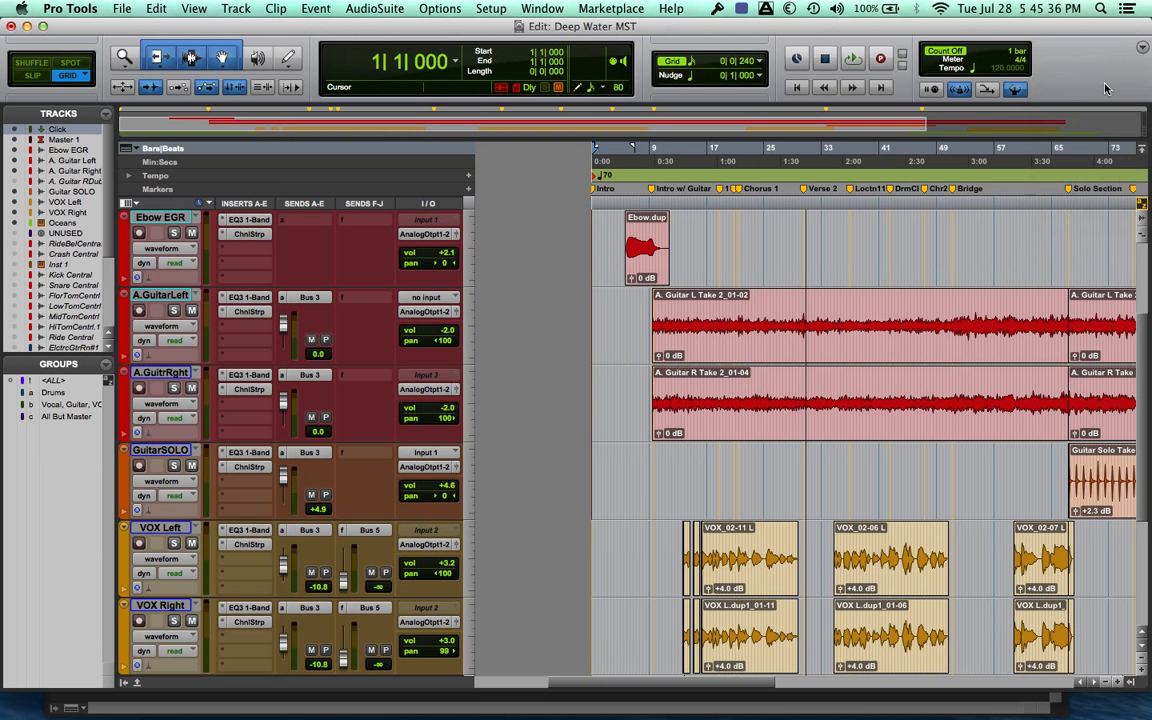
click(1143, 47)
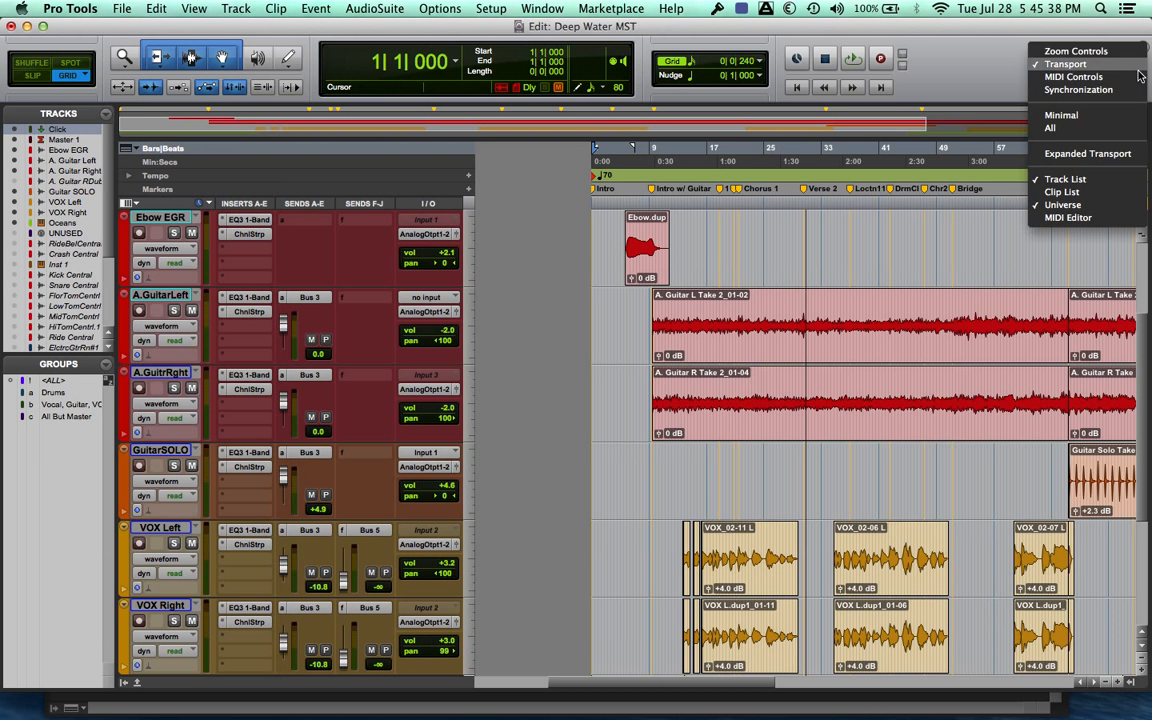
click(1134, 79)
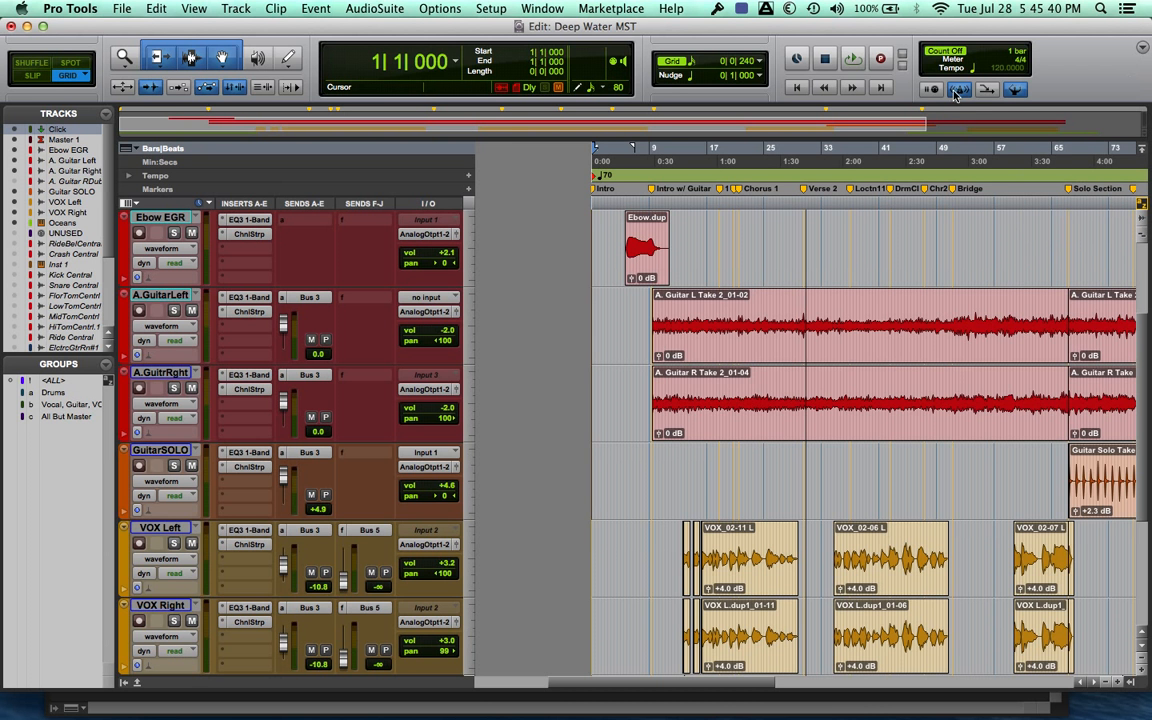
click(1017, 90)
click(1017, 90)
Hide the Universe view in the Edit window
click(1144, 47)
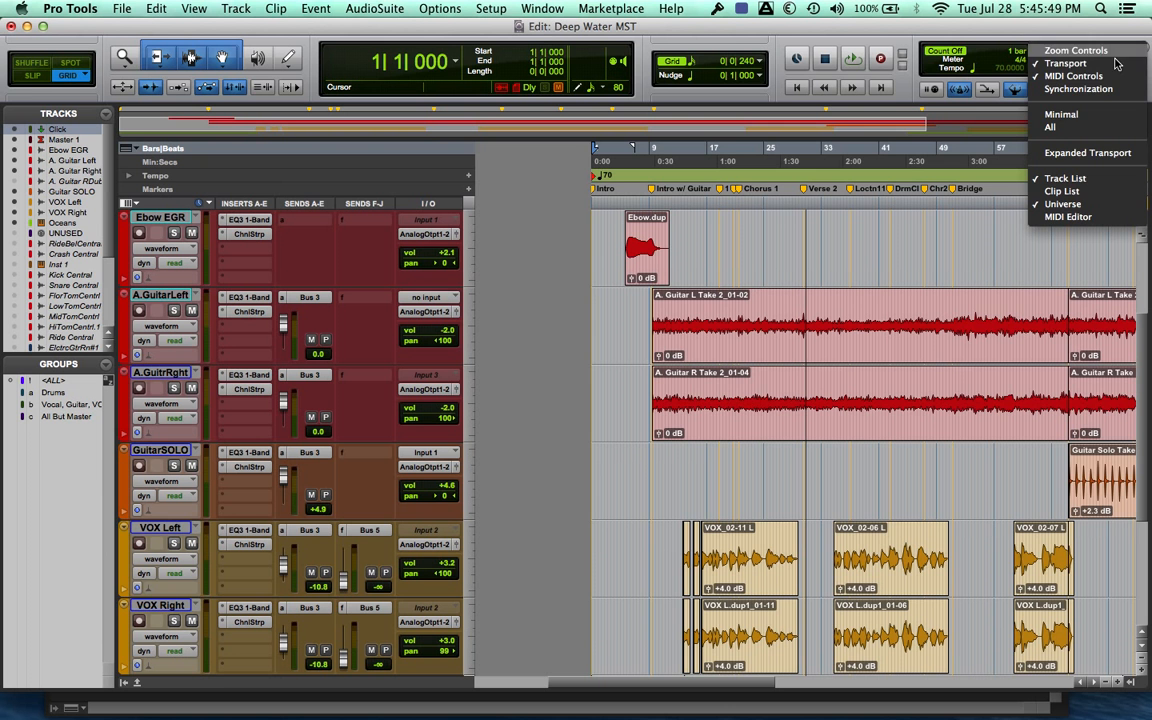
click(1062, 204)
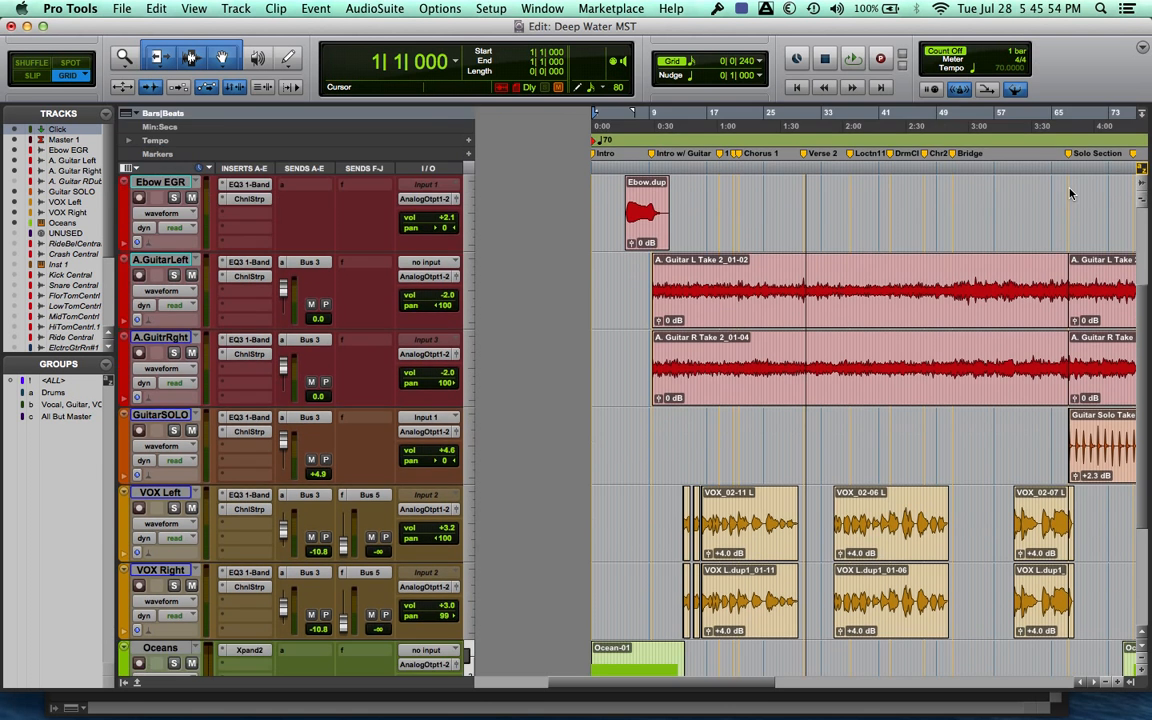
Hide the Track List from the Edit window, bring it back, and review the remaining display options
click(1144, 47)
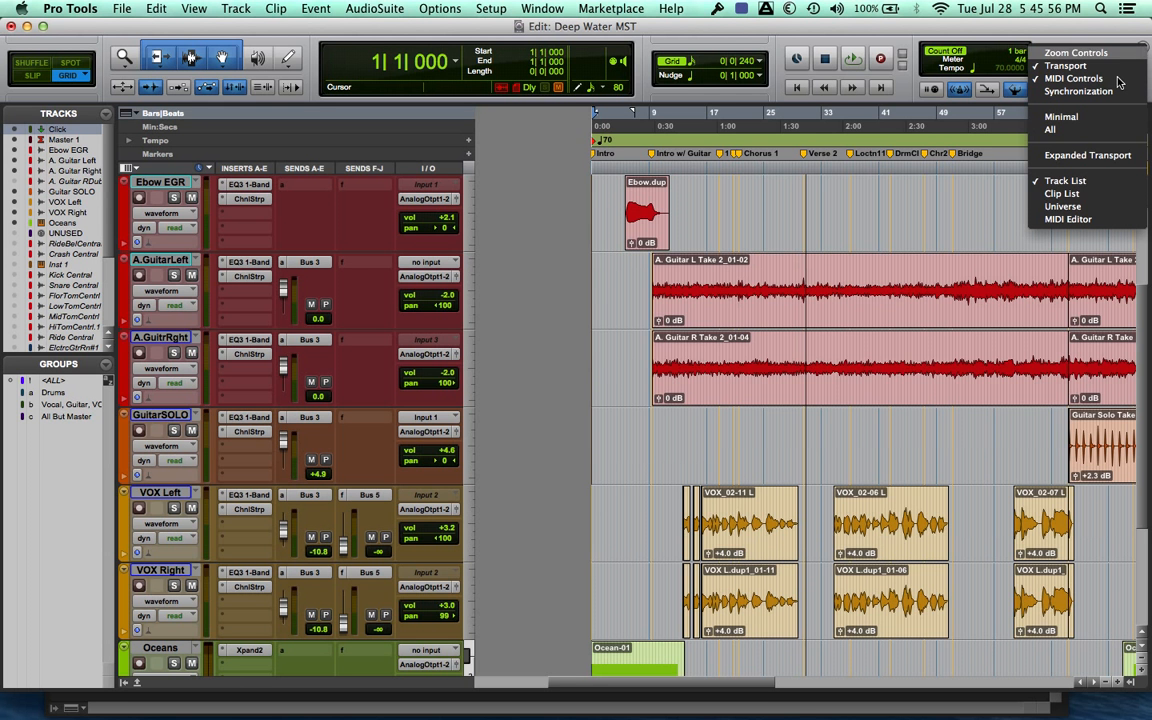
click(1062, 181)
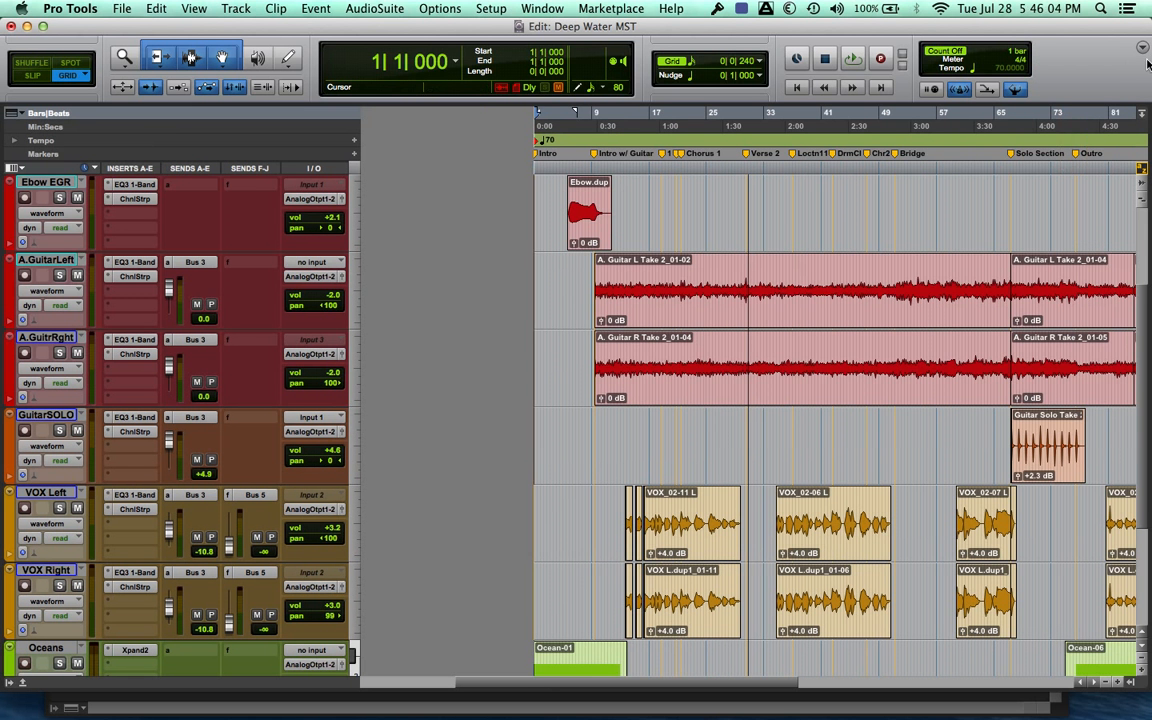
click(1141, 52)
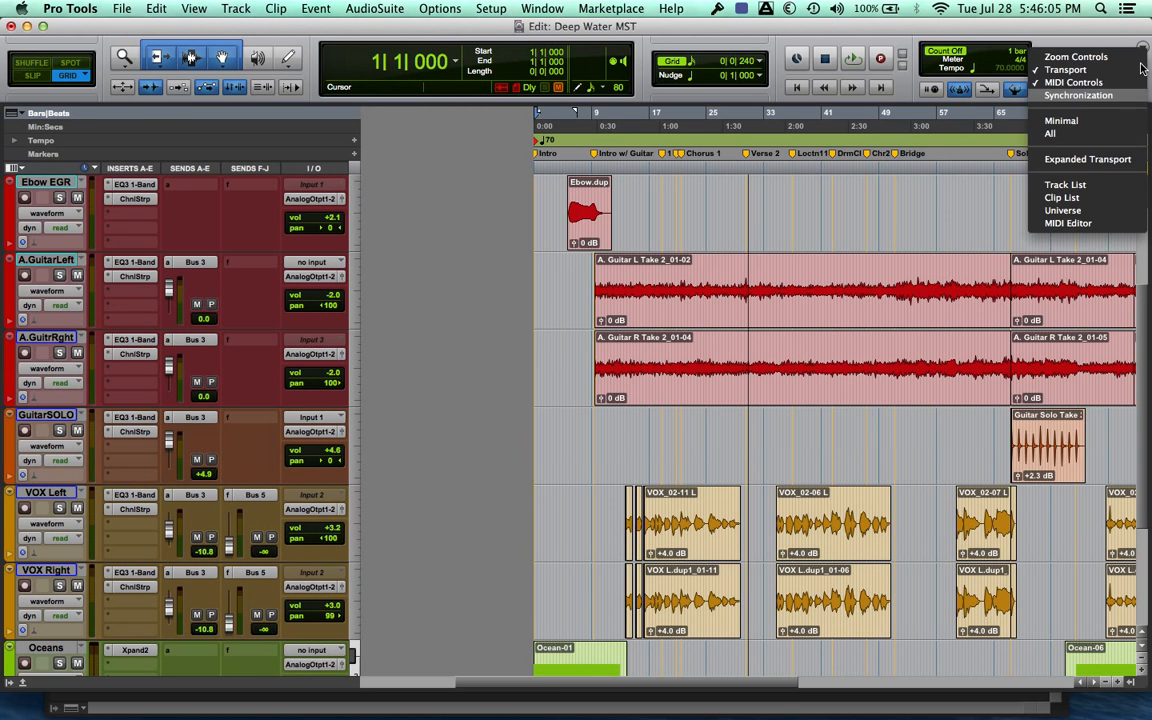
click(1118, 187)
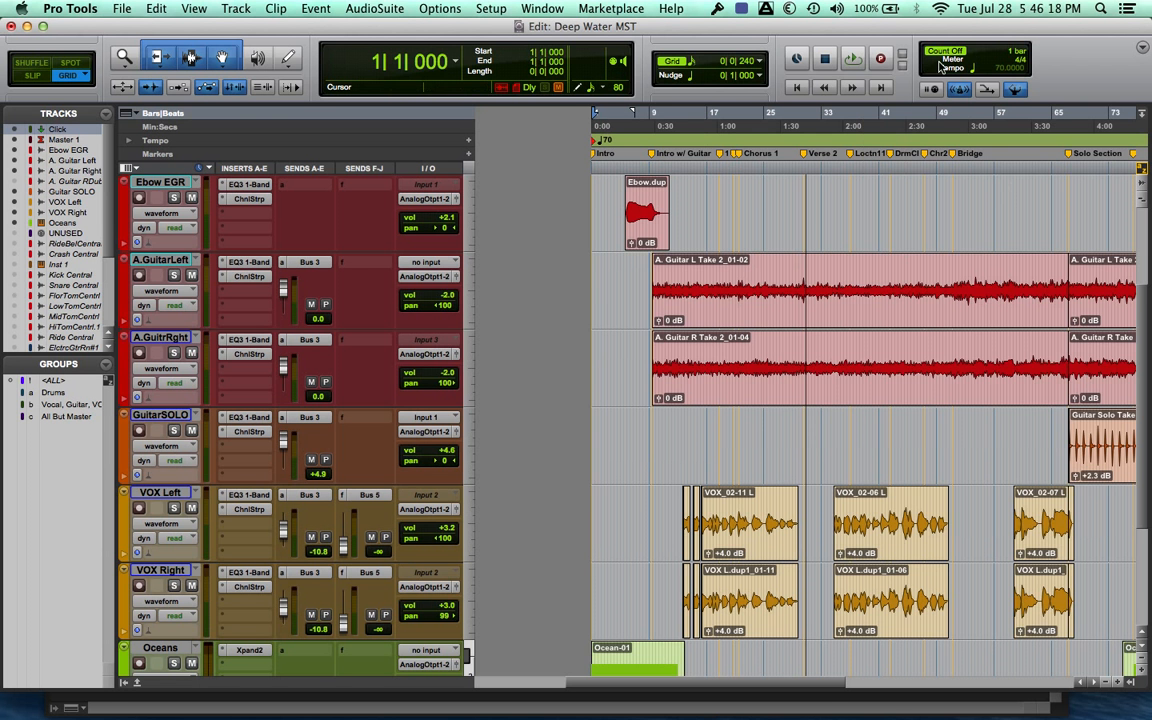
click(1143, 49)
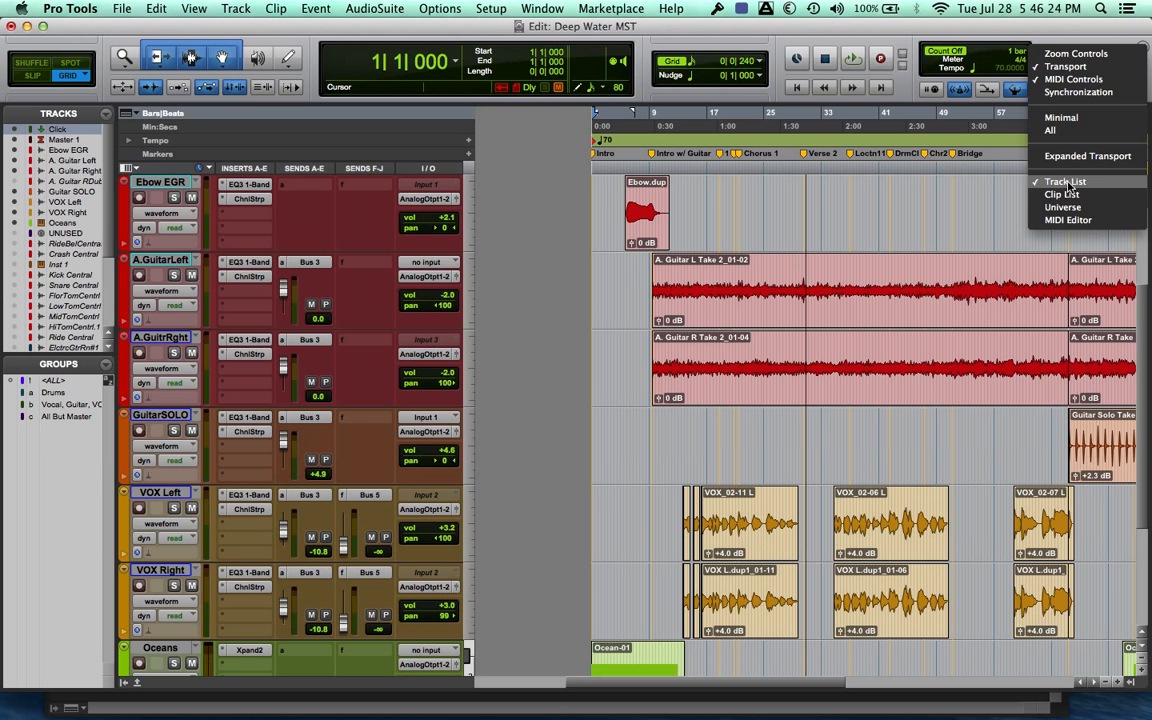
click(711, 199)
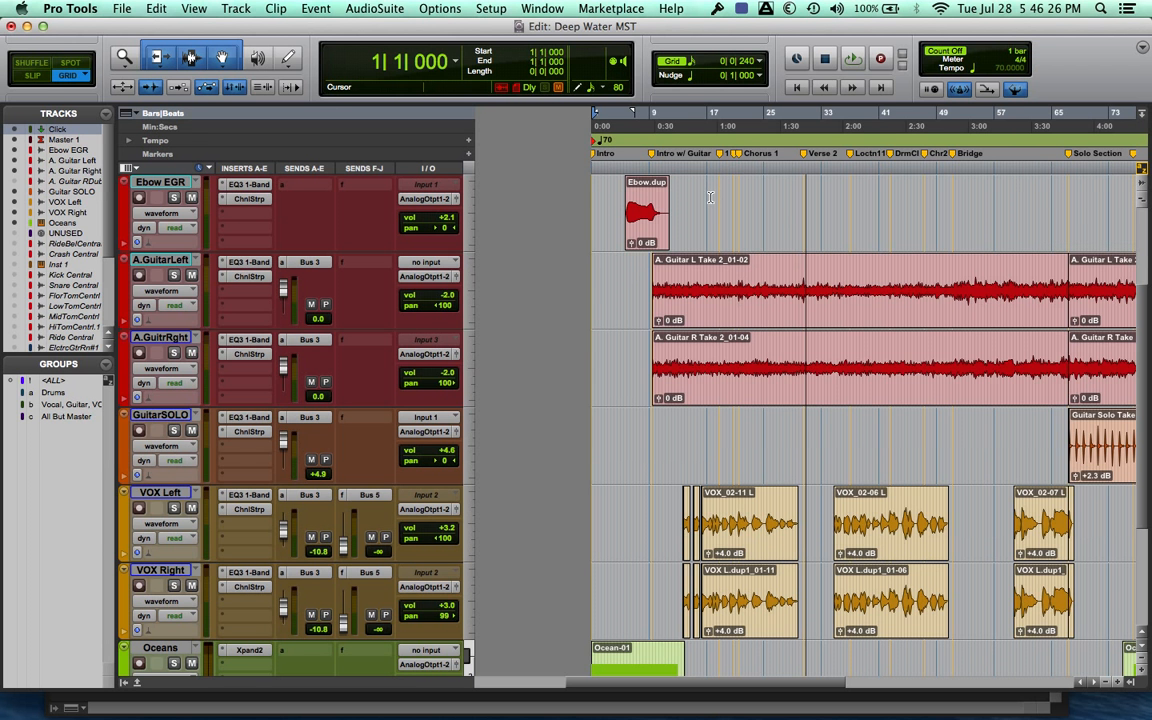